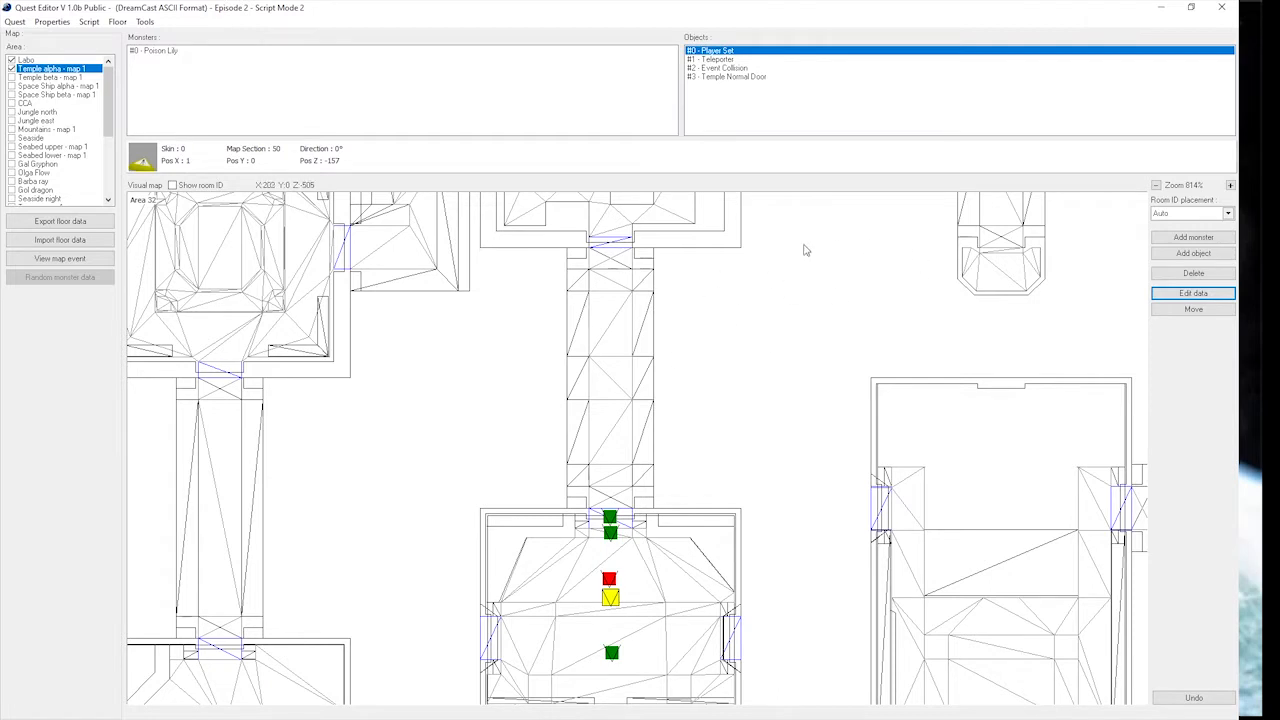
# Move the Player Set object down the starting room, below the Event Collision, to about X 1, Z -90.
pyautogui.moveTo(699, 246); pyautogui.dragTo(705, 291)
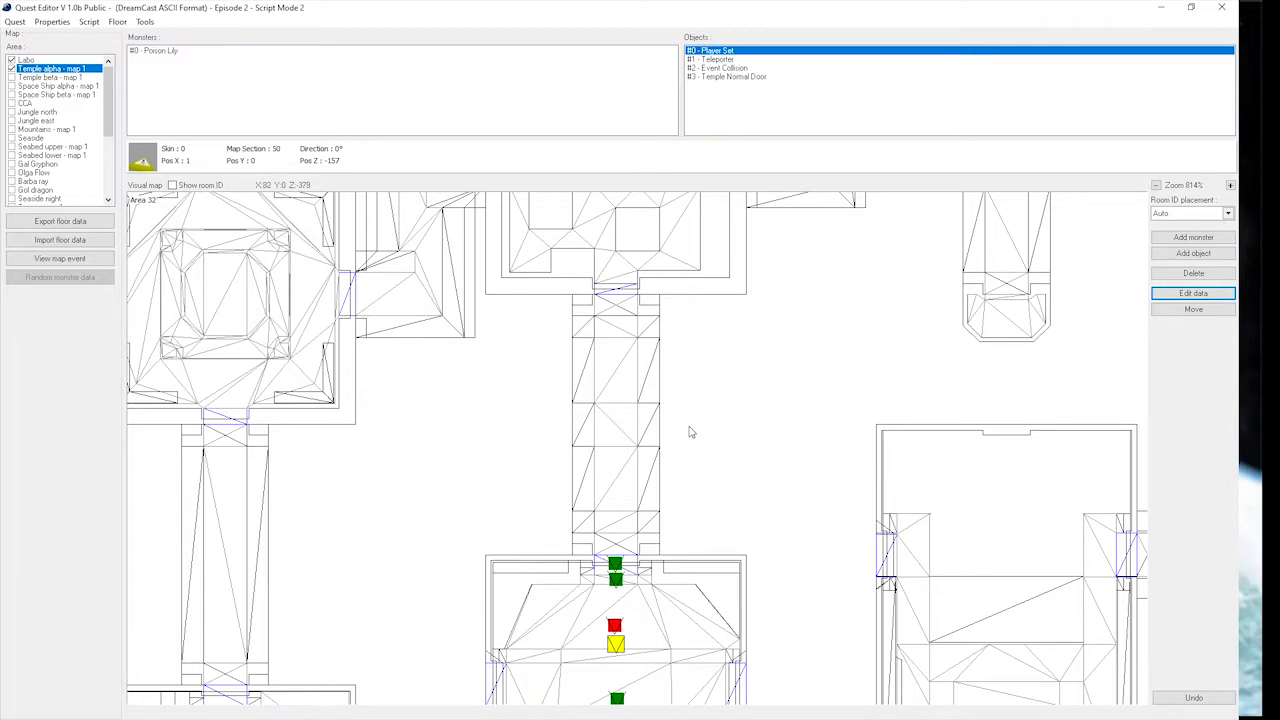
pyautogui.scroll(-3, 689, 432)
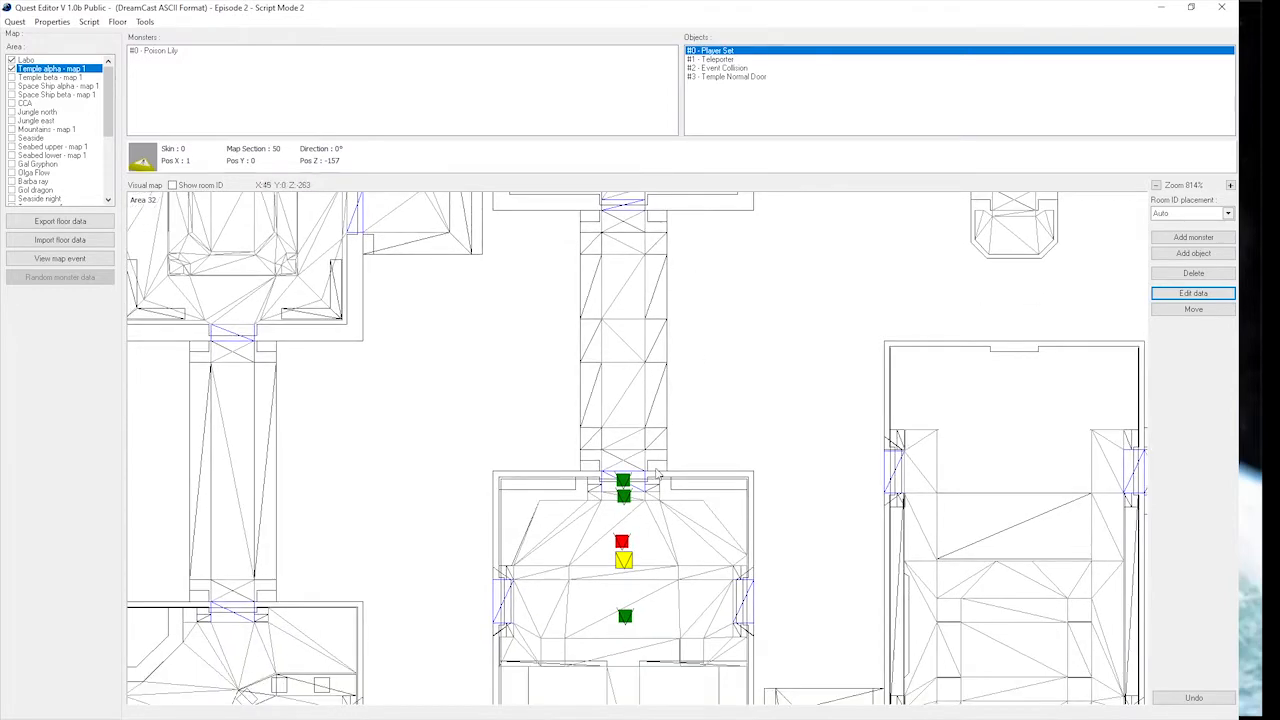
pyautogui.scroll(-3, 662, 413)
pyautogui.scroll(-1, 674, 452)
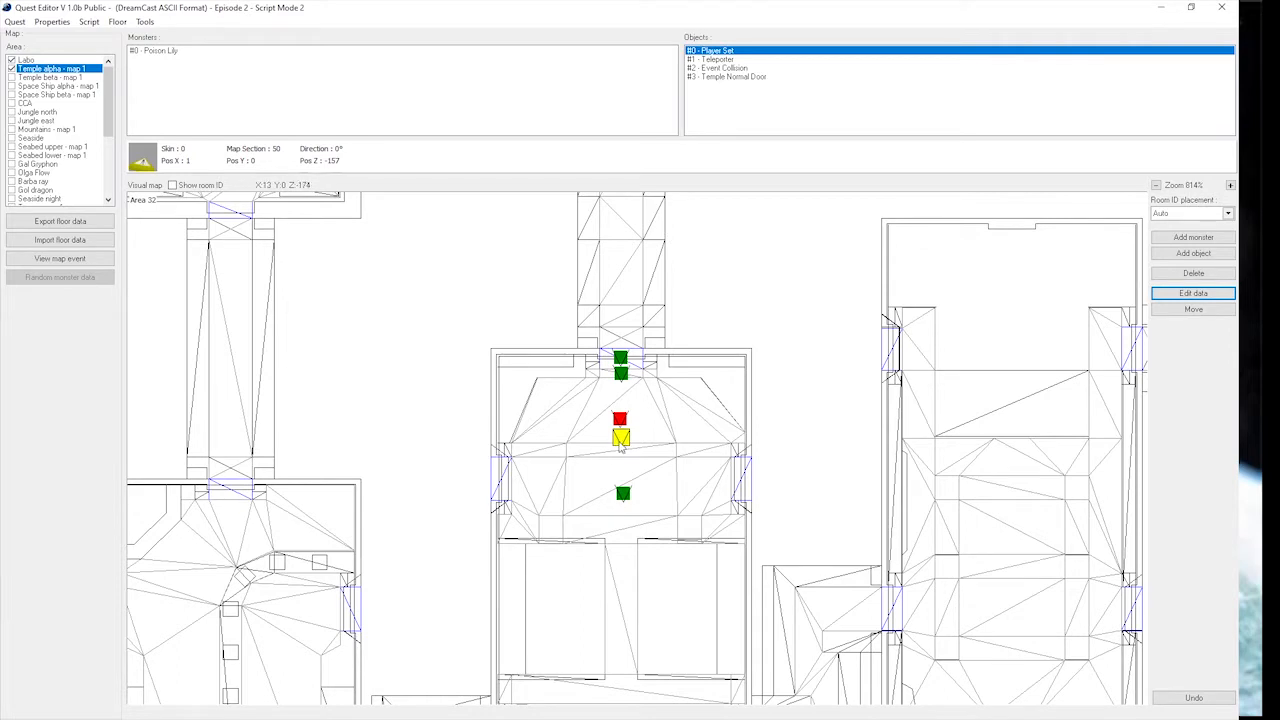
pyautogui.click(623, 495)
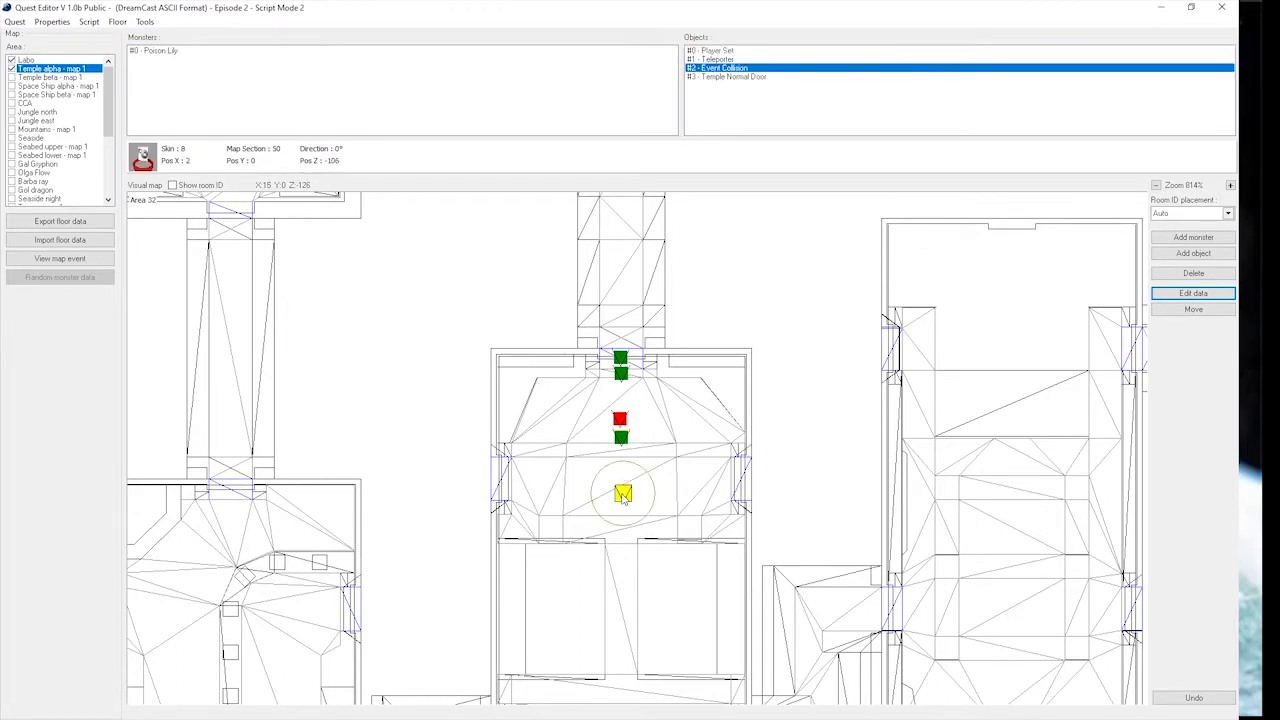
pyautogui.click(620, 420)
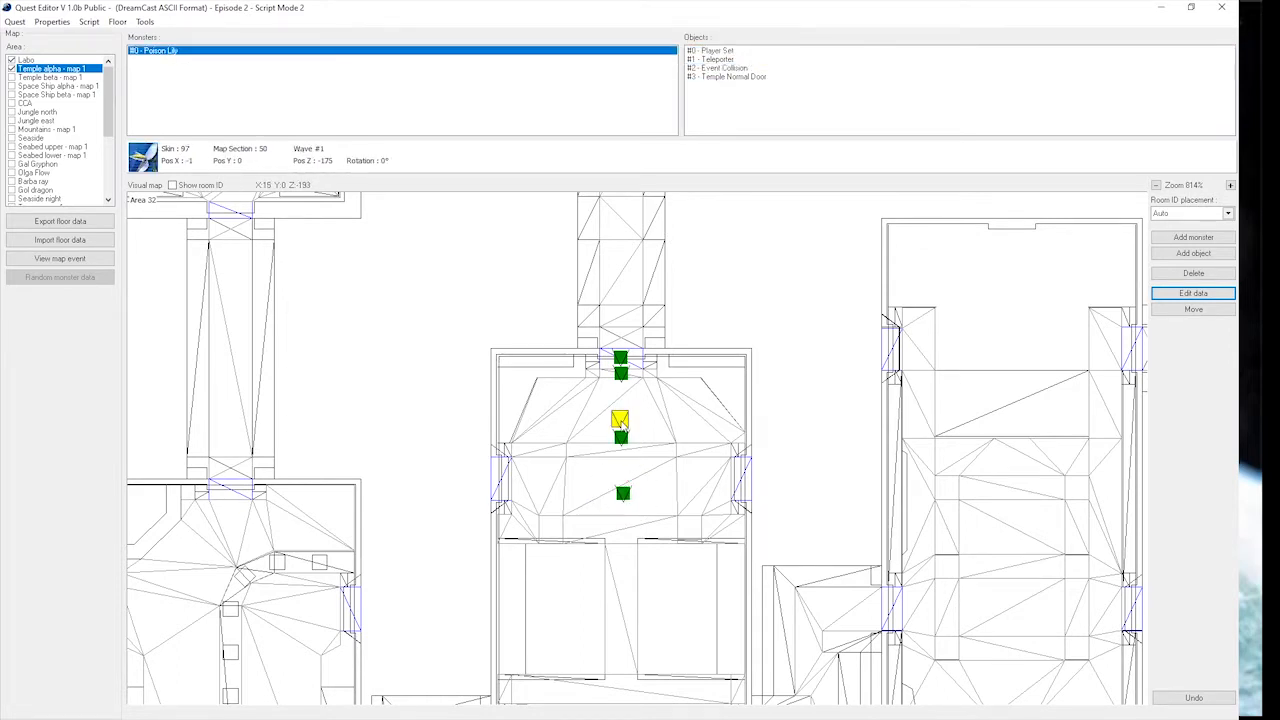
pyautogui.click(621, 437)
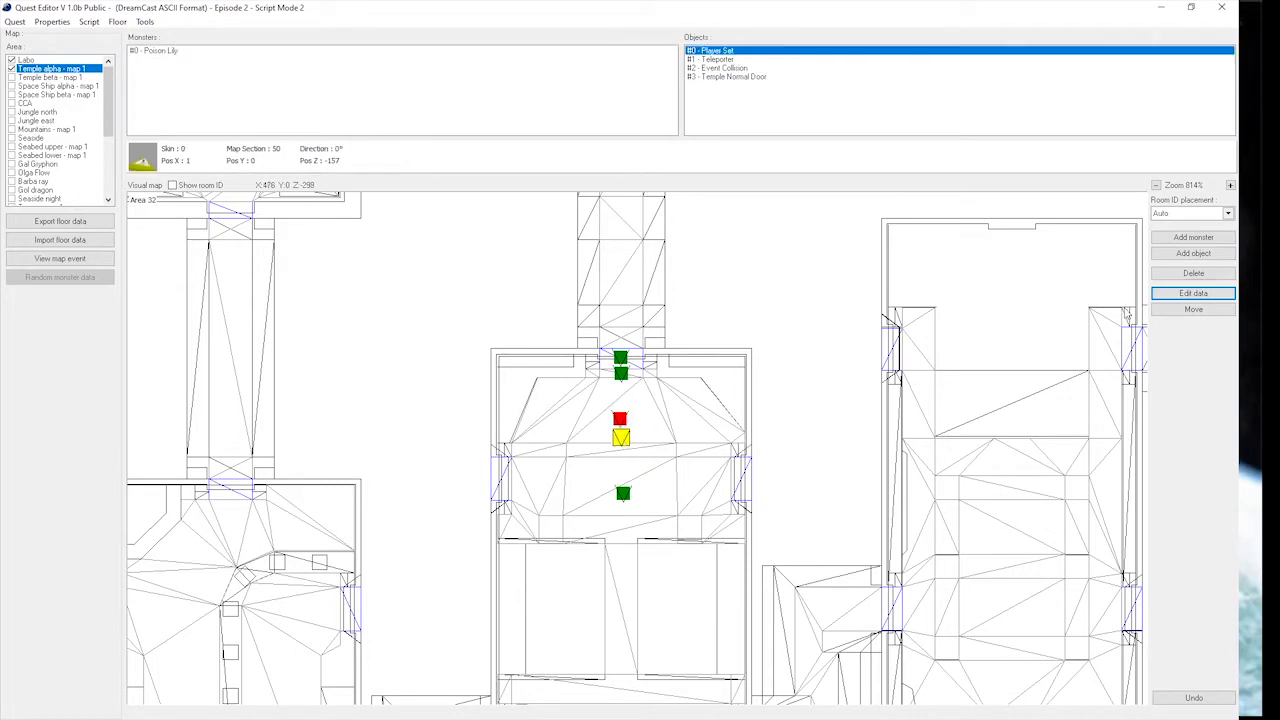
pyautogui.click(1193, 309)
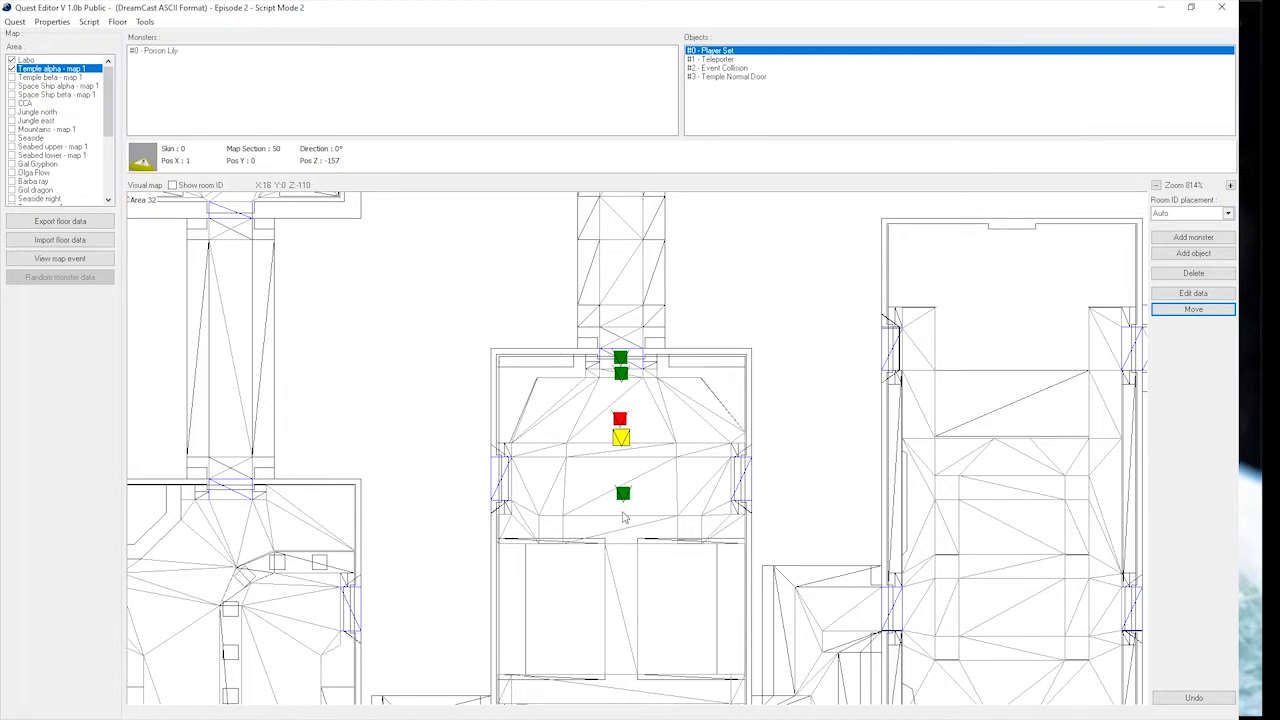
pyautogui.click(622, 516)
# Move the Event Collision up between the Poison Lily and the Player Set, to about X 0, Z -132.
pyautogui.click(622, 496)
pyautogui.click(1216, 310)
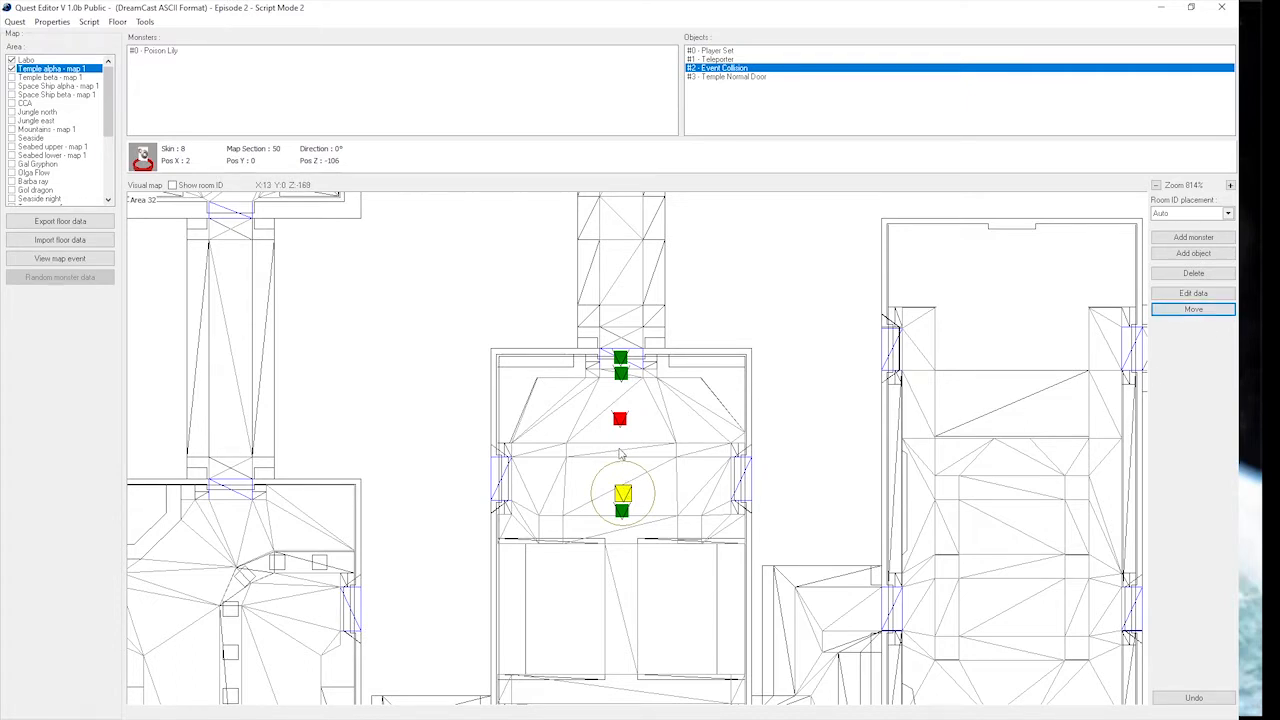
pyautogui.click(620, 453)
pyautogui.click(620, 466)
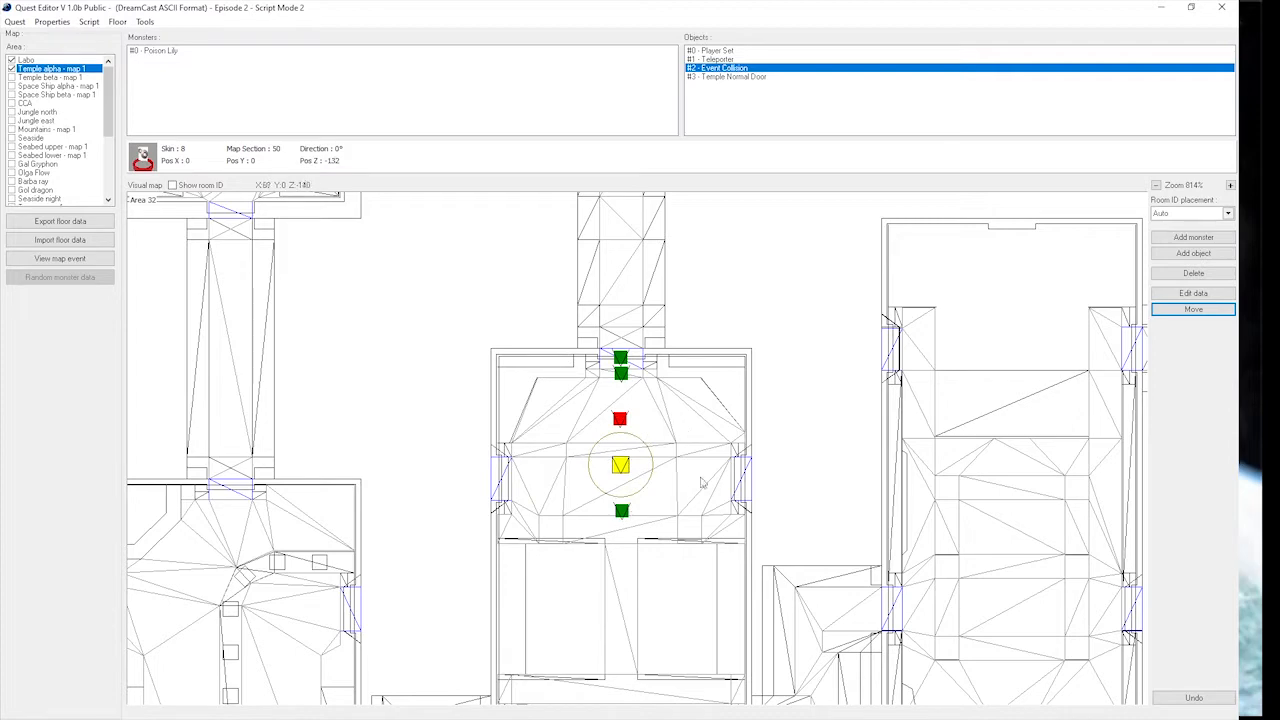
# Rotate the Player Set to face up the map toward the Poison Lily, with Rotation Y at about 32478.
pyautogui.click(621, 511)
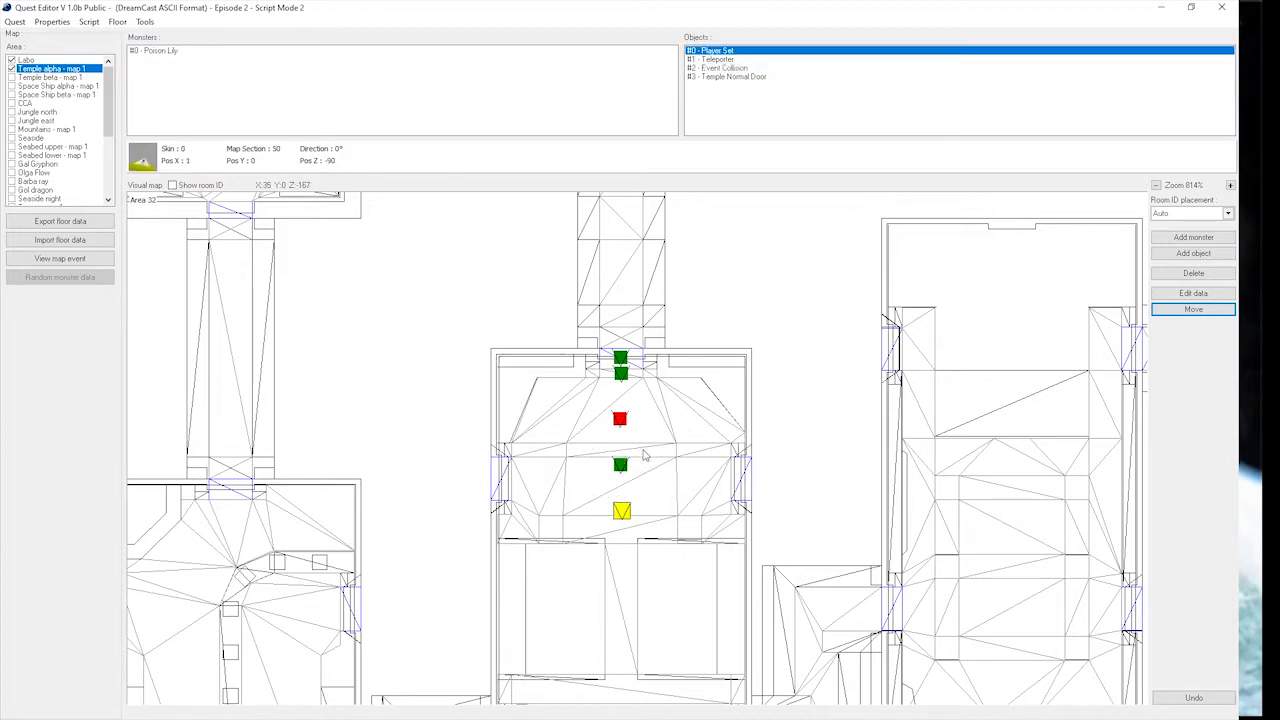
pyautogui.scroll(-1, 630, 526)
pyautogui.scroll(7, 629, 524)
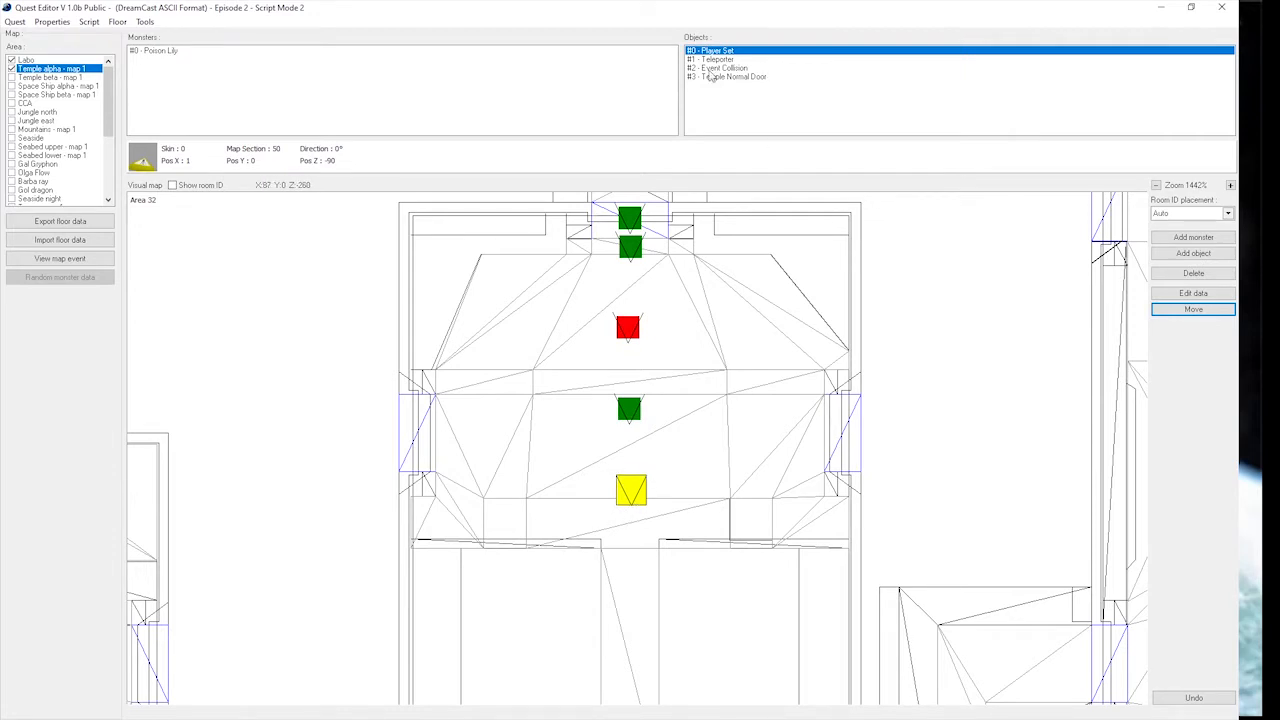
pyautogui.click(631, 331)
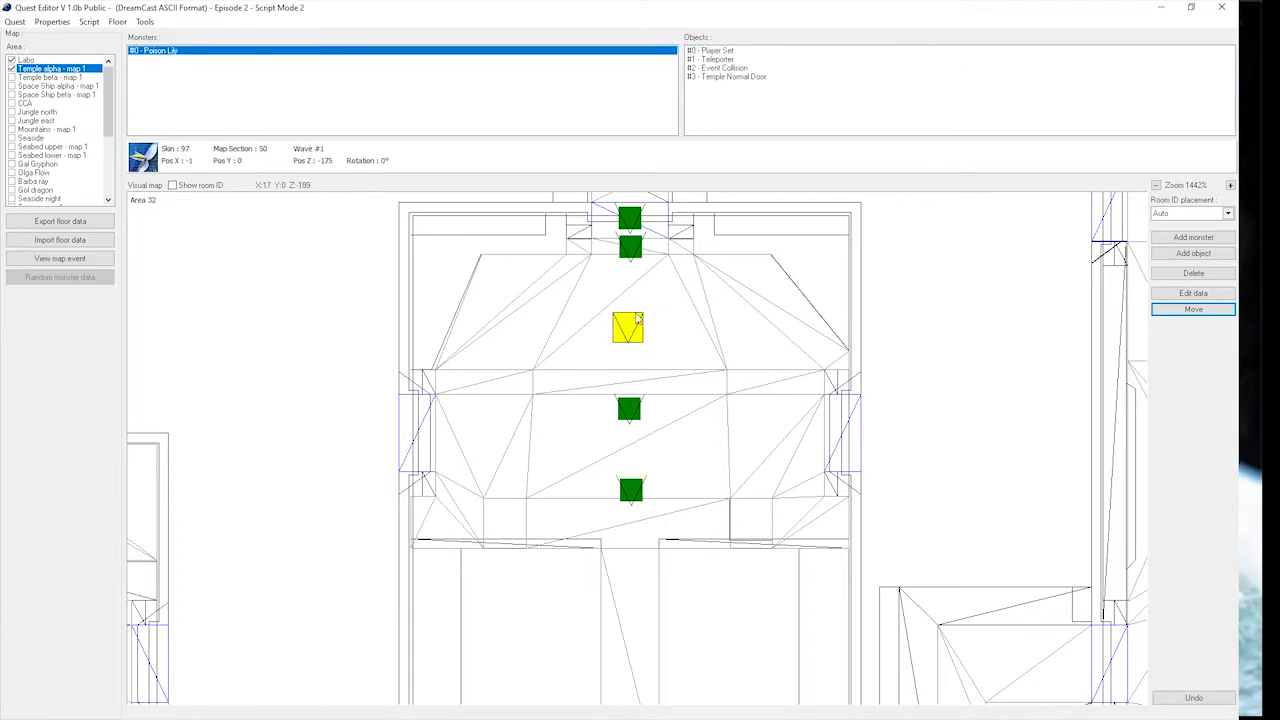
pyautogui.click(628, 488)
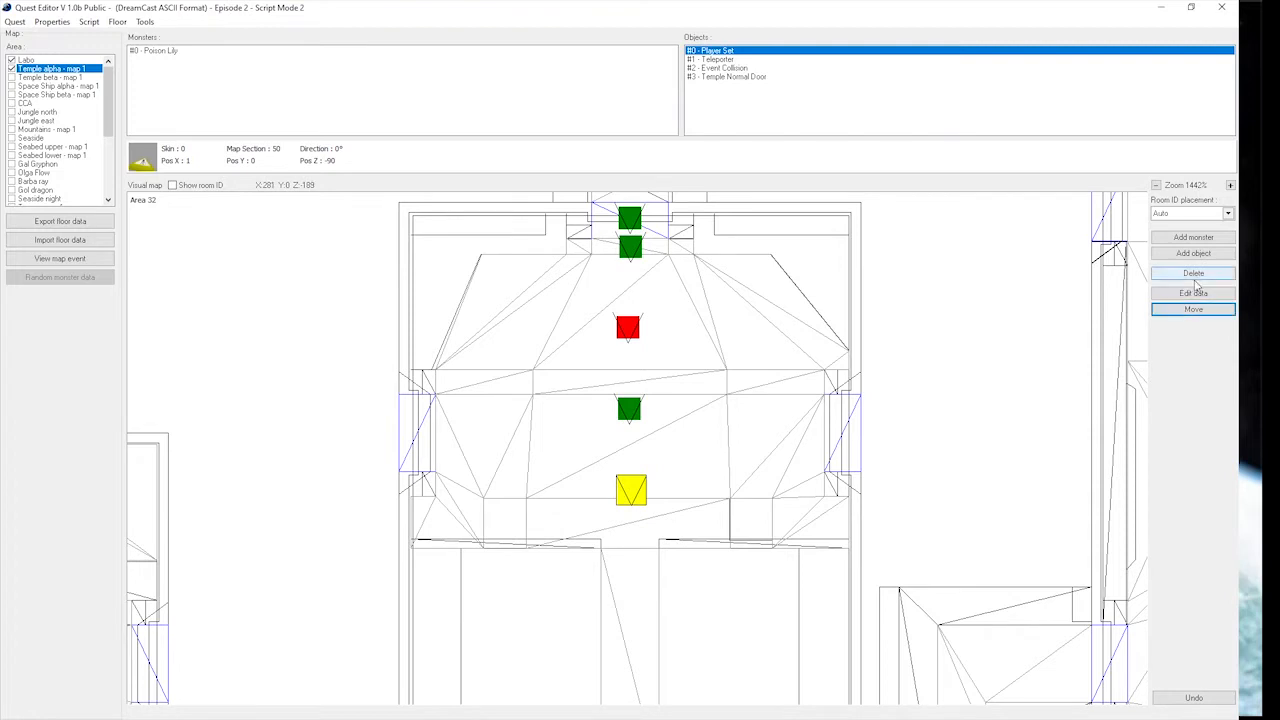
pyautogui.click(1193, 293)
pyautogui.moveTo(712, 426); pyautogui.dragTo(748, 405)
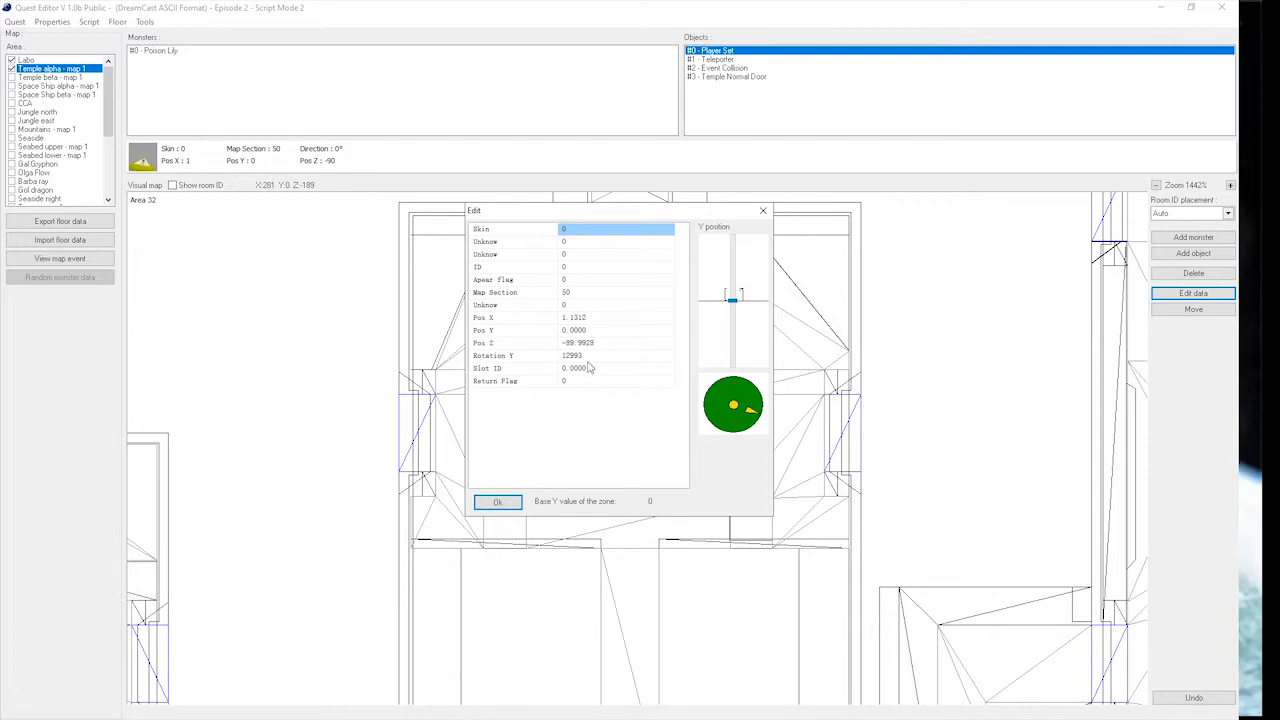
pyautogui.moveTo(740, 390)
pyautogui.mouseDown()
pyautogui.moveTo(727, 423)
pyautogui.moveTo(734, 386)
pyautogui.mouseUp()
pyautogui.click(512, 505)
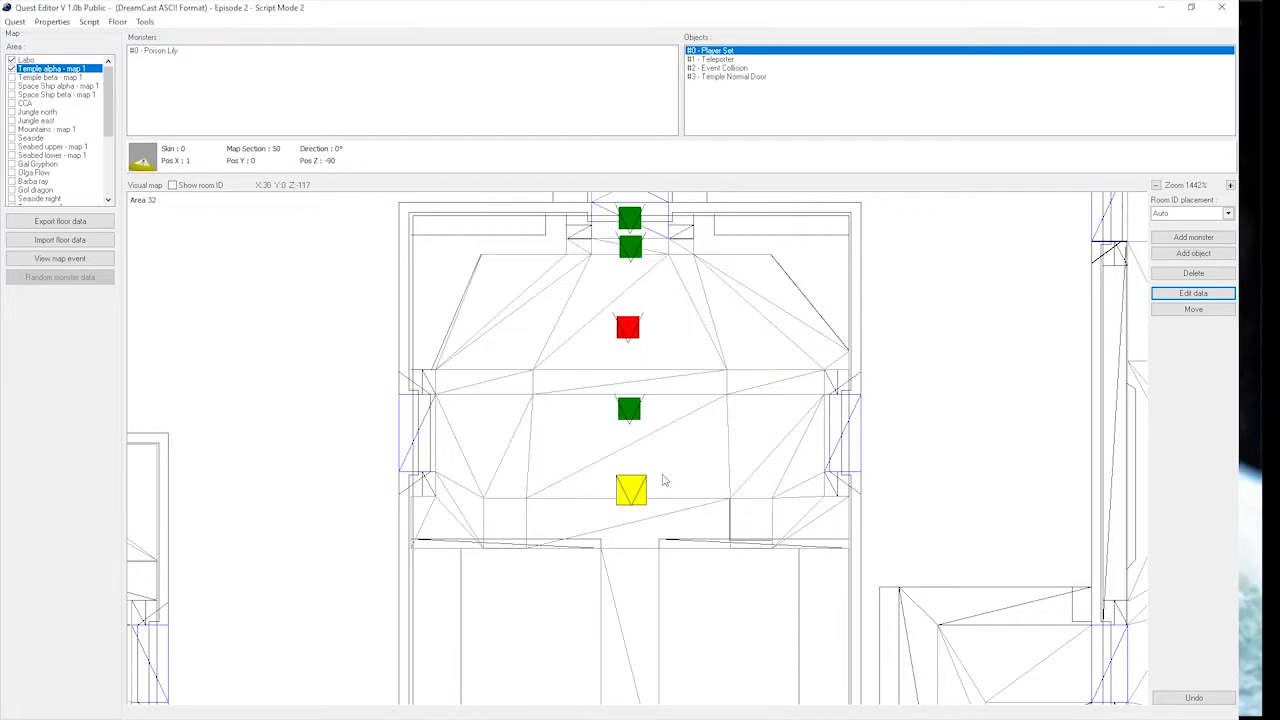
pyautogui.scroll(3, 712, 492)
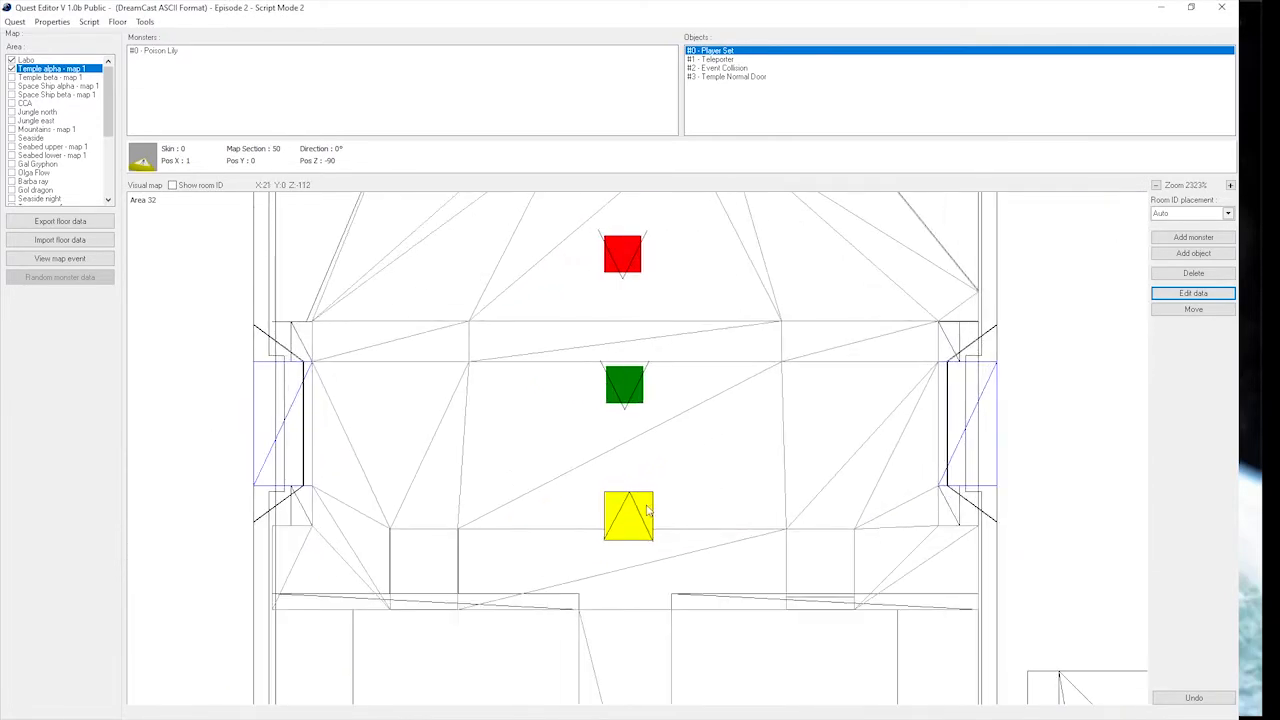
pyautogui.scroll(-3, 677, 486)
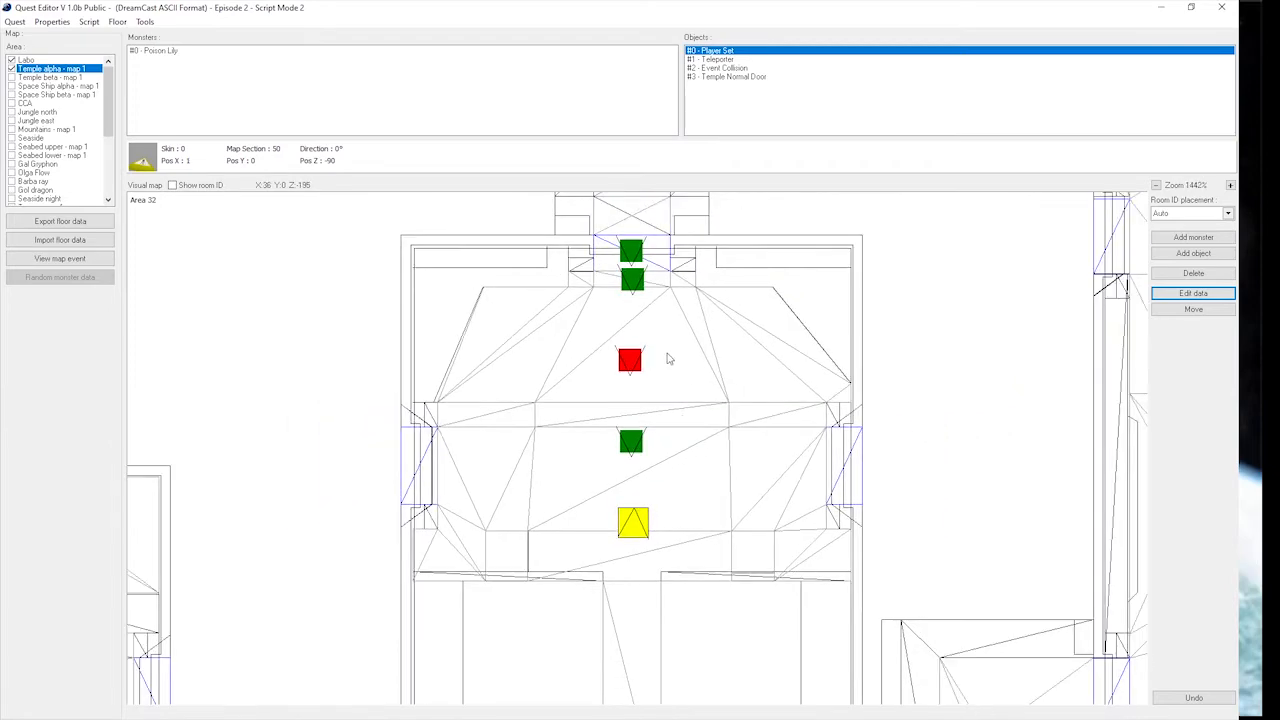
# Show the room IDs on the map around the corridor north of the starting room.
pyautogui.scroll(-2, 653, 396)
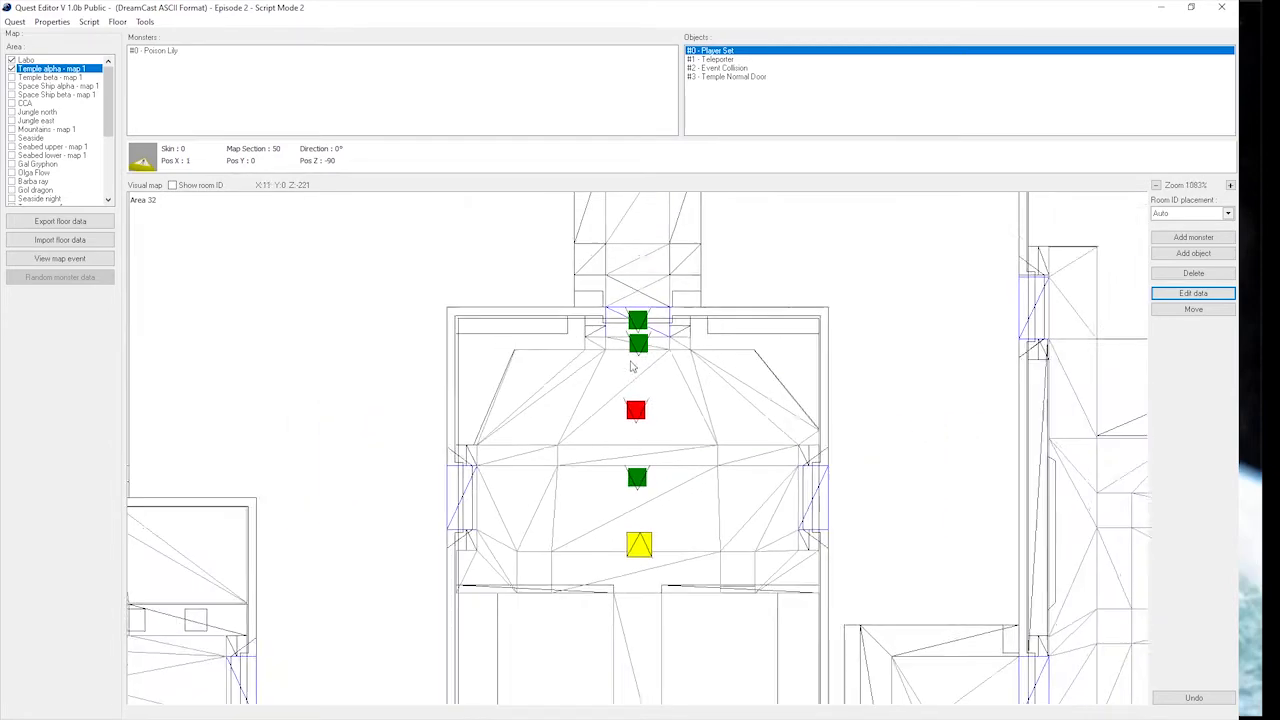
pyautogui.moveTo(655, 404); pyautogui.dragTo(657, 483)
pyautogui.moveTo(672, 325); pyautogui.dragTo(641, 425)
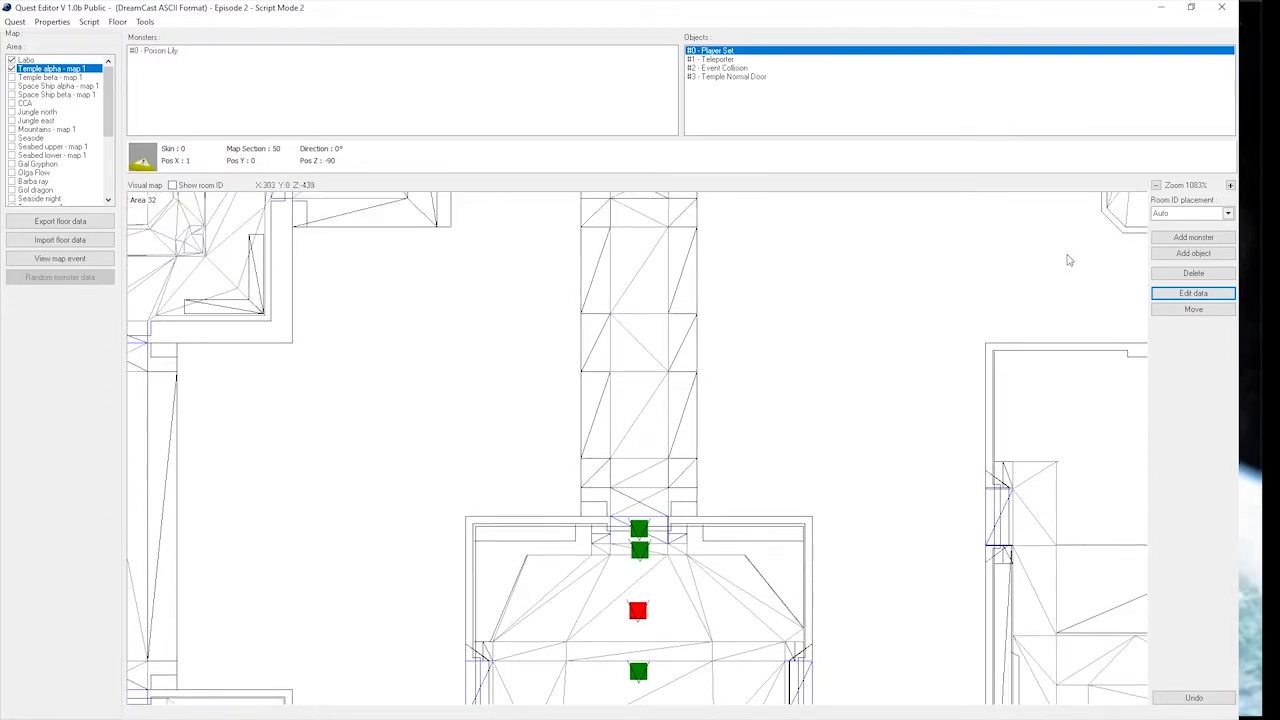
pyautogui.moveTo(627, 364); pyautogui.dragTo(625, 437)
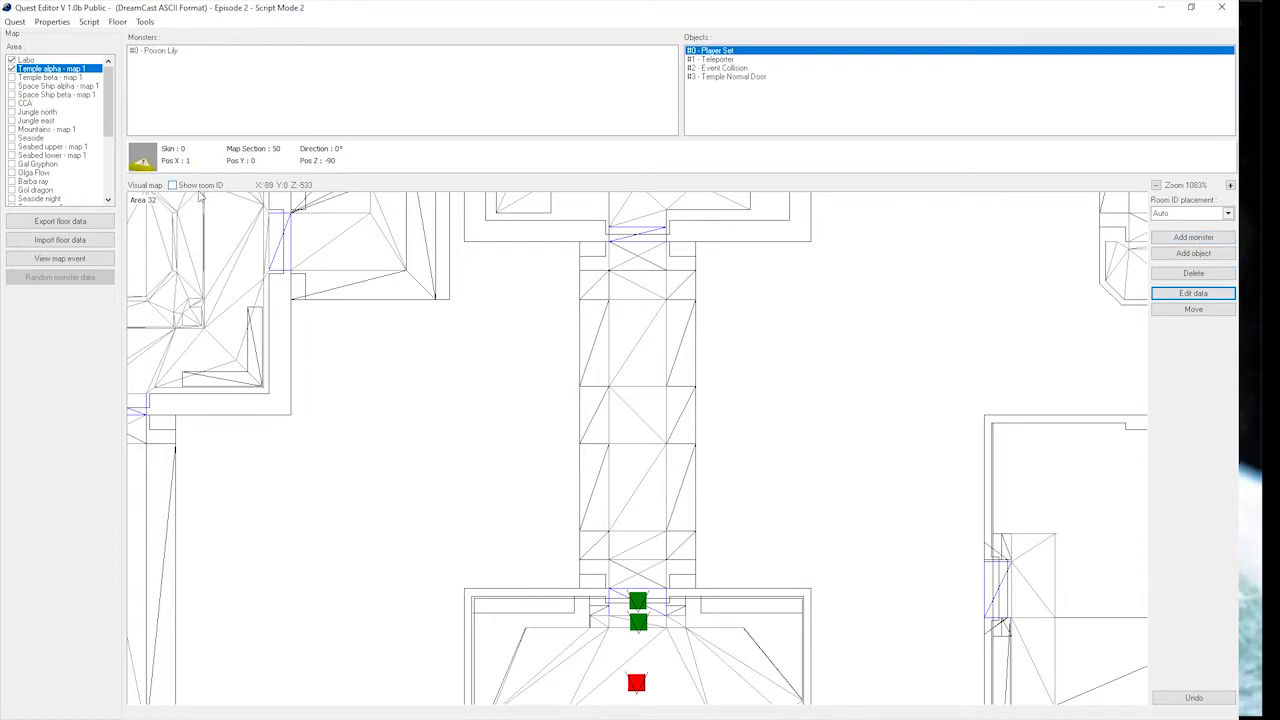
pyautogui.click(199, 192)
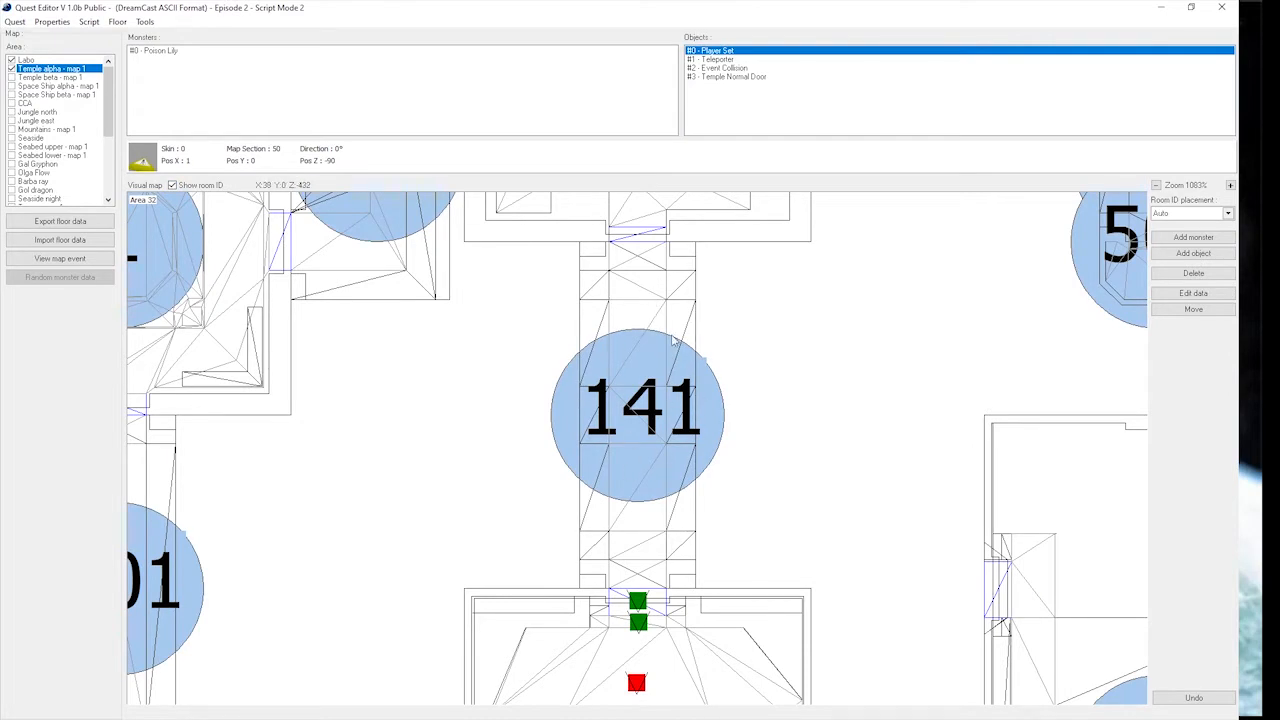
# Set the room ID placement to 141 for the corridor north of the starting room.
pyautogui.moveTo(657, 413); pyautogui.dragTo(654, 456)
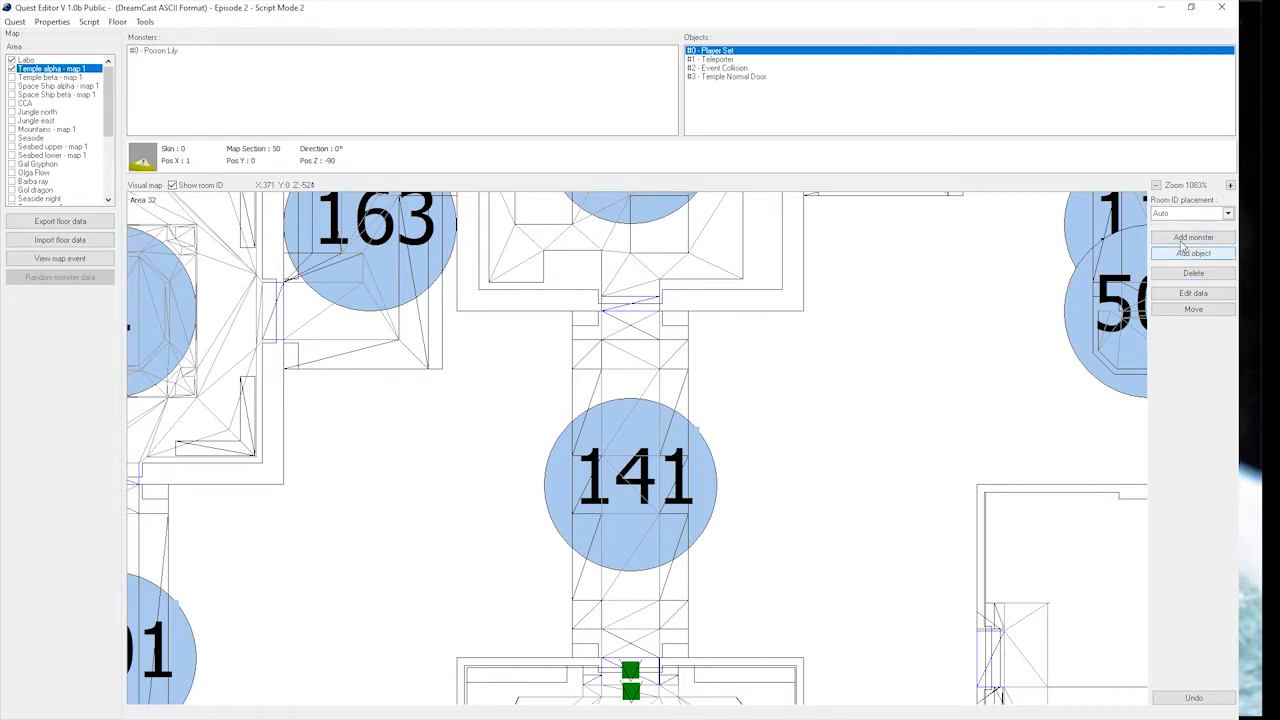
pyautogui.click(1204, 216)
pyautogui.scroll(-15, 1190, 250)
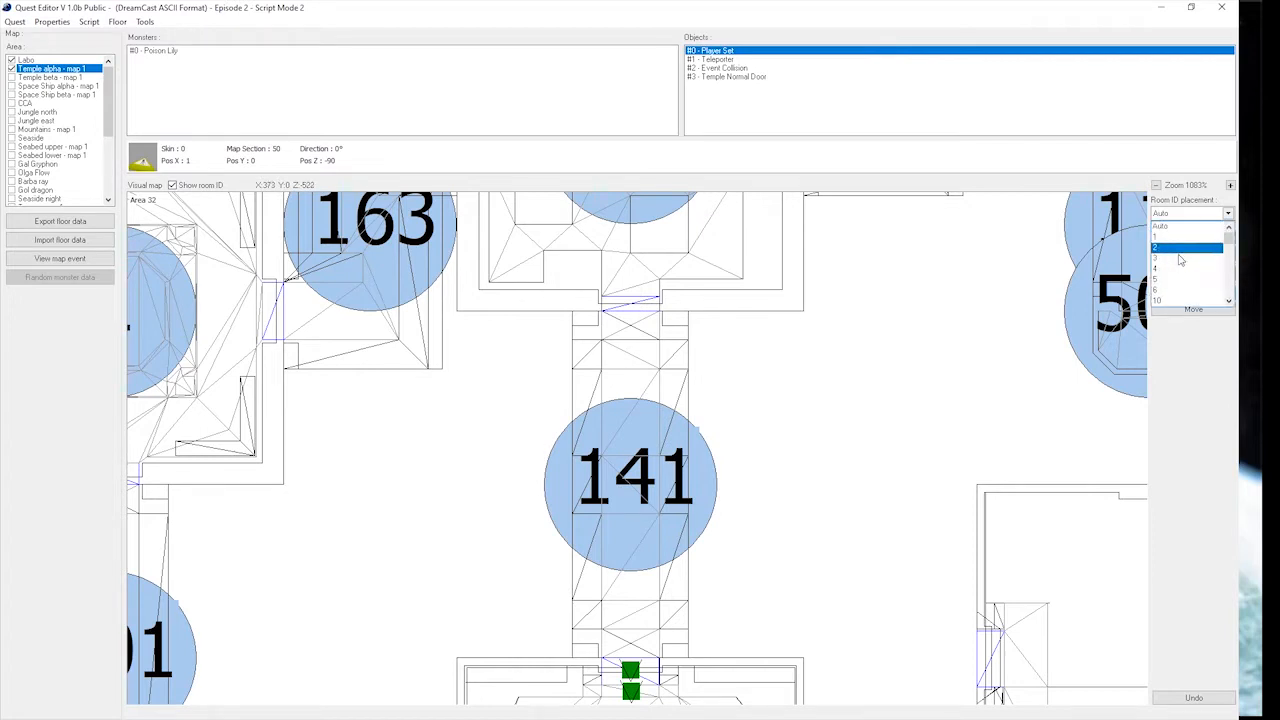
pyautogui.scroll(-6, 1165, 278)
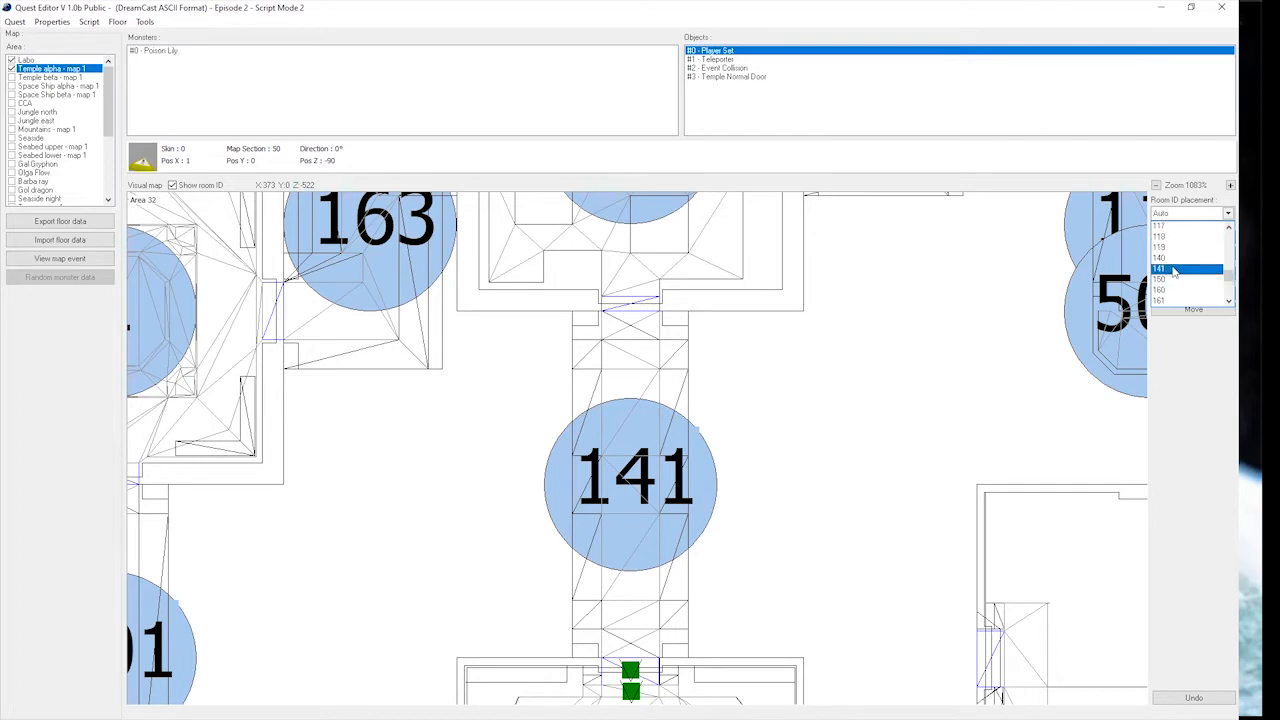
pyautogui.click(1172, 270)
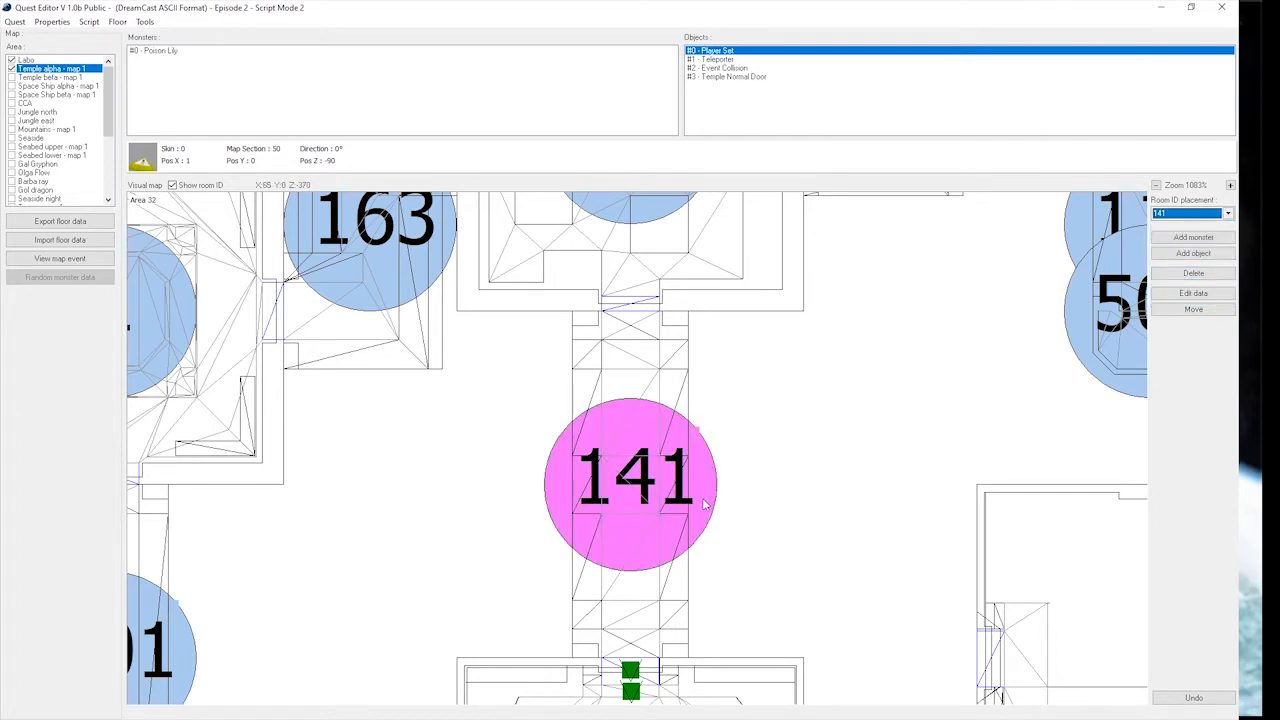
# Add a Dark Belra set to wave 1 at the north end of corridor 141.
pyautogui.moveTo(657, 525); pyautogui.dragTo(674, 486)
pyautogui.scroll(-1, 680, 465)
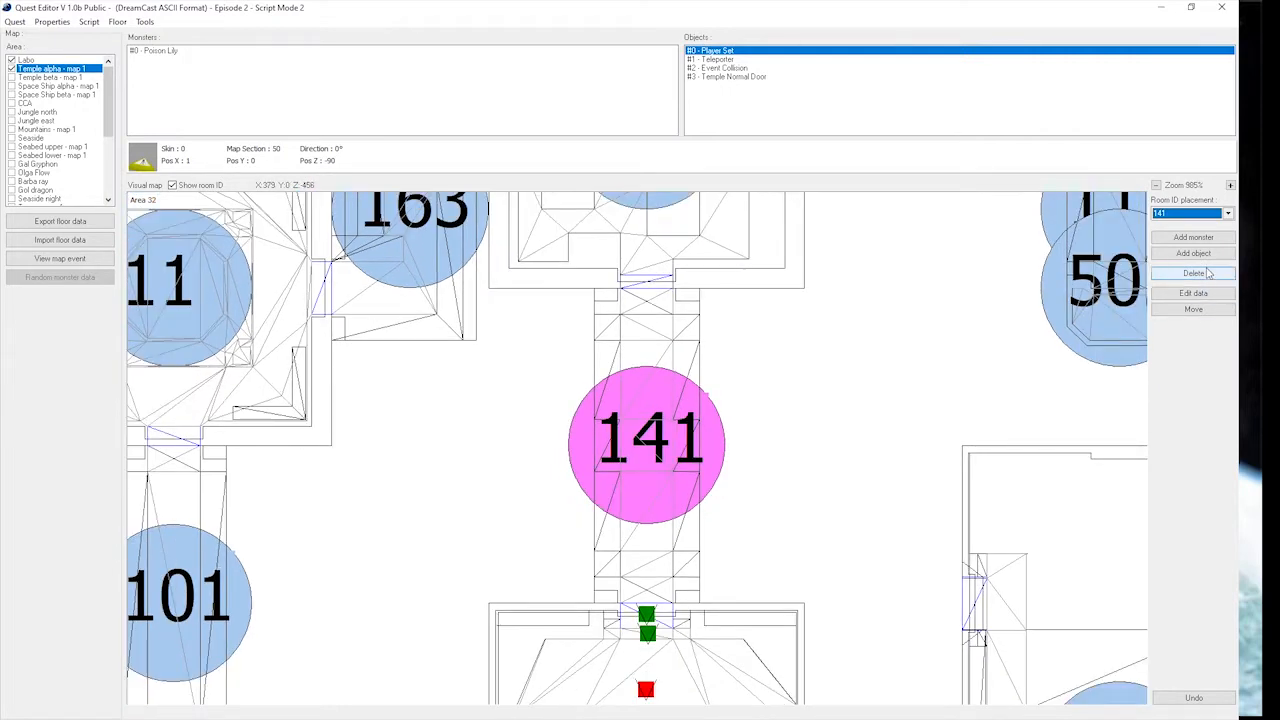
pyautogui.click(1193, 237)
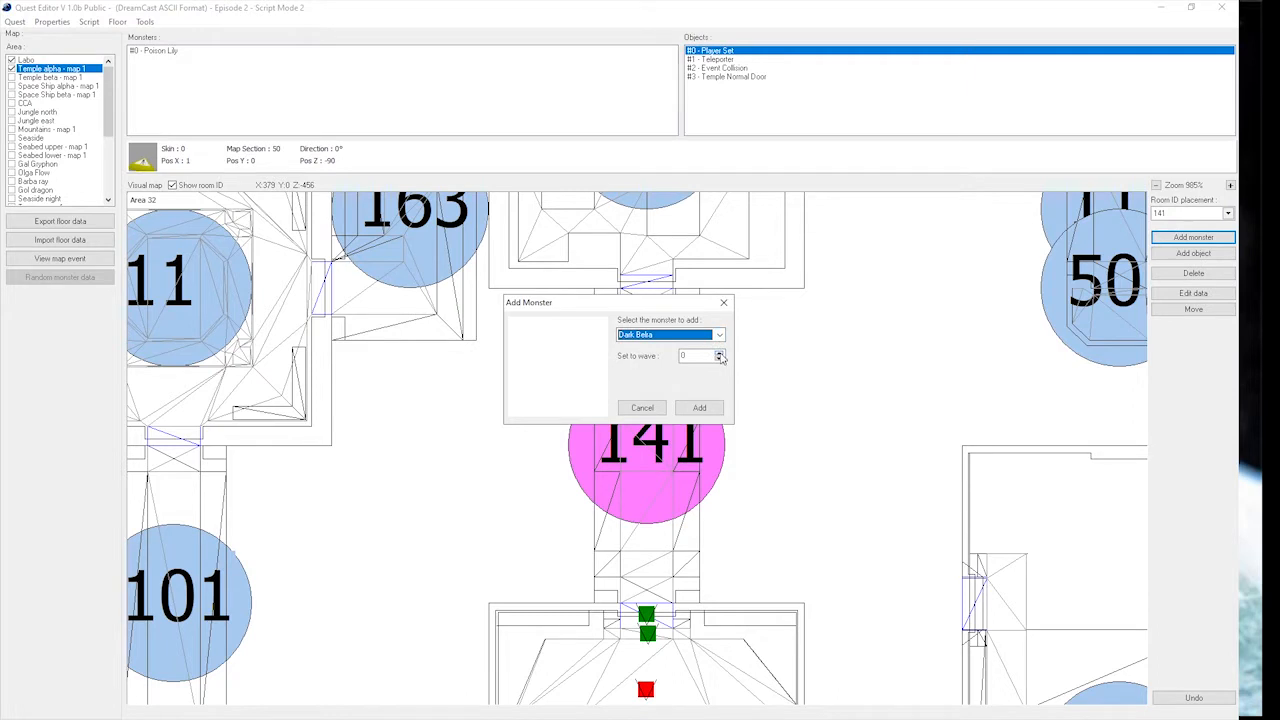
pyautogui.click(719, 357)
pyautogui.click(700, 408)
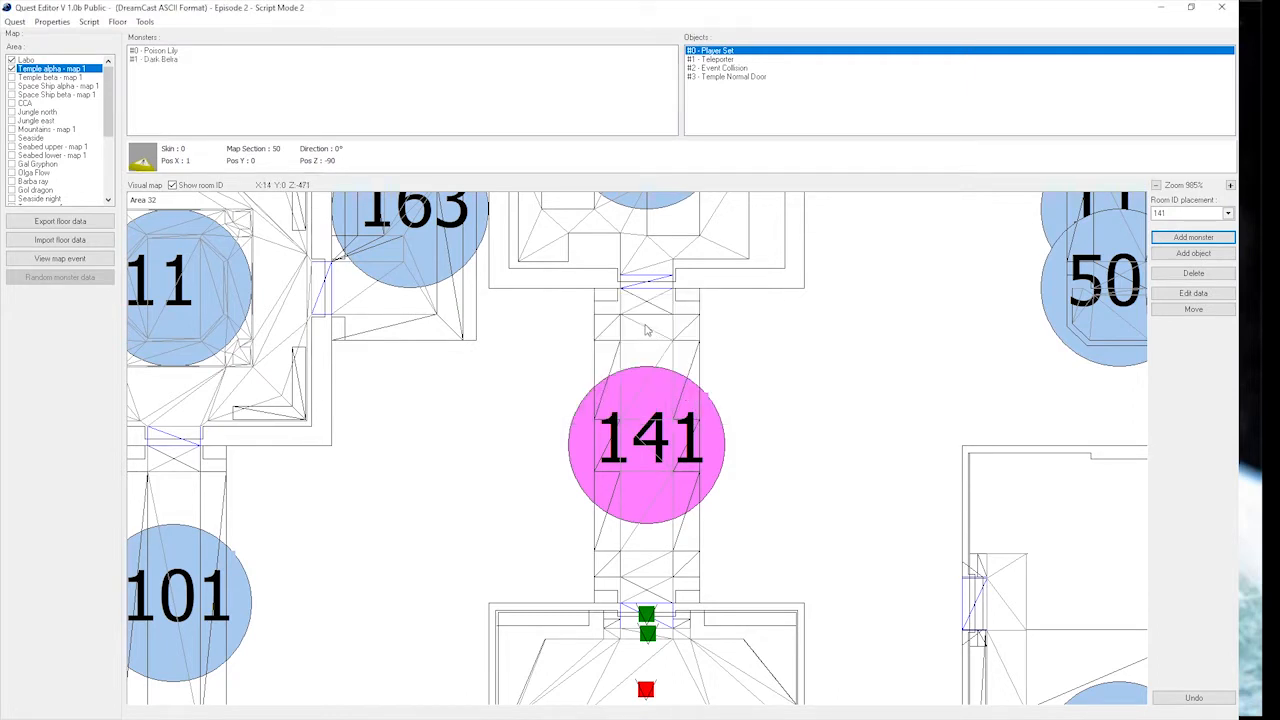
pyautogui.click(648, 333)
# Add a second Dark Belra set to wave 2 at the south end of corridor 141, about X -1, Z 91.
pyautogui.click(1200, 239)
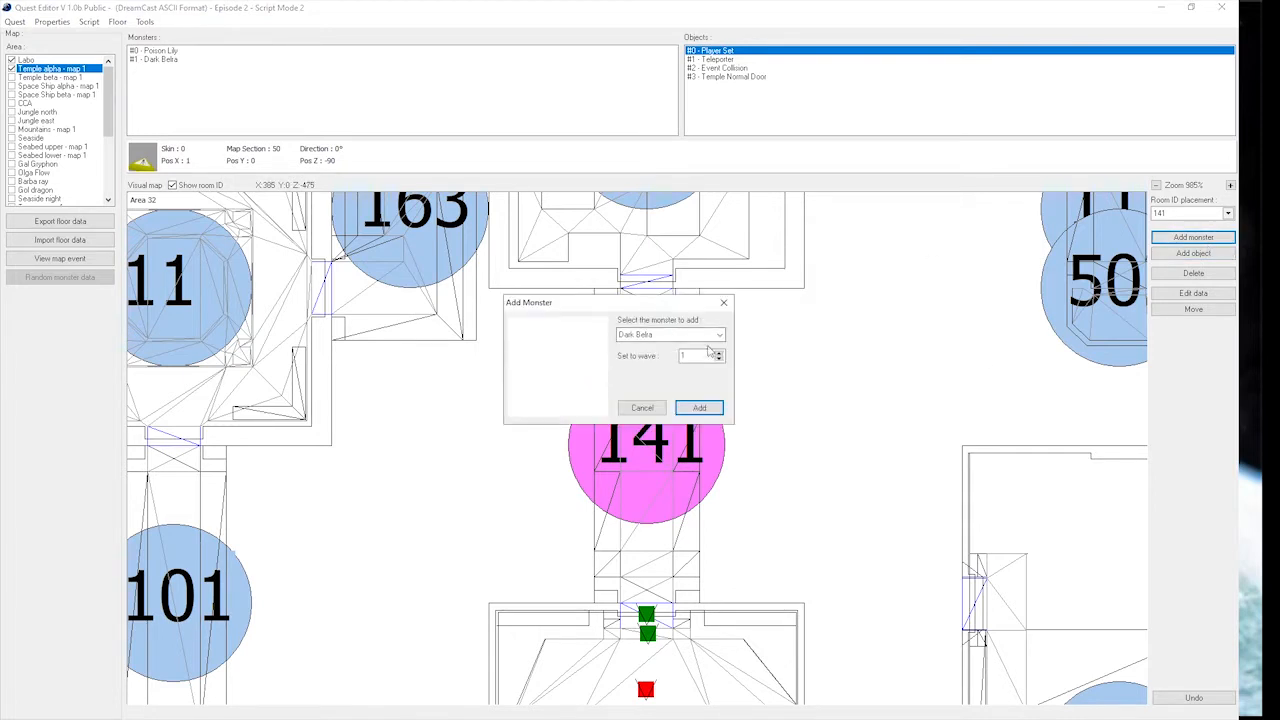
pyautogui.click(718, 352)
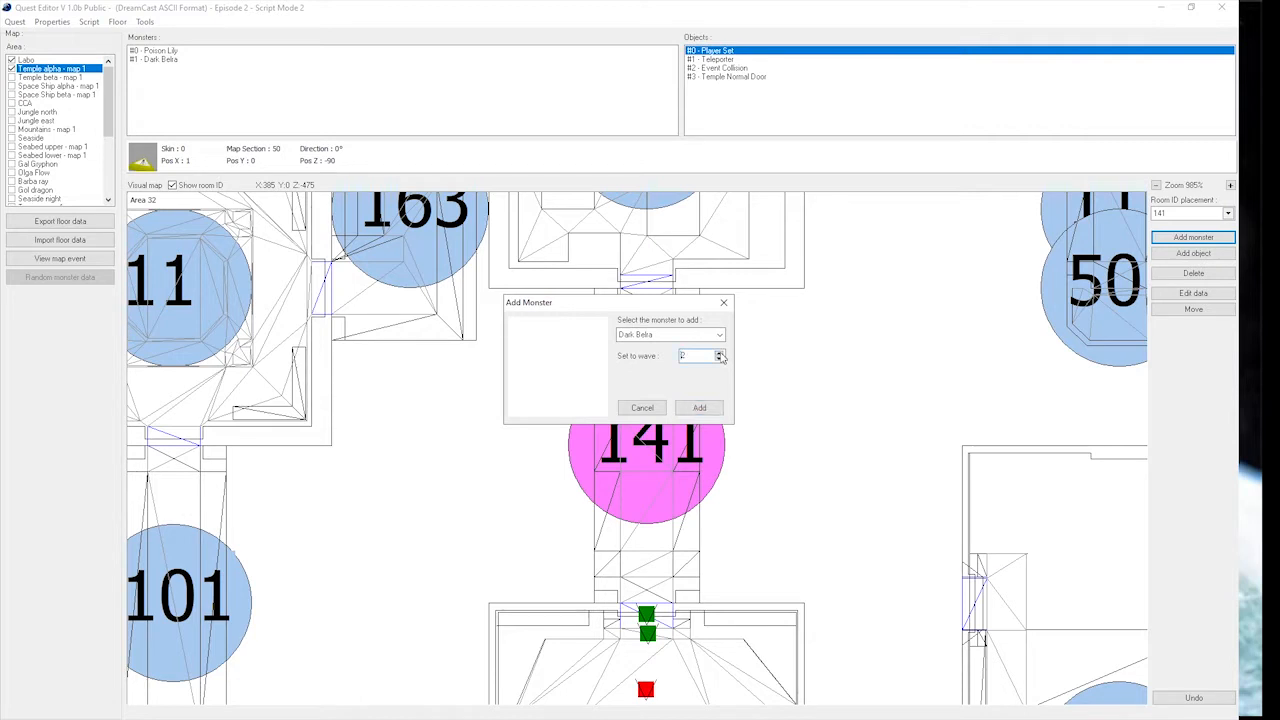
pyautogui.click(700, 408)
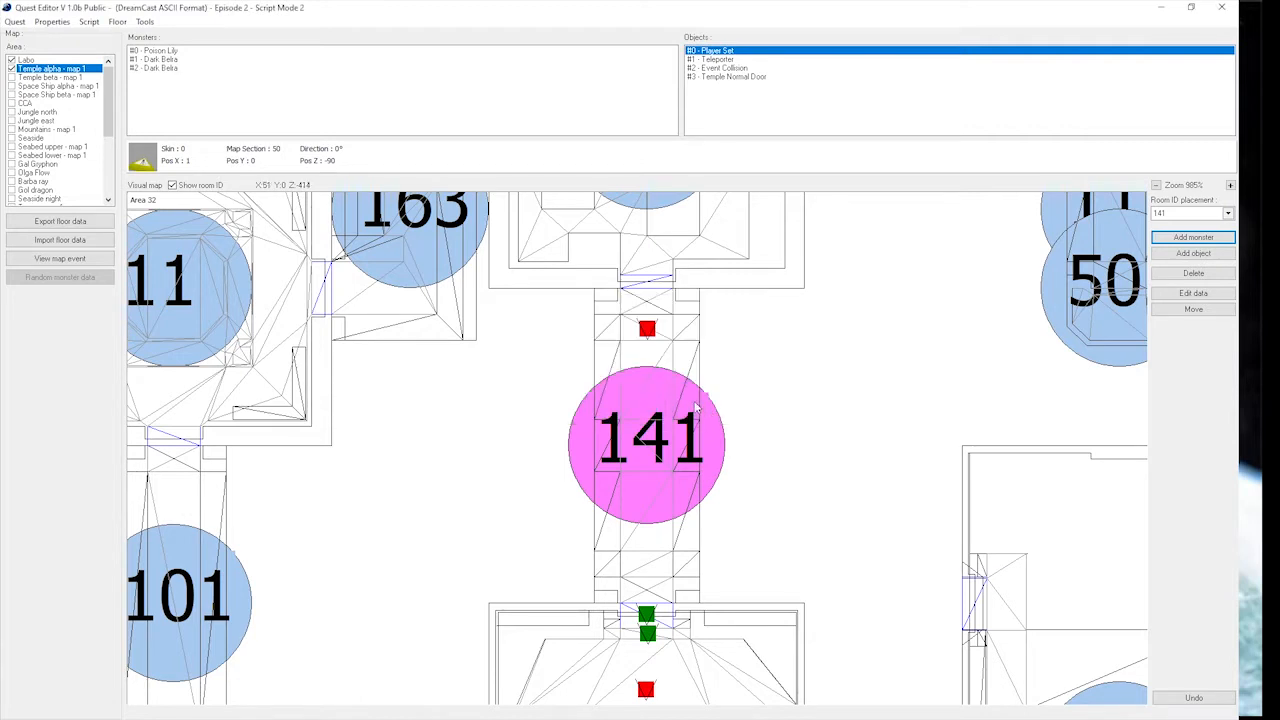
pyautogui.click(646, 571)
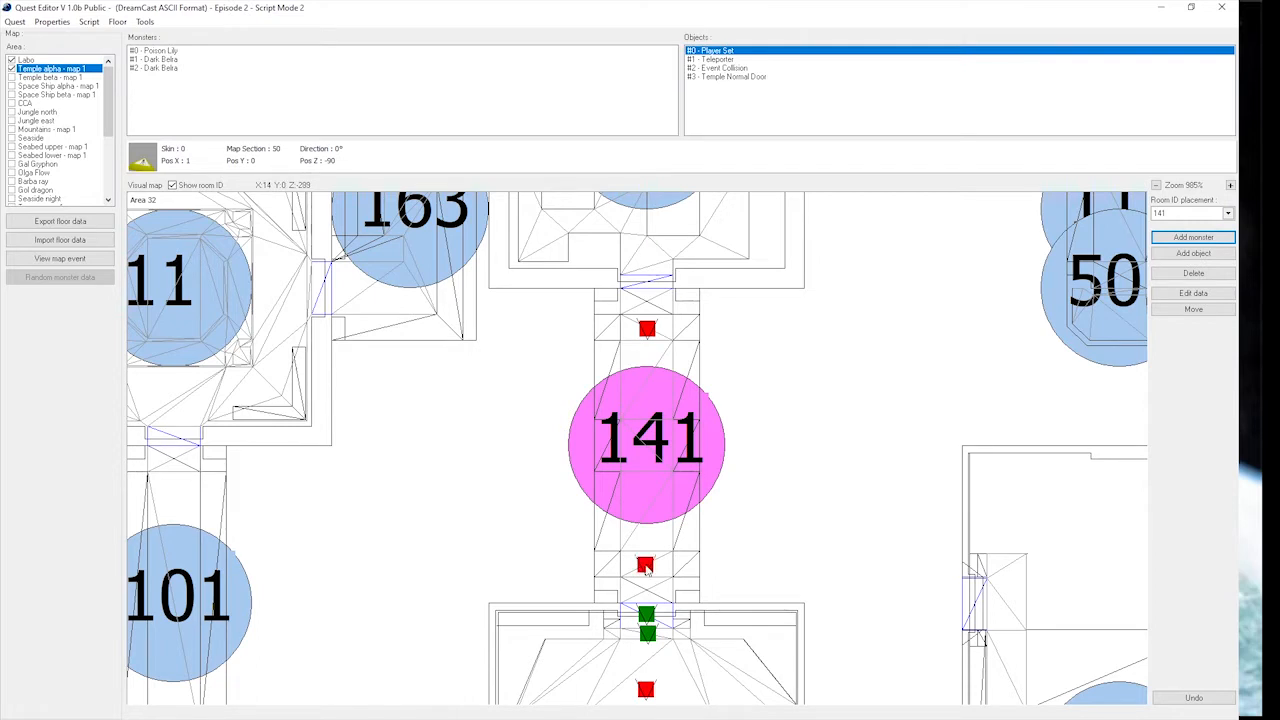
# Rotate the wave 2 Dark Belra at the south end of corridor 141 to face north, Rotation Y 32768.
pyautogui.click(1193, 293)
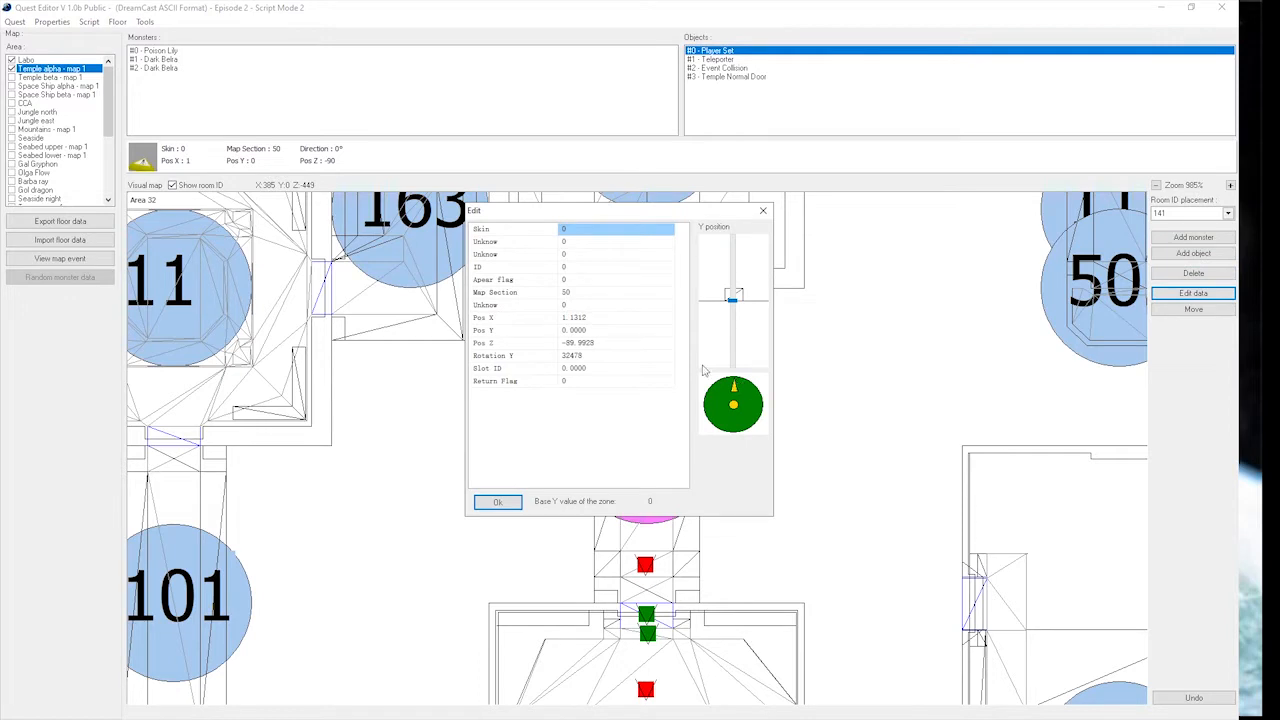
pyautogui.click(762, 210)
pyautogui.click(645, 566)
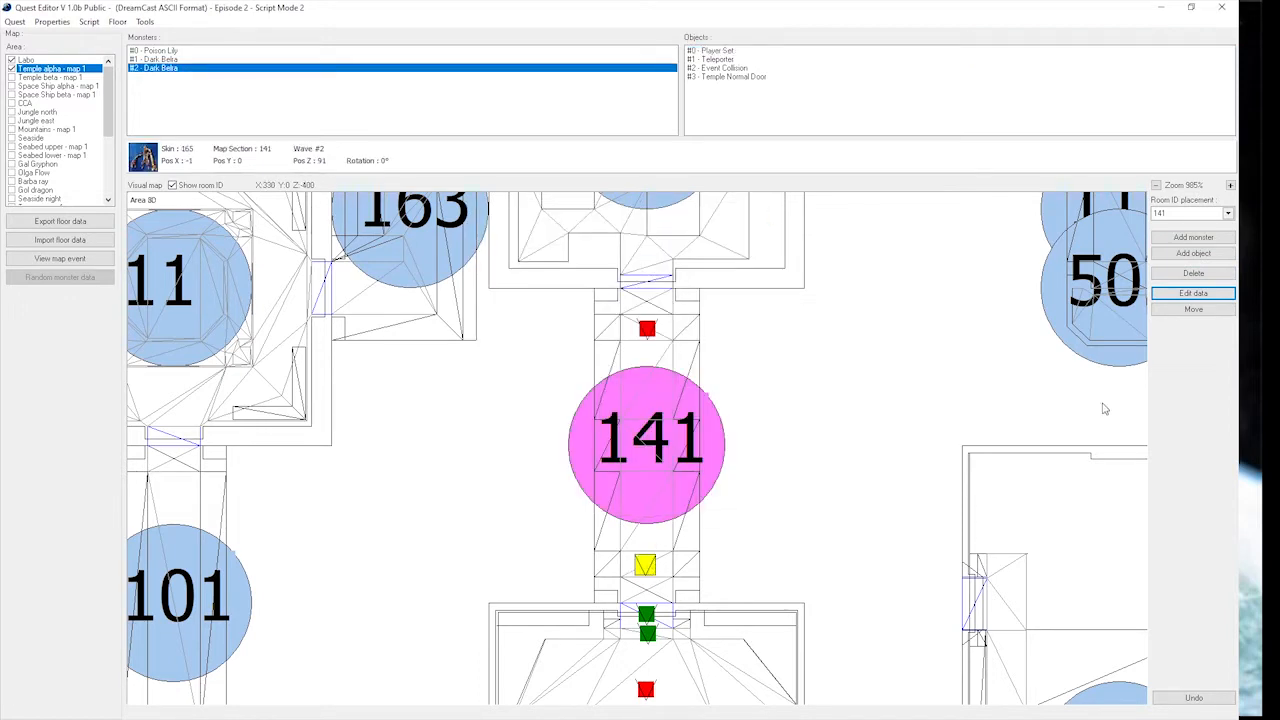
pyautogui.click(1194, 296)
pyautogui.click(735, 387)
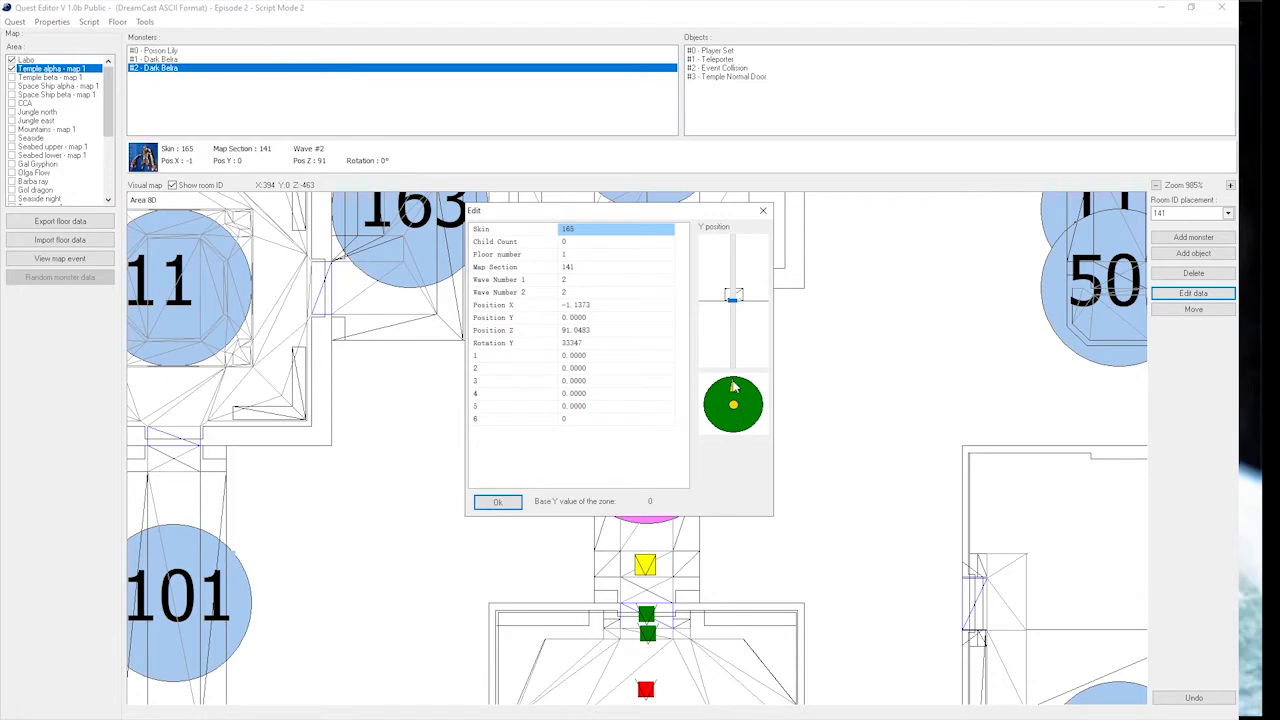
pyautogui.click(505, 502)
# Add an Event Collision with range 30 to corridor 141, just south of its centre at about X -1, Z 28.
pyautogui.scroll(-1, 647, 420)
pyautogui.scroll(2, 647, 408)
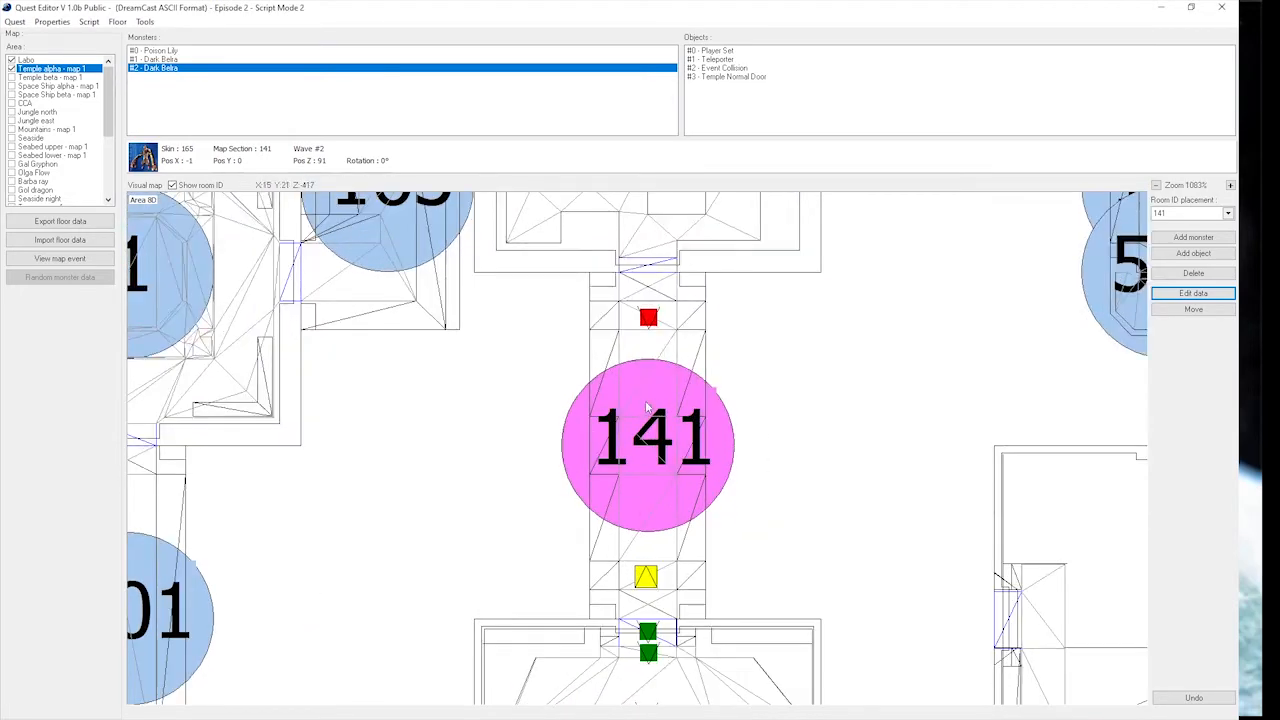
pyautogui.moveTo(670, 605); pyautogui.dragTo(681, 540)
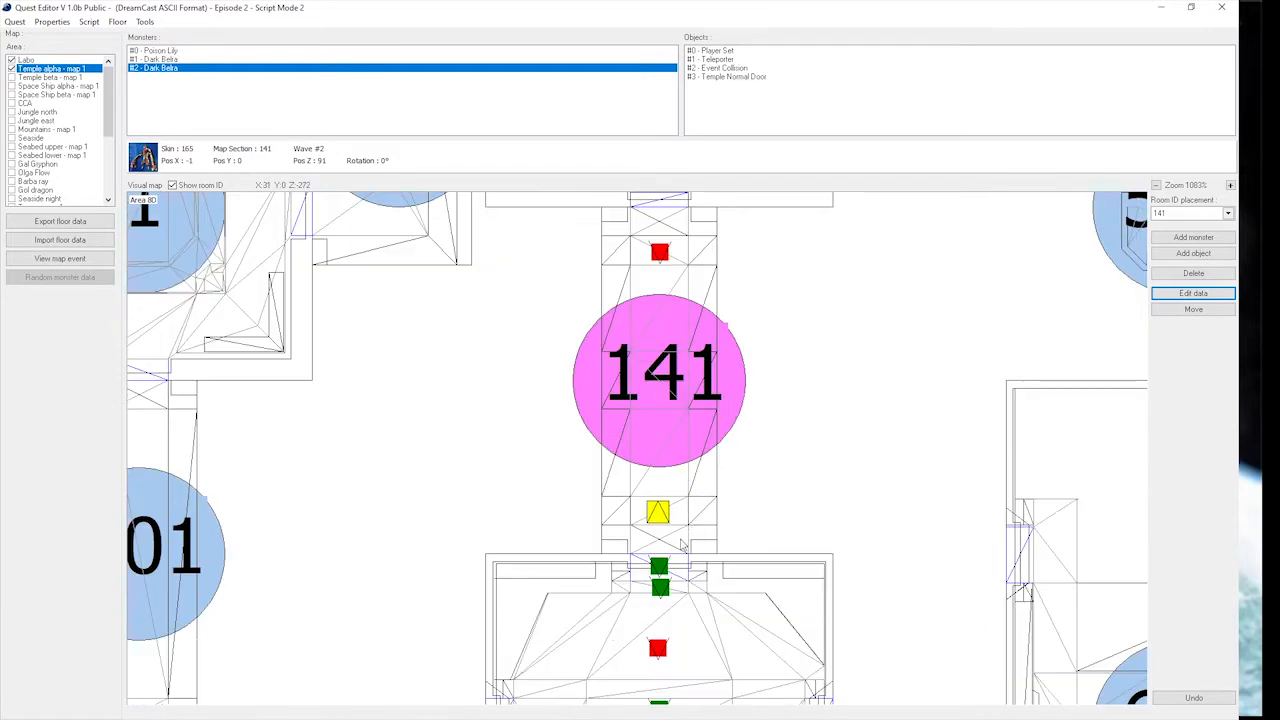
pyautogui.click(1214, 253)
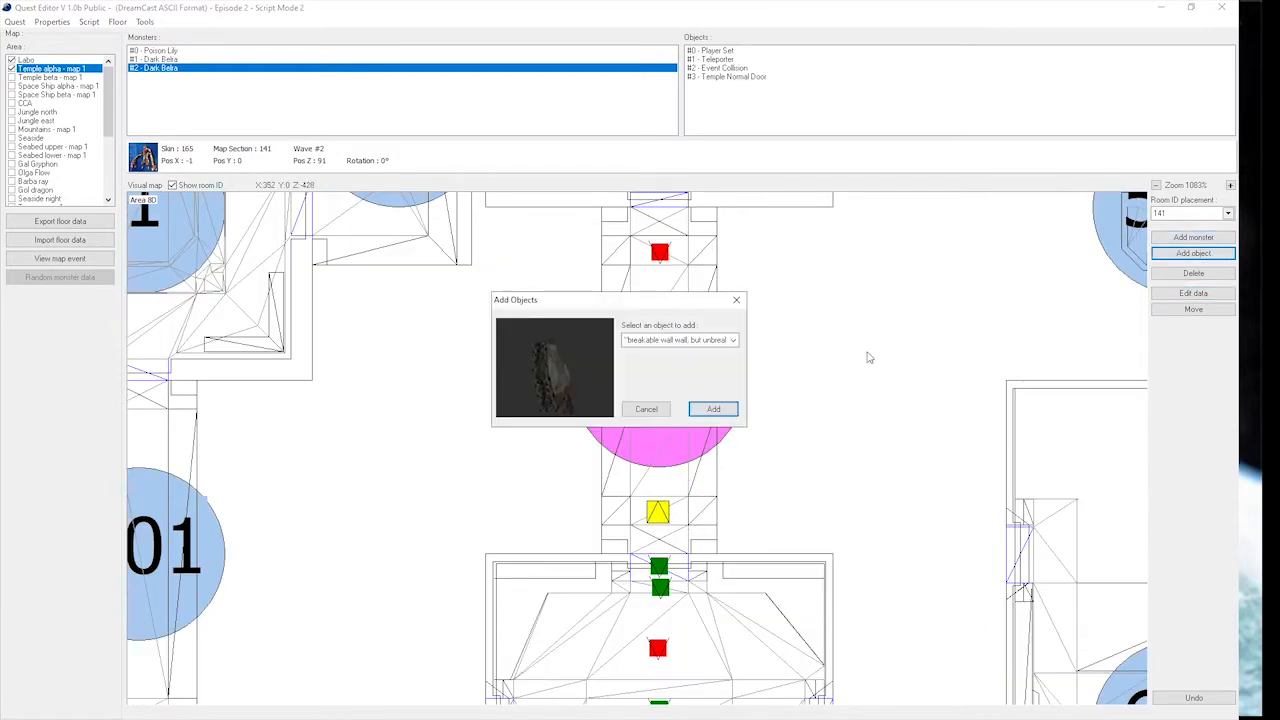
pyautogui.click(667, 340)
pyautogui.press('e')
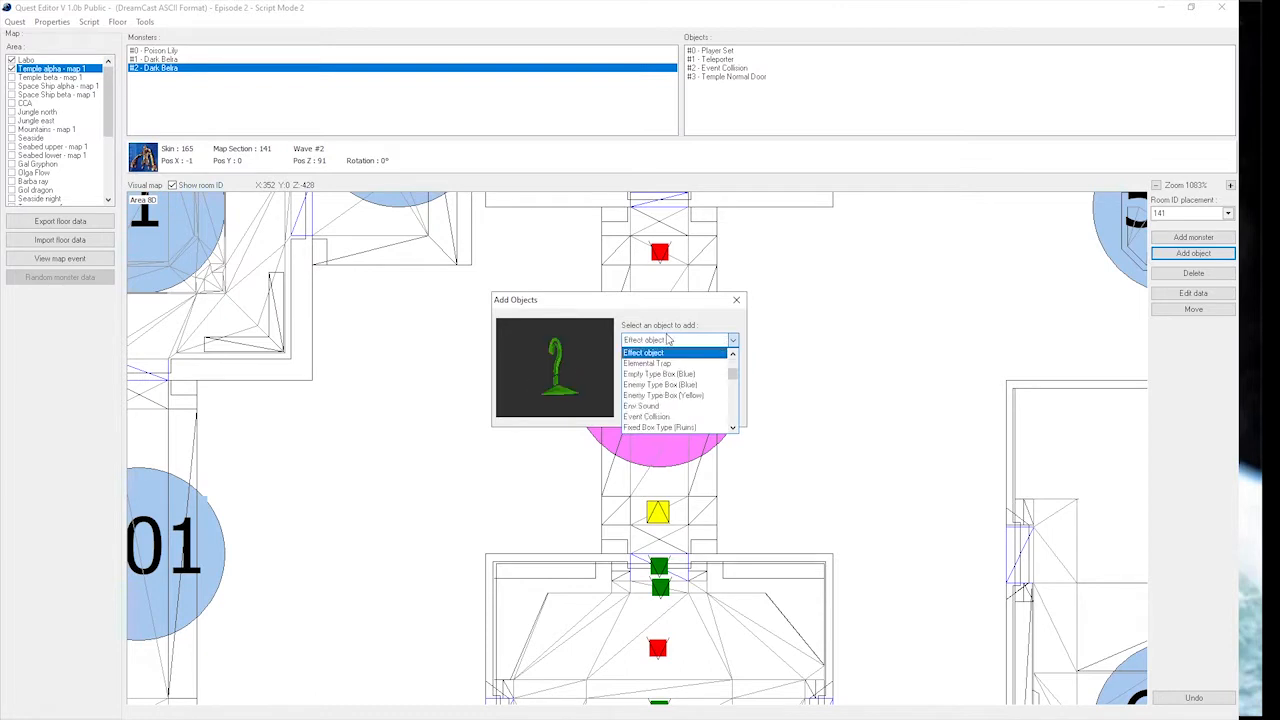
pyautogui.click(660, 417)
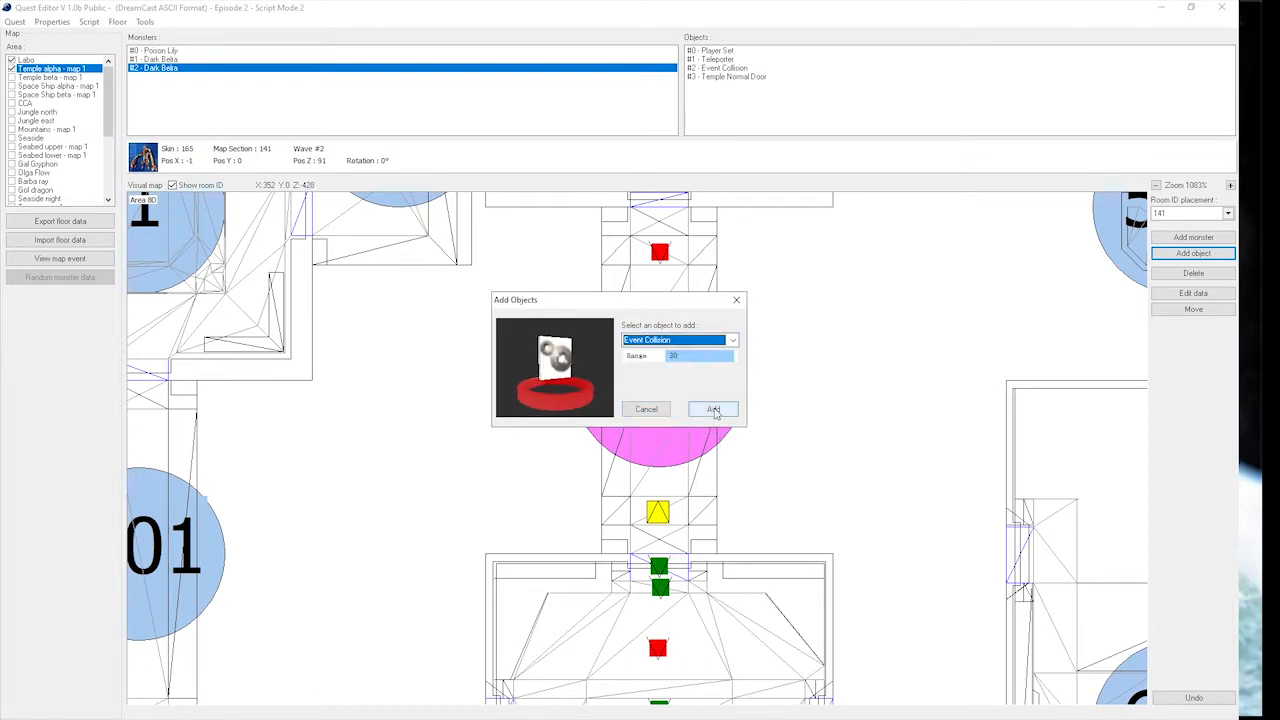
pyautogui.click(713, 409)
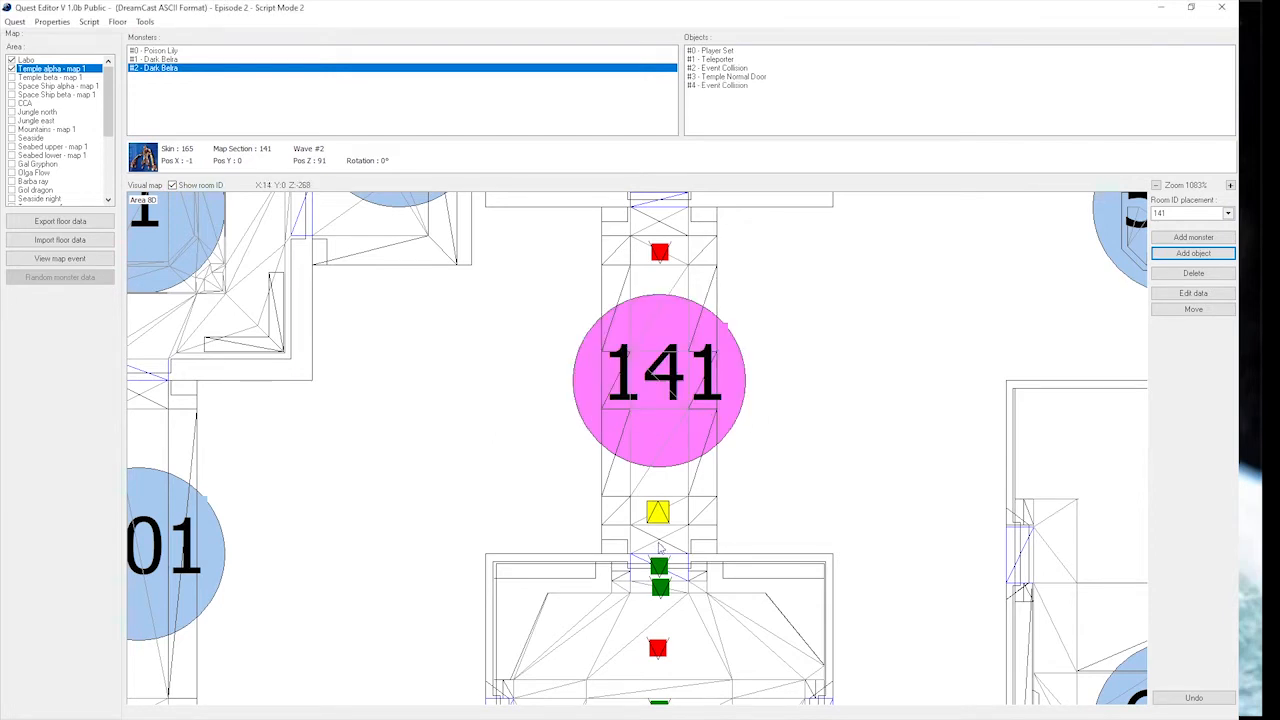
pyautogui.click(658, 423)
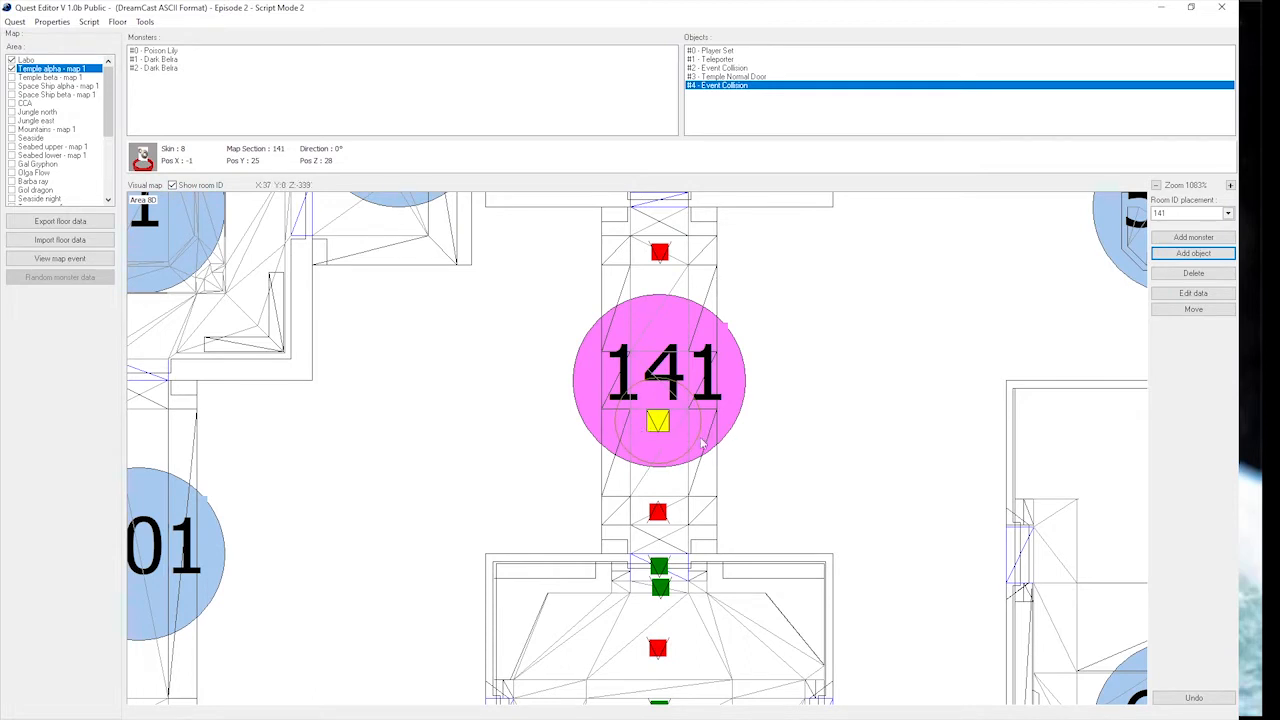
# Set the event number of corridor 141's Event Collision to 2.
pyautogui.click(1222, 296)
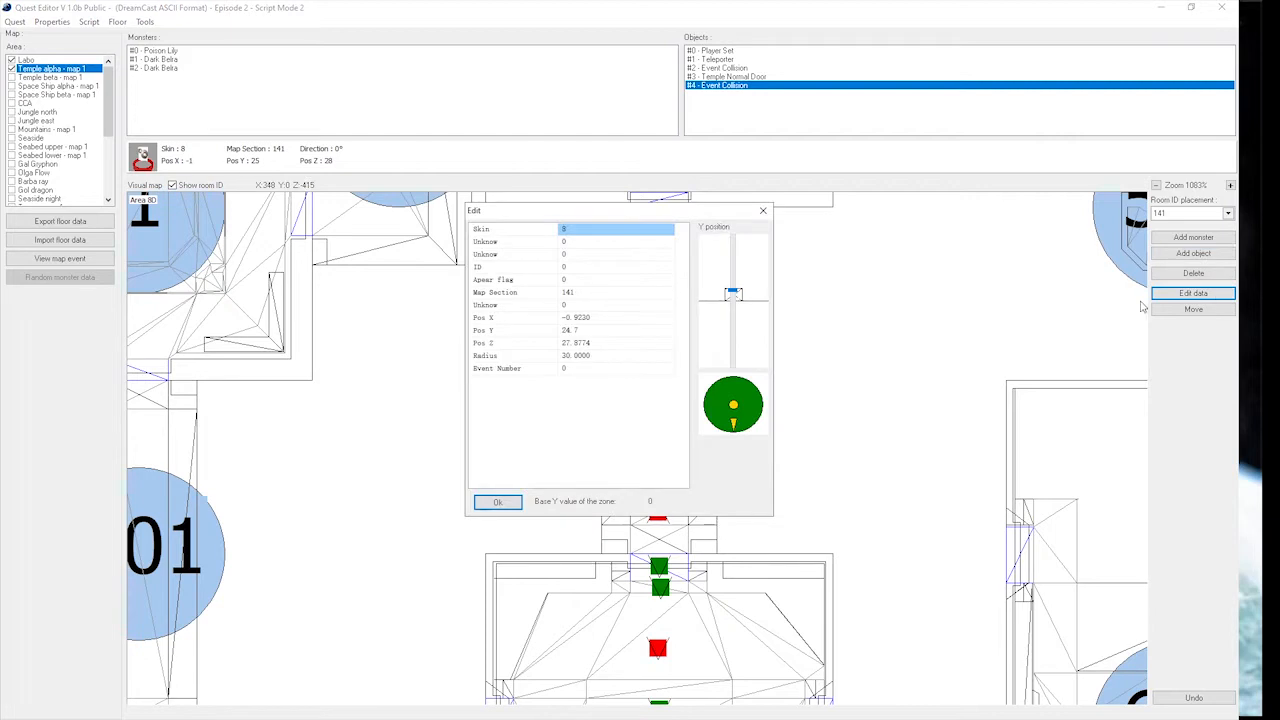
pyautogui.click(575, 372)
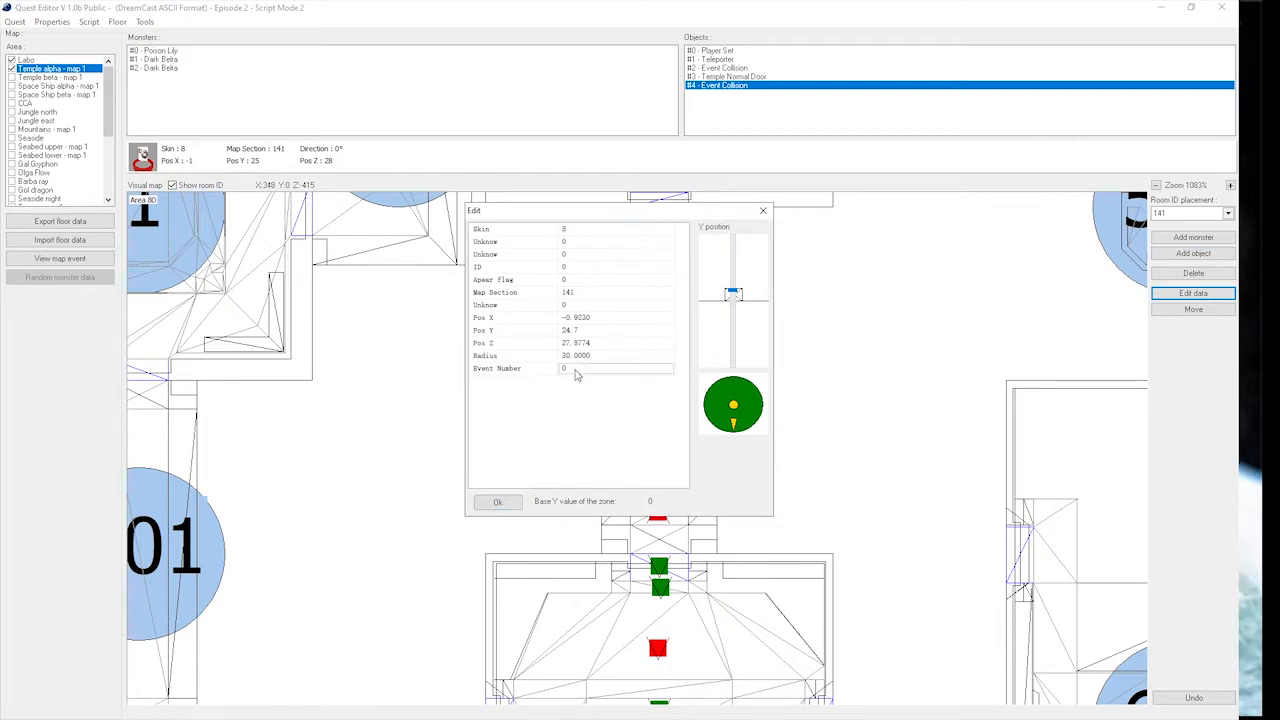
pyautogui.click(496, 501)
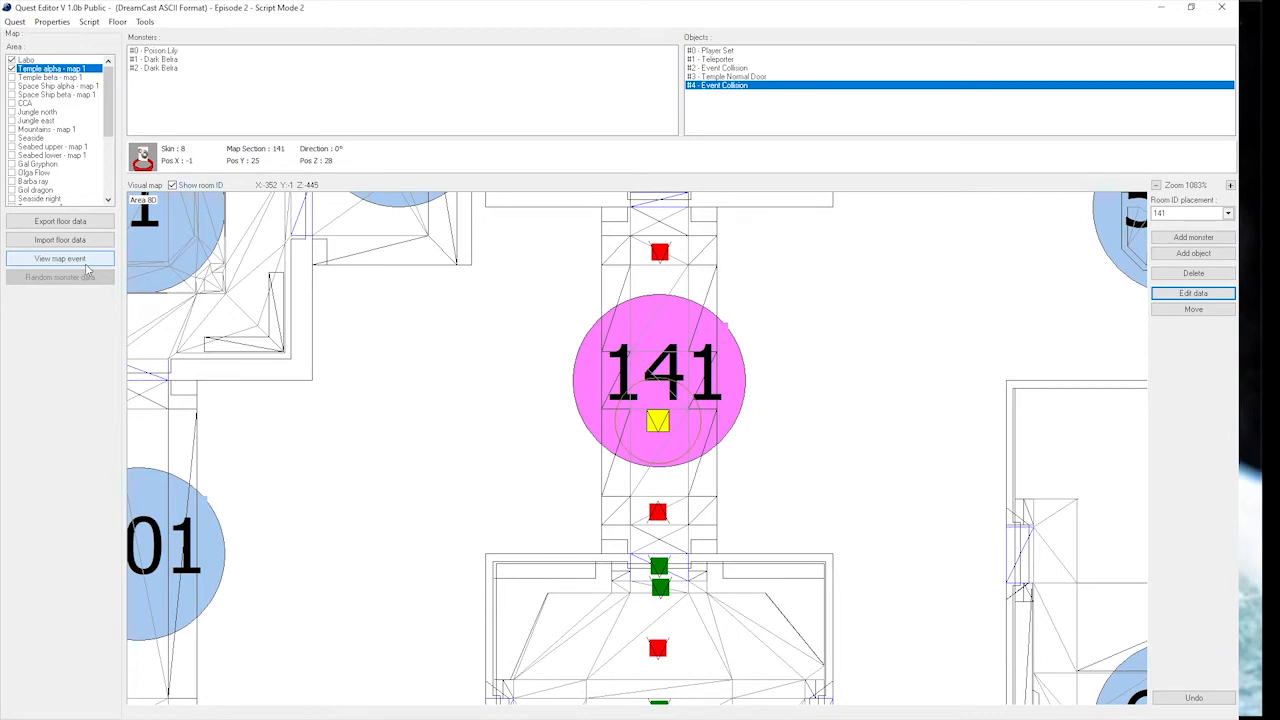
# Write map event #2 with section 141, wave 1 and delay 30, ending with Call 3.
pyautogui.click(86, 262)
pyautogui.click(593, 340)
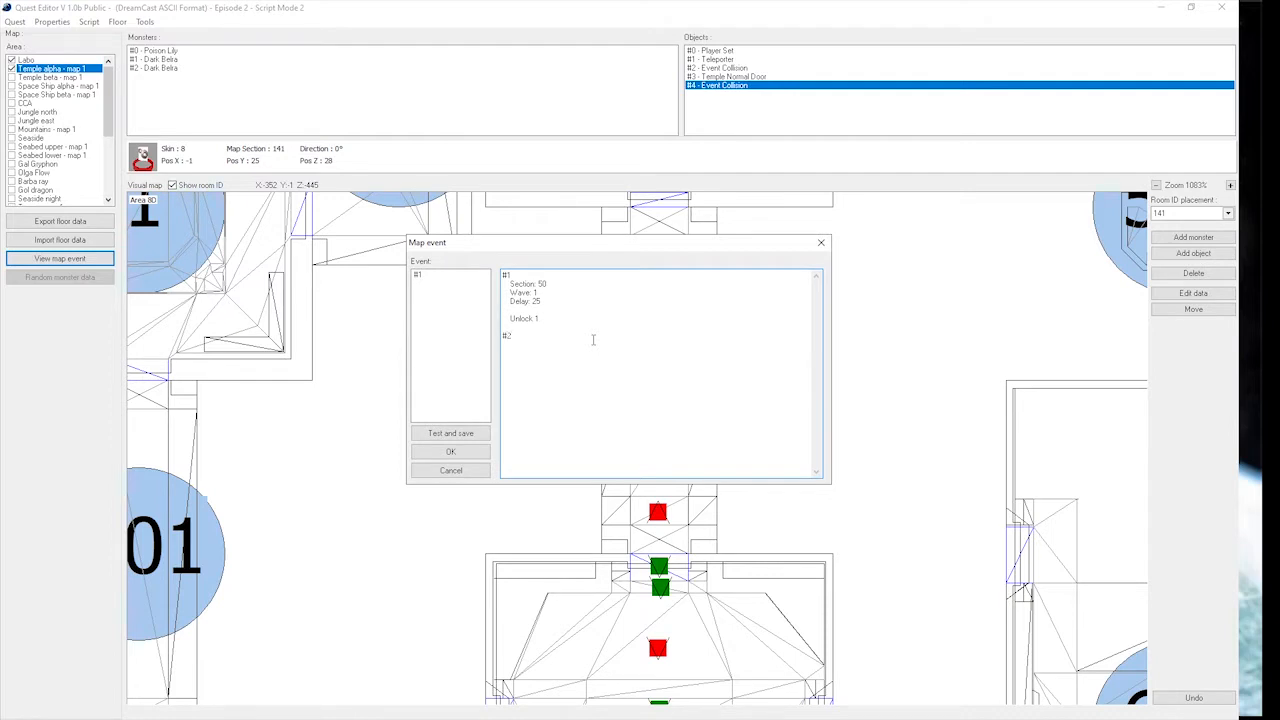
pyautogui.moveTo(645, 246); pyautogui.dragTo(1026, 277)
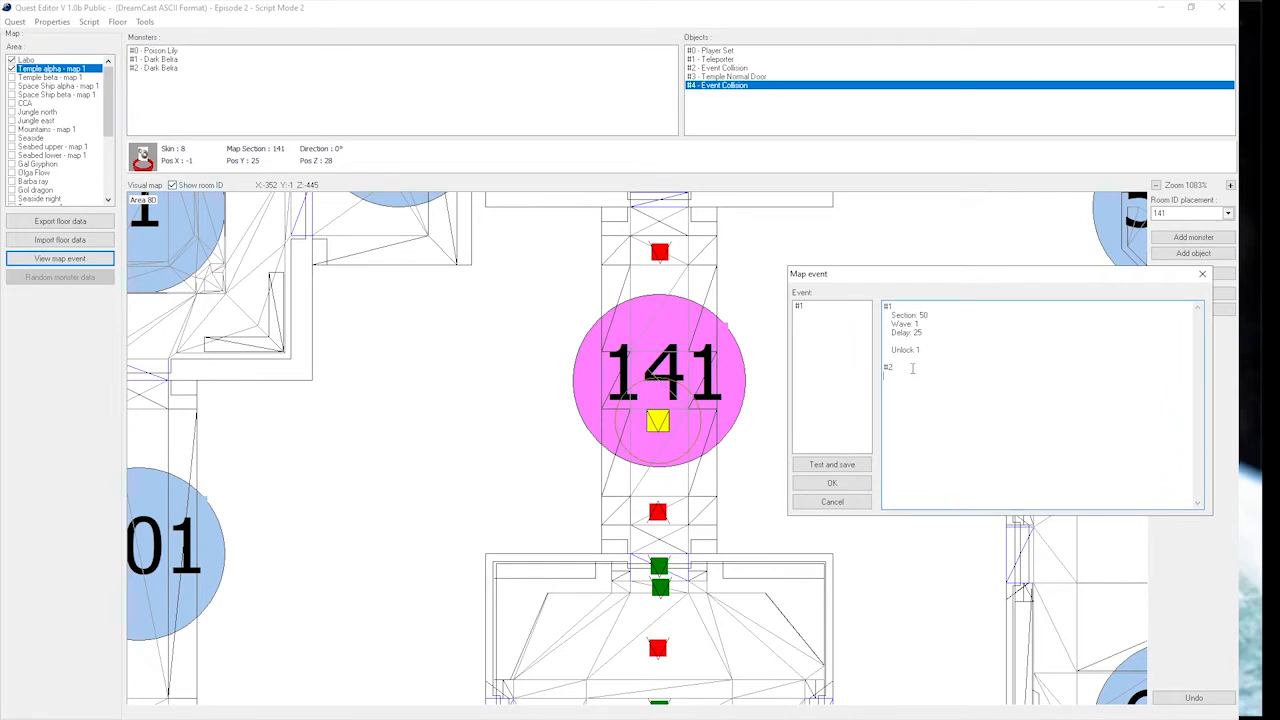
pyautogui.press('Return')
pyautogui.press('Return')
pyautogui.write('S')
pyautogui.press('Right')
pyautogui.write('141 ')
pyautogui.write('W')
pyautogui.press('Right')
pyautogui.write('1')
pyautogui.press('Return')
pyautogui.write('D')
pyautogui.press('Right')
pyautogui.press('BackSpace')
pyautogui.press('Return')
# Write map event #3 with section 141, wave 2 and delay 30, ending with Unhide 141 1.
pyautogui.click(929, 427)
pyautogui.write('#3 Section: 141')
pyautogui.press('Return')
pyautogui.write('Wave: 2')
pyautogui.press('Return')
pyautogui.write('D')
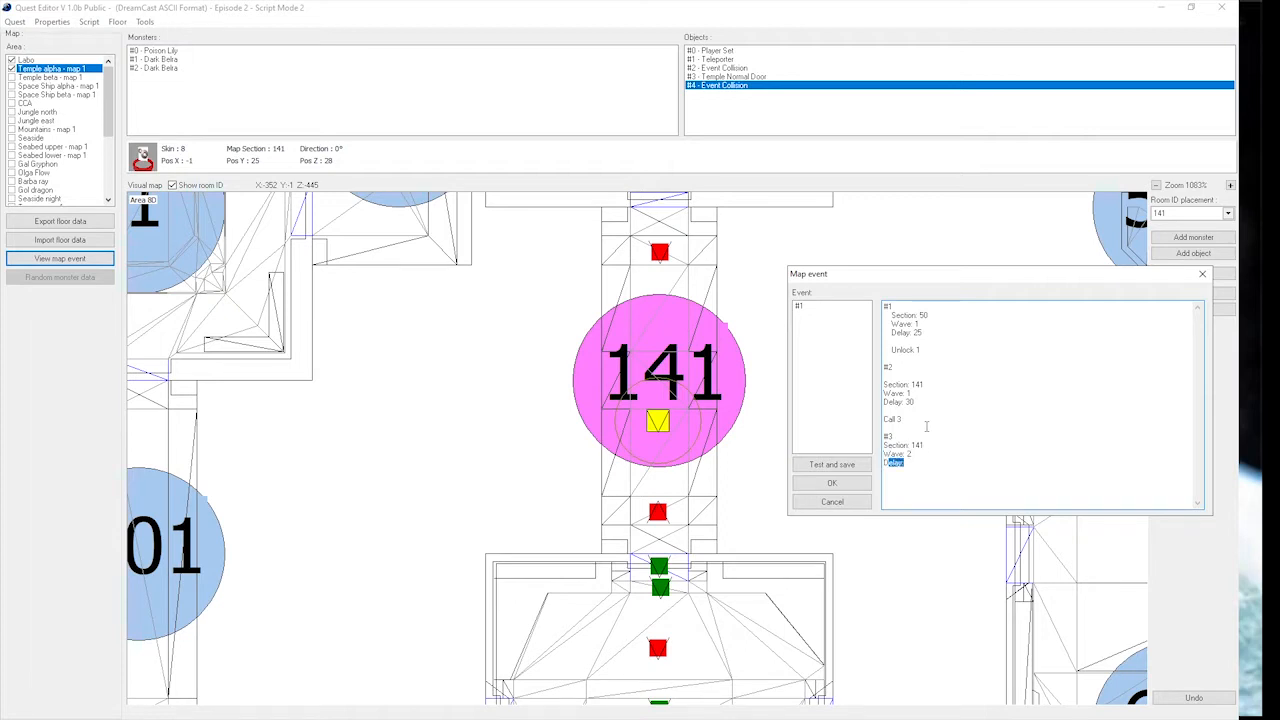
pyautogui.write('elay: 30')
pyautogui.press('Return')
pyautogui.write('Unhide')
pyautogui.press('Return')
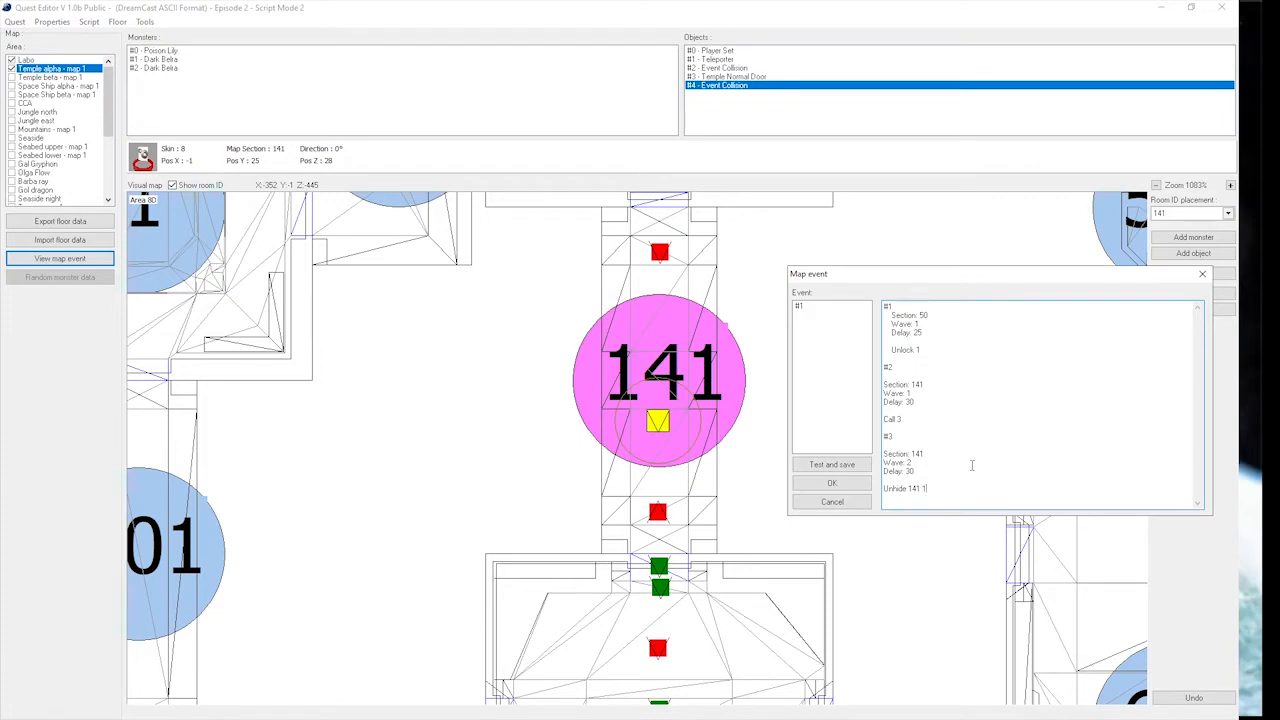
# Test and save the map events, check the Unhide 141 1 line, and accept the event script.
pyautogui.click(853, 467)
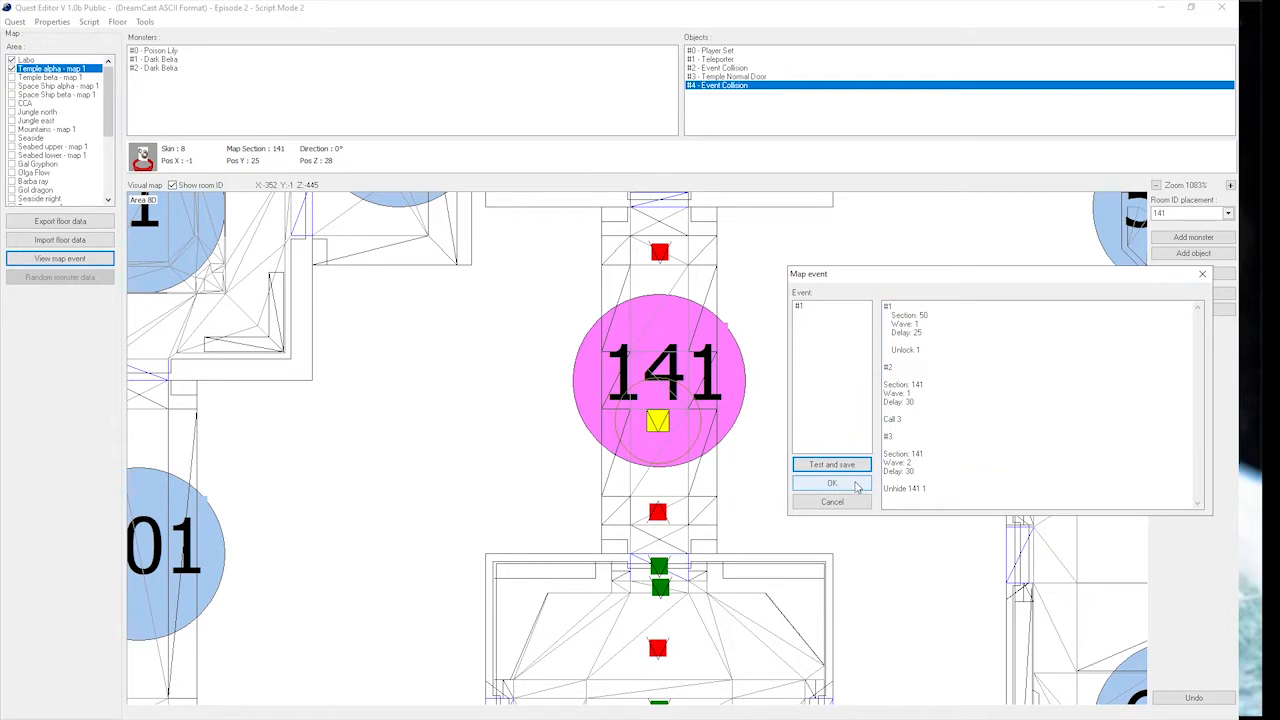
pyautogui.doubleClick(912, 488)
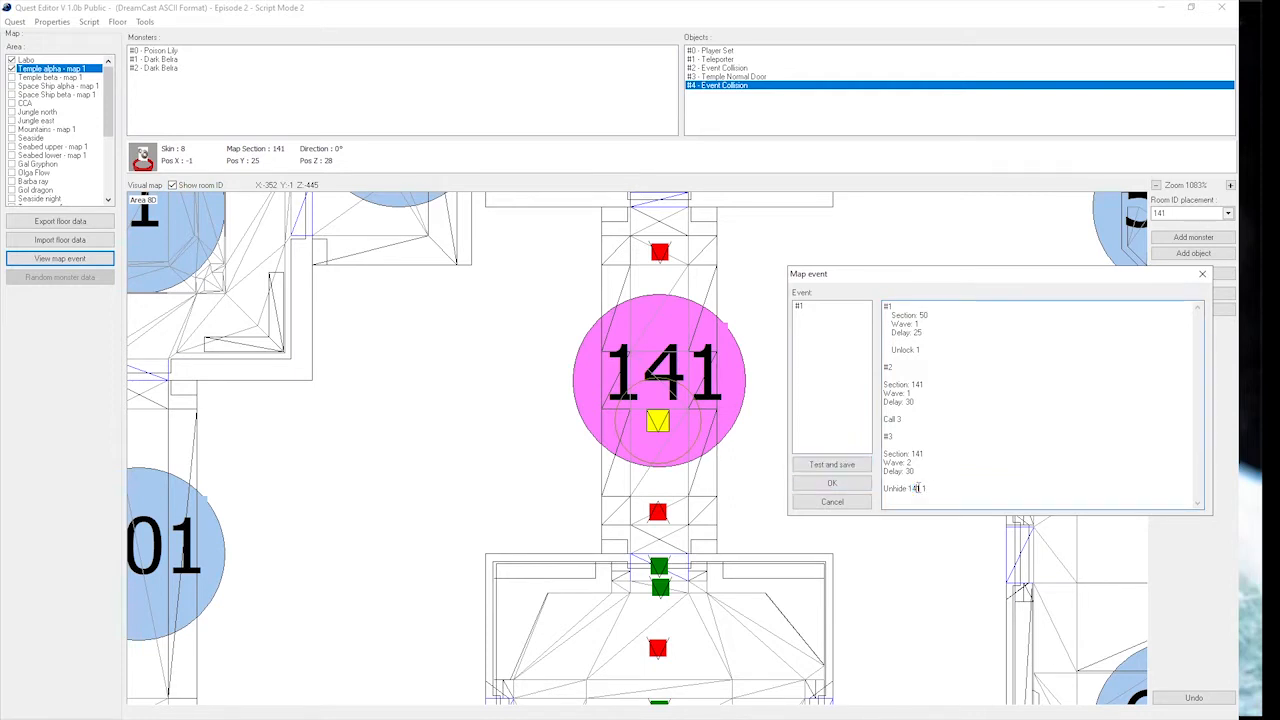
pyautogui.click(930, 488)
pyautogui.click(849, 467)
pyautogui.click(856, 486)
# Add a Switch (none door) object to the Temple alpha floor.
pyautogui.scroll(-3, 673, 306)
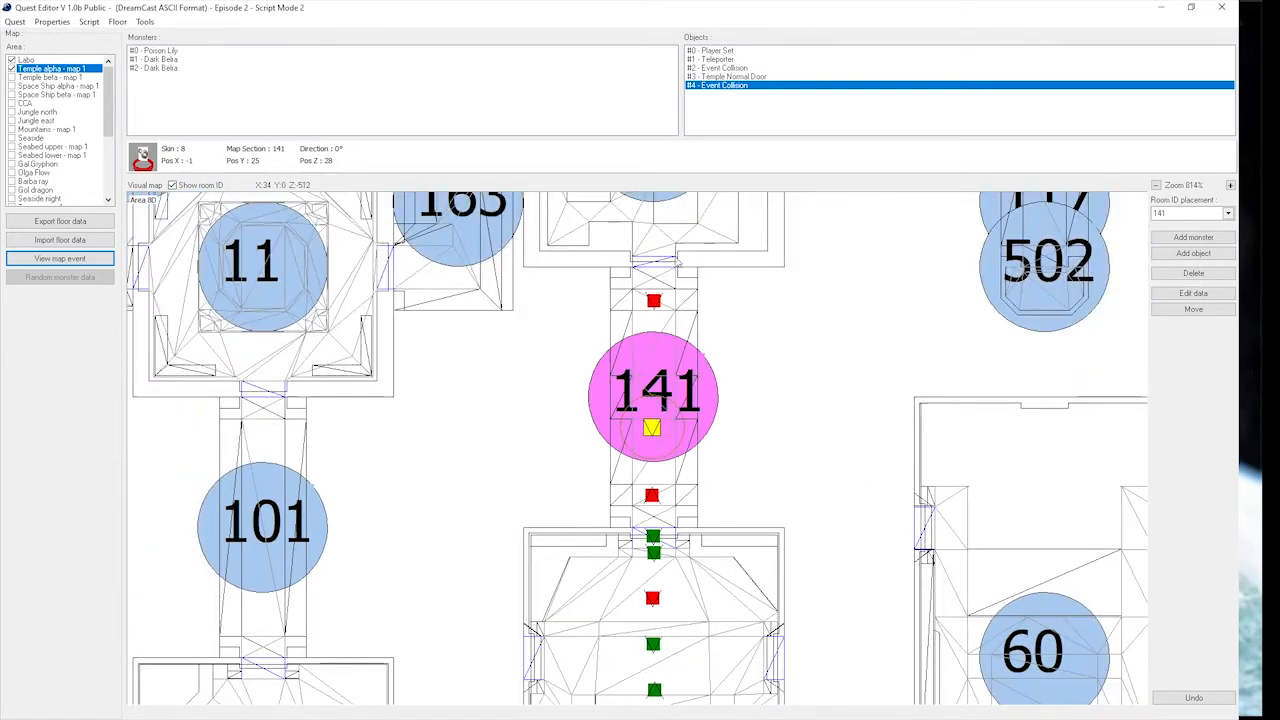
pyautogui.moveTo(672, 301); pyautogui.dragTo(667, 319)
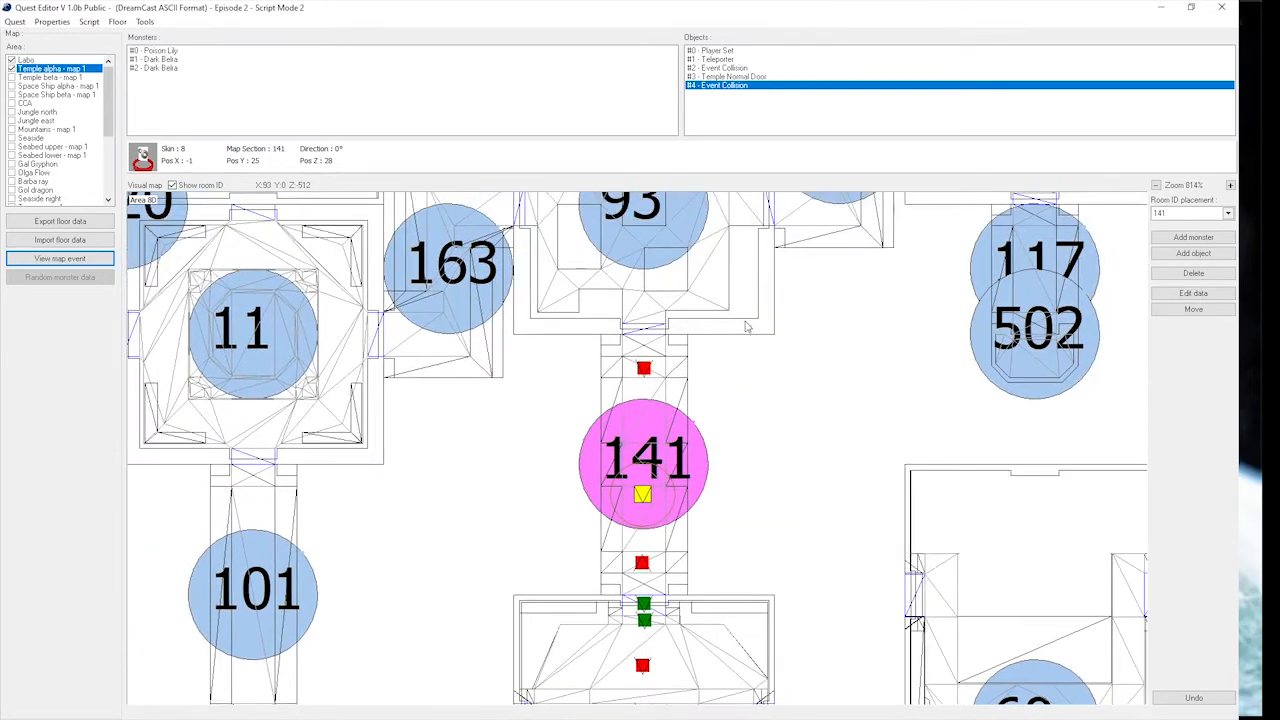
pyautogui.click(1193, 237)
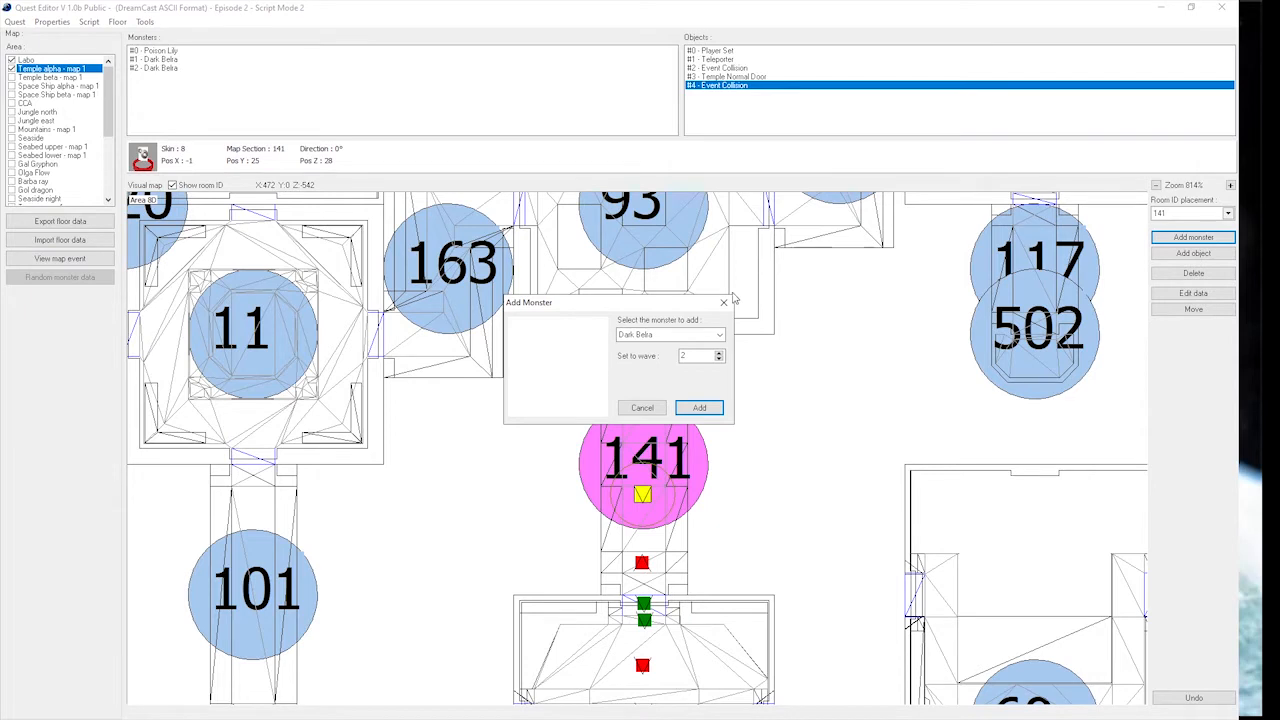
pyautogui.click(727, 299)
pyautogui.click(1193, 253)
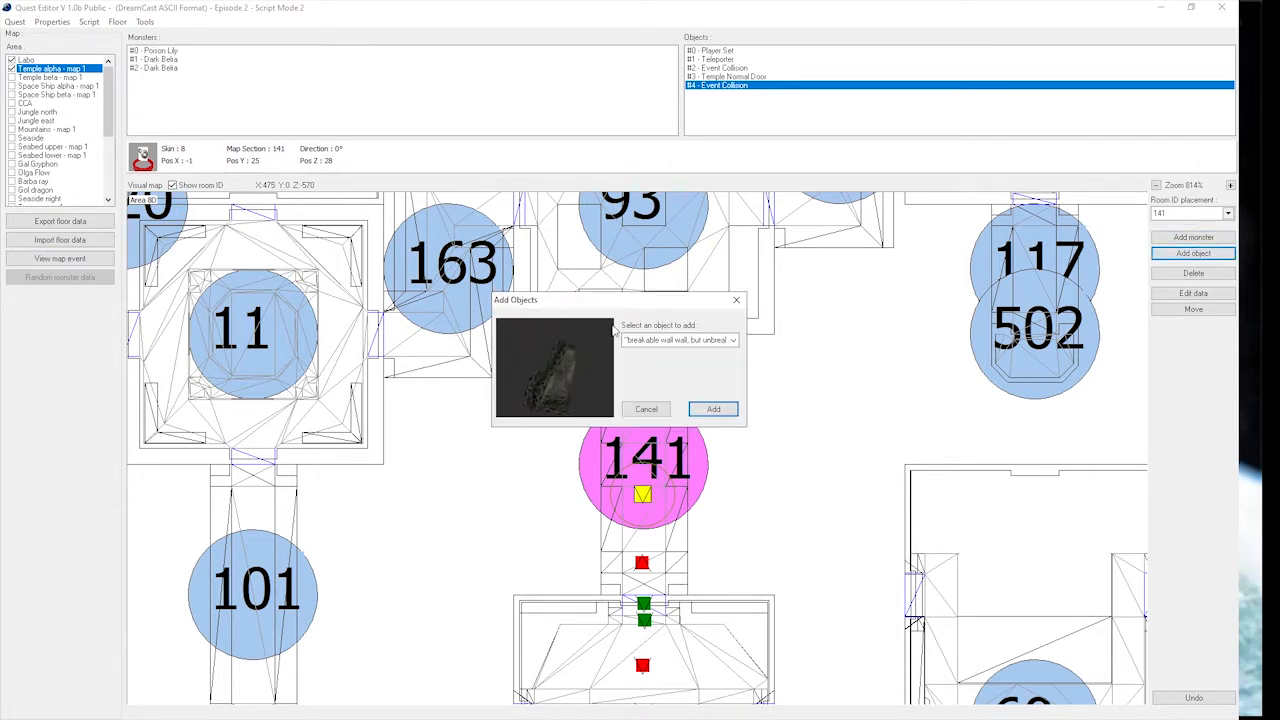
pyautogui.click(680, 340)
pyautogui.scroll(-5, 680, 360)
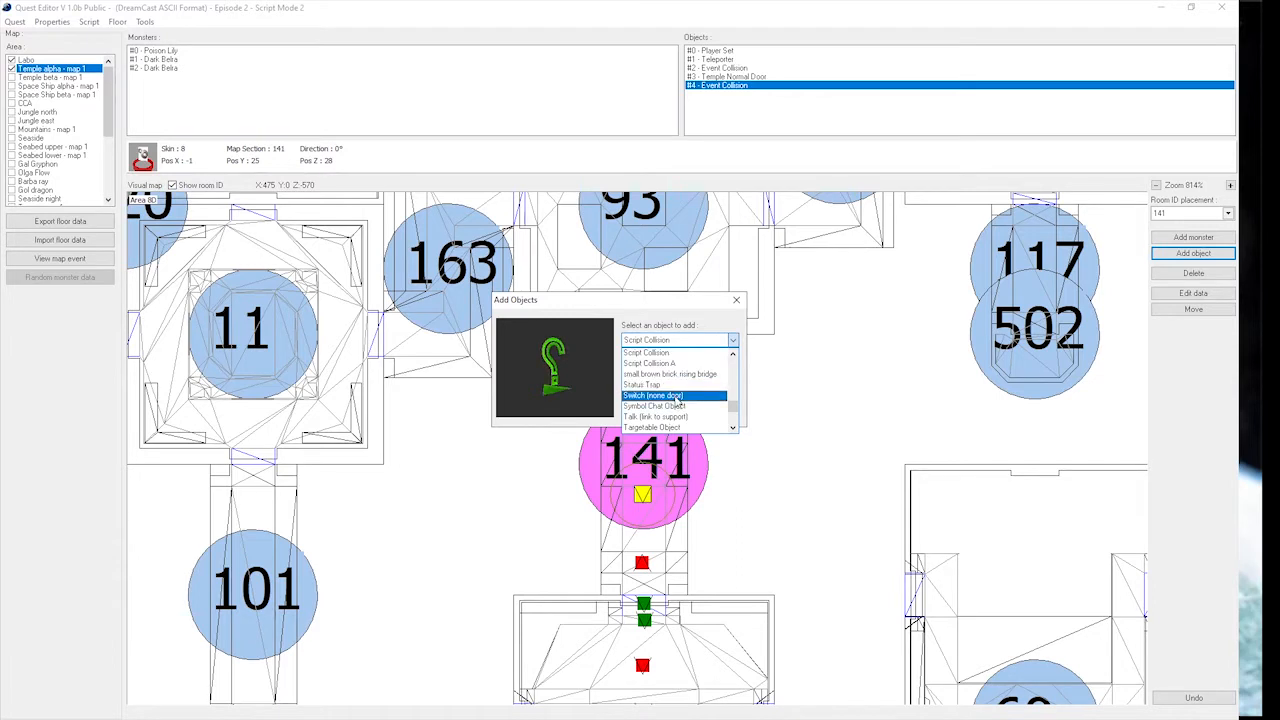
pyautogui.click(676, 396)
pyautogui.click(713, 409)
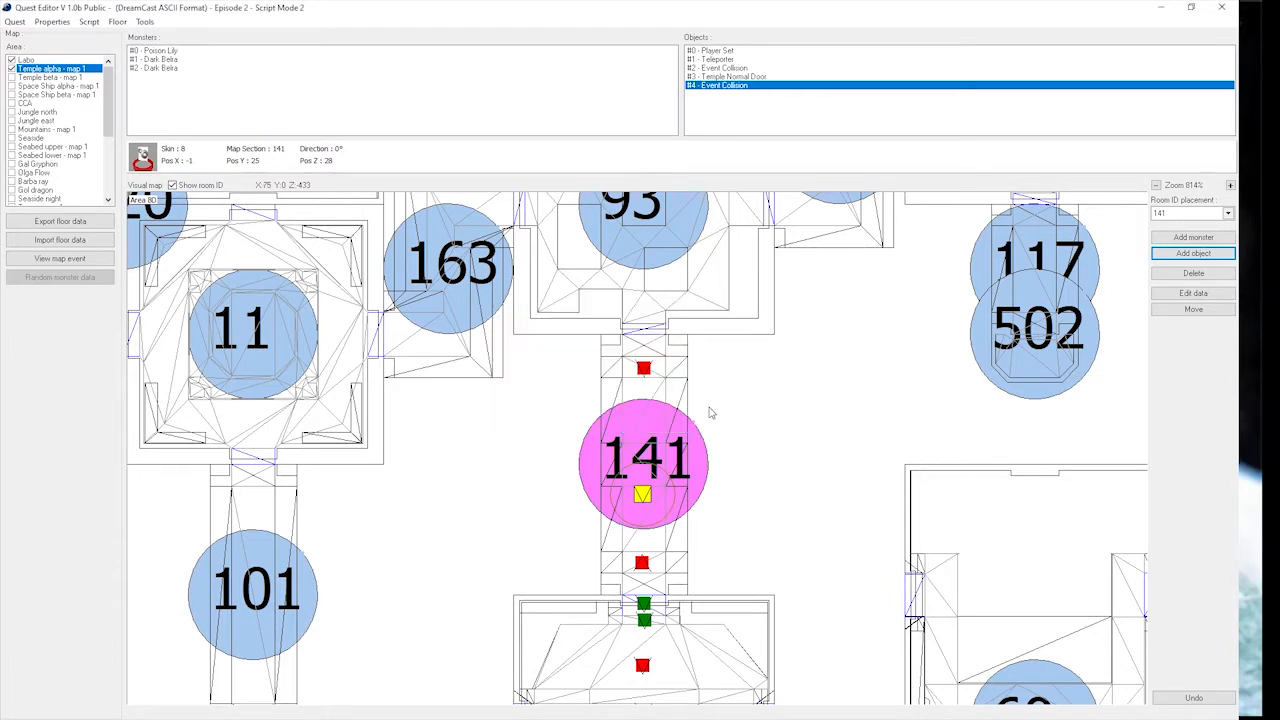
# Move the new switch to the north end of corridor 141, at about X 10, Z -106.
pyautogui.click(756, 95)
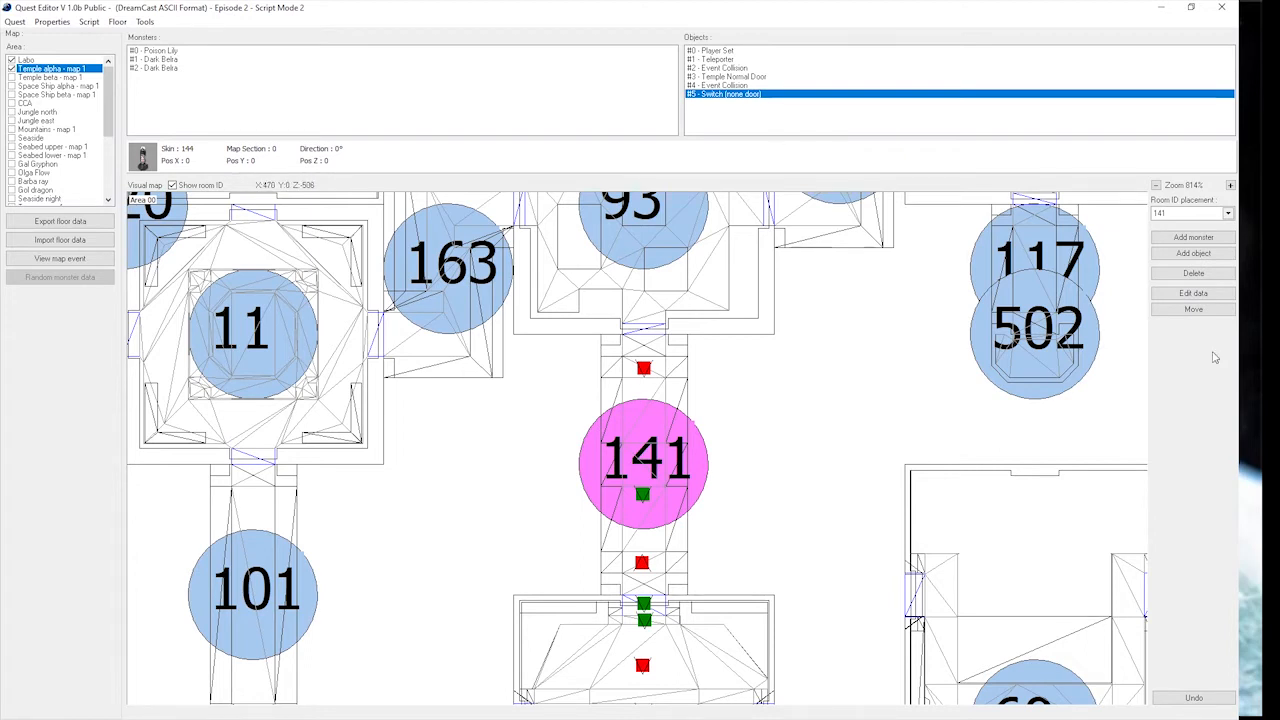
pyautogui.click(1193, 309)
pyautogui.click(653, 348)
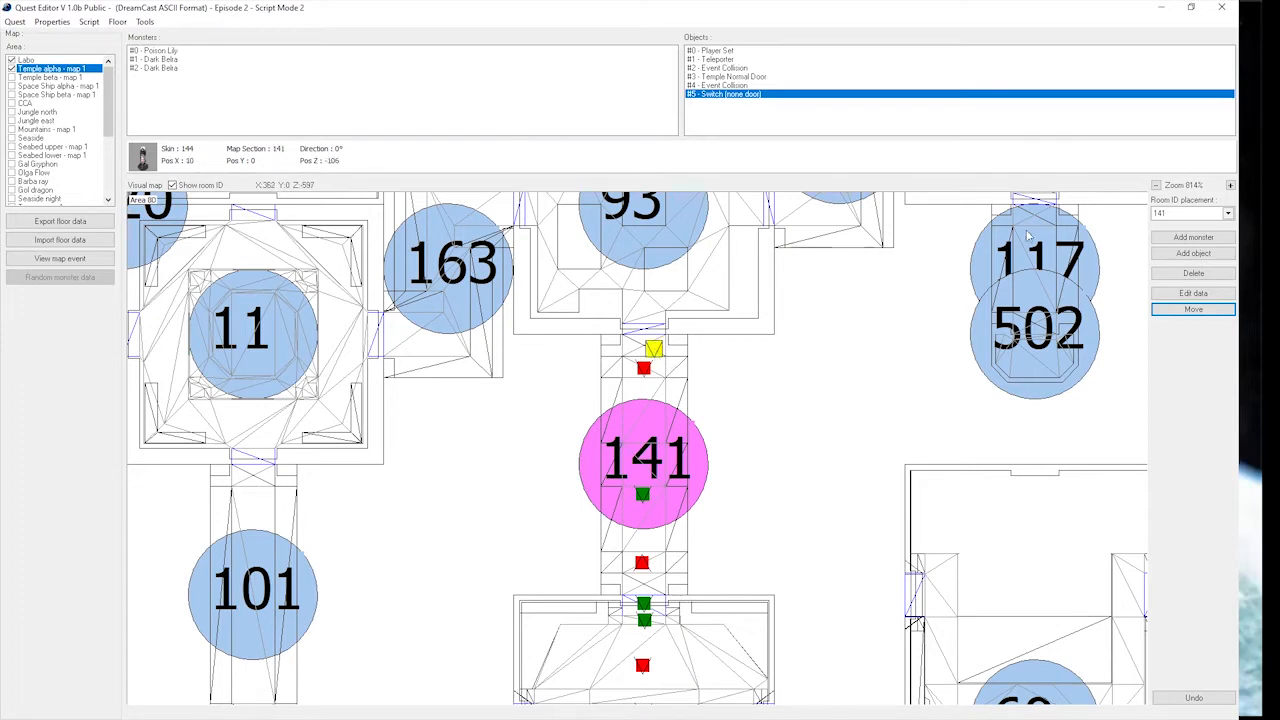
pyautogui.click(1185, 310)
# Set the switch's Switch ID to 2 and its appear flag to 1.
pyautogui.click(1200, 292)
pyautogui.moveTo(648, 213); pyautogui.dragTo(934, 227)
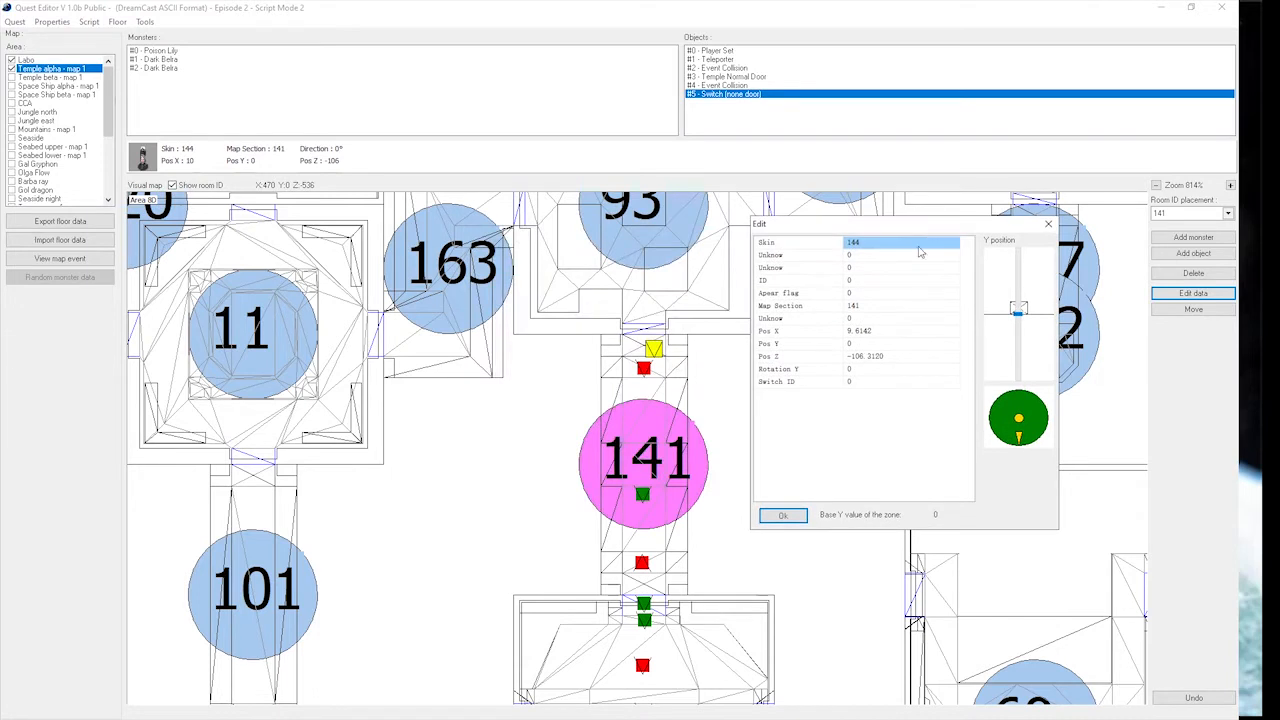
pyautogui.click(878, 384)
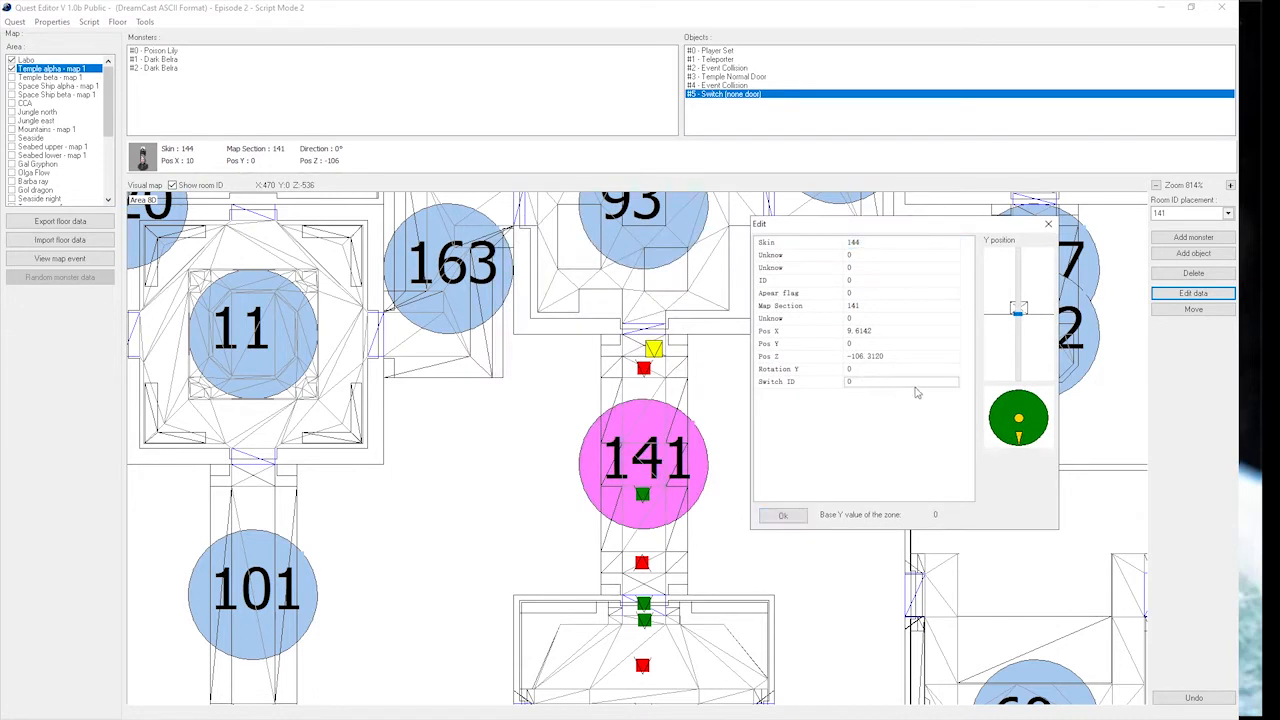
pyautogui.click(915, 386)
pyautogui.write('2')
pyautogui.click(868, 296)
pyautogui.write('1')
pyautogui.doubleClick(848, 294)
pyautogui.click(790, 515)
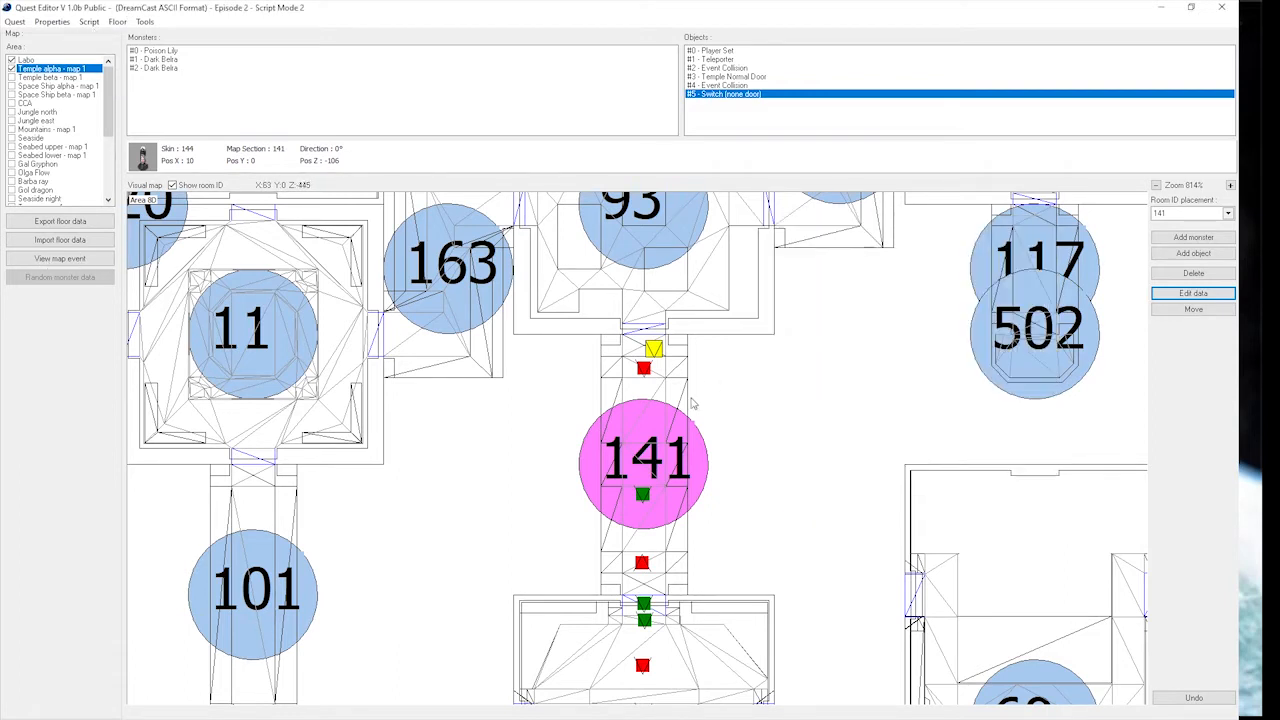
# Add a Temple Normal Door object to the Temple alpha floor.
pyautogui.scroll(2, 700, 375)
pyautogui.scroll(2, 678, 321)
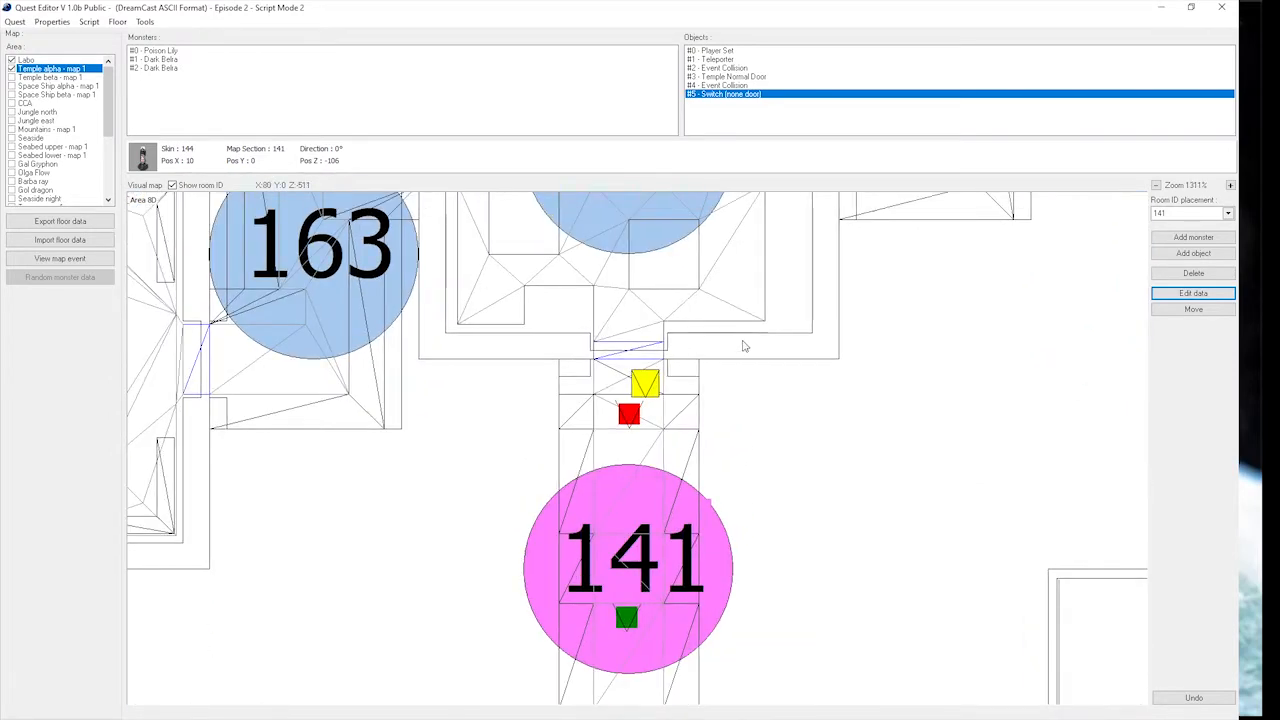
pyautogui.click(1208, 253)
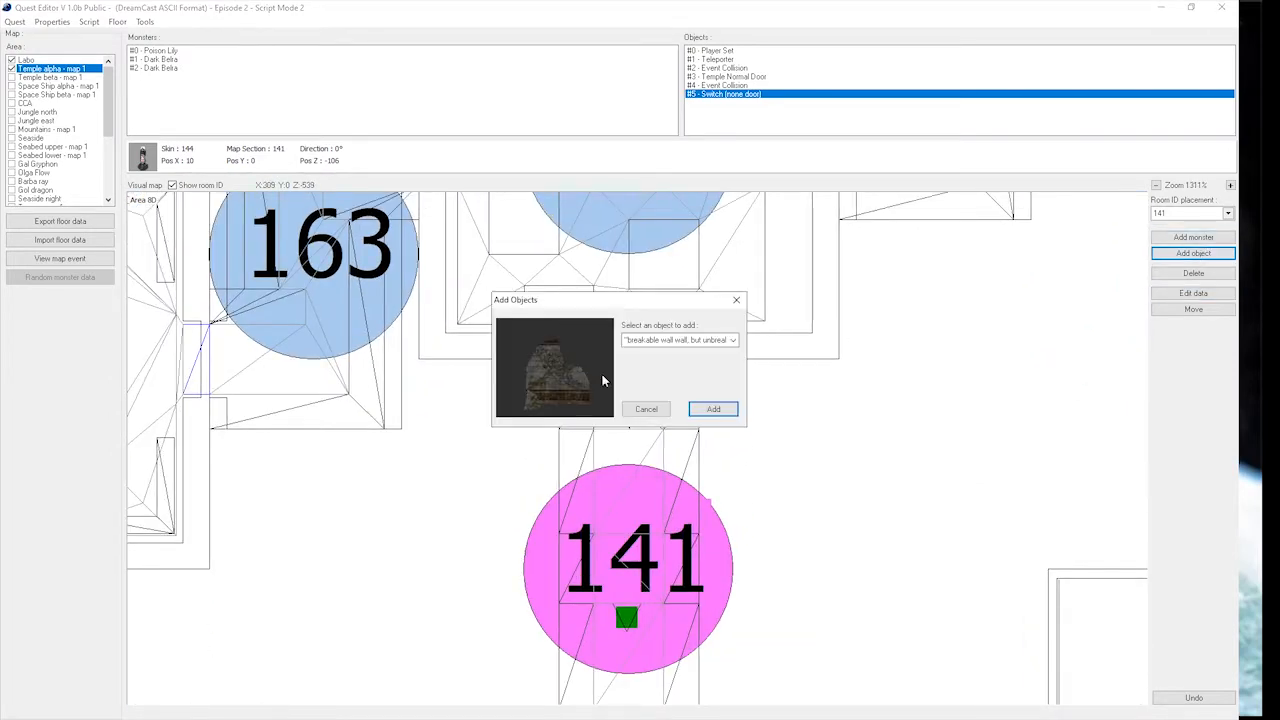
pyautogui.click(676, 340)
pyautogui.scroll(-5, 680, 385)
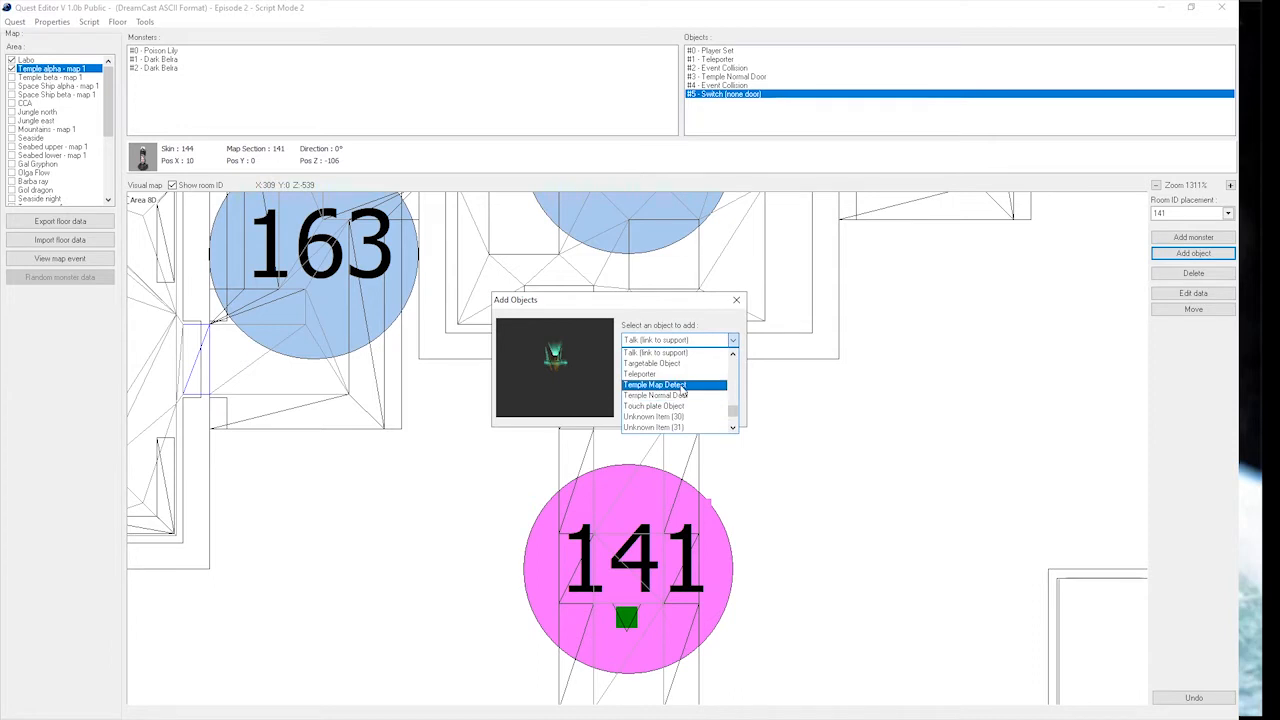
pyautogui.click(688, 392)
pyautogui.click(713, 409)
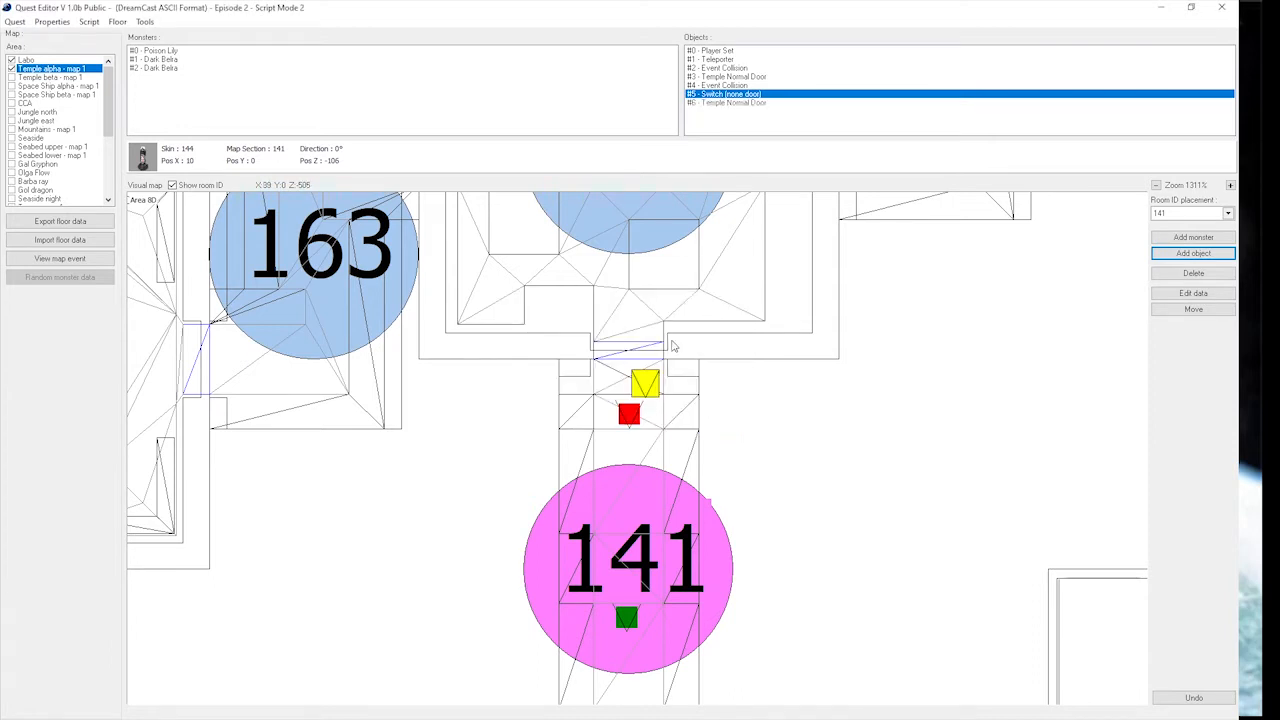
# Move the new Temple Normal Door to the north doorway of corridor 141, at about X 0, Z -125.
pyautogui.click(745, 103)
pyautogui.click(1193, 309)
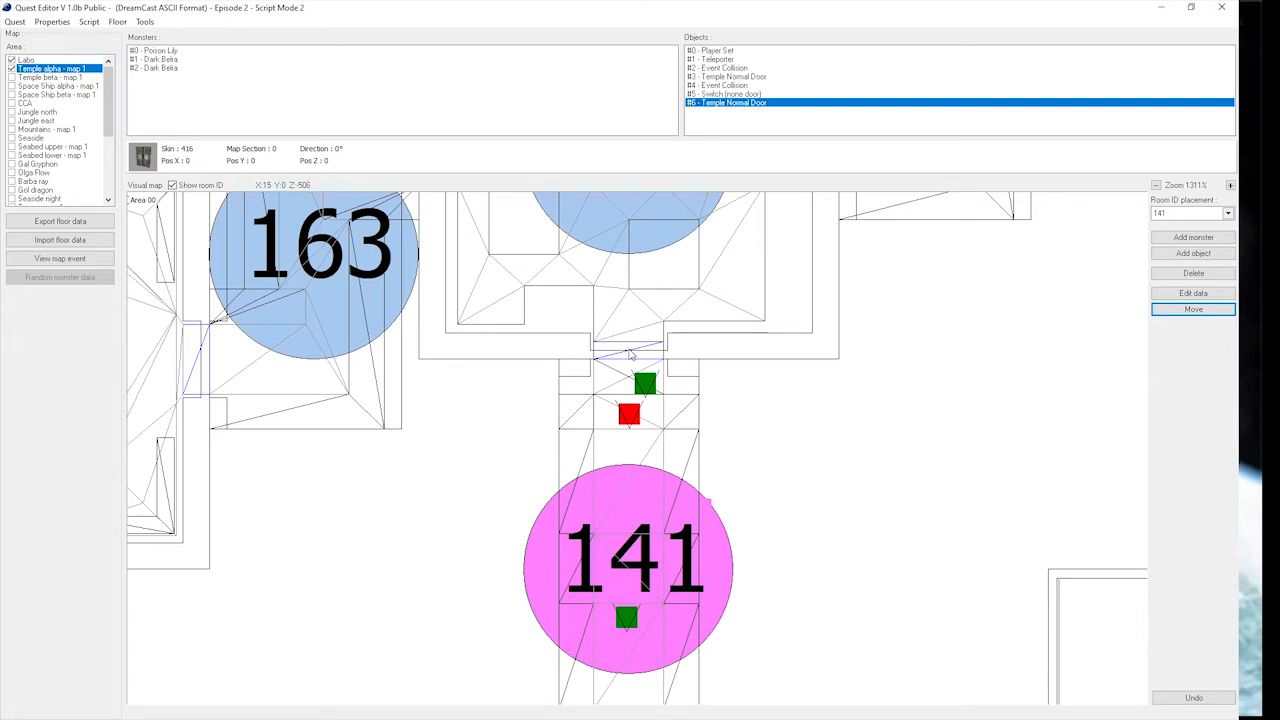
pyautogui.click(629, 352)
# Set the Switch ID of the north door in corridor 141 to 2.
pyautogui.click(1230, 295)
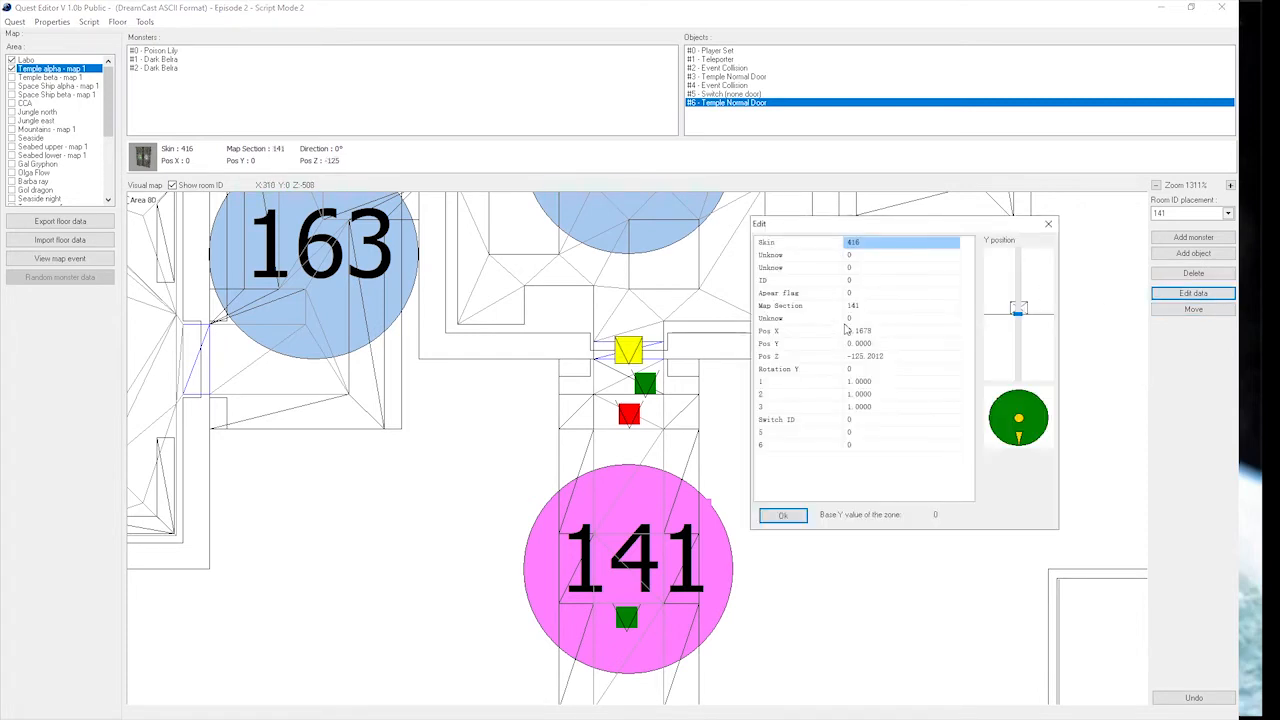
pyautogui.click(862, 422)
pyautogui.write('2')
pyautogui.press('Return')
pyautogui.click(793, 517)
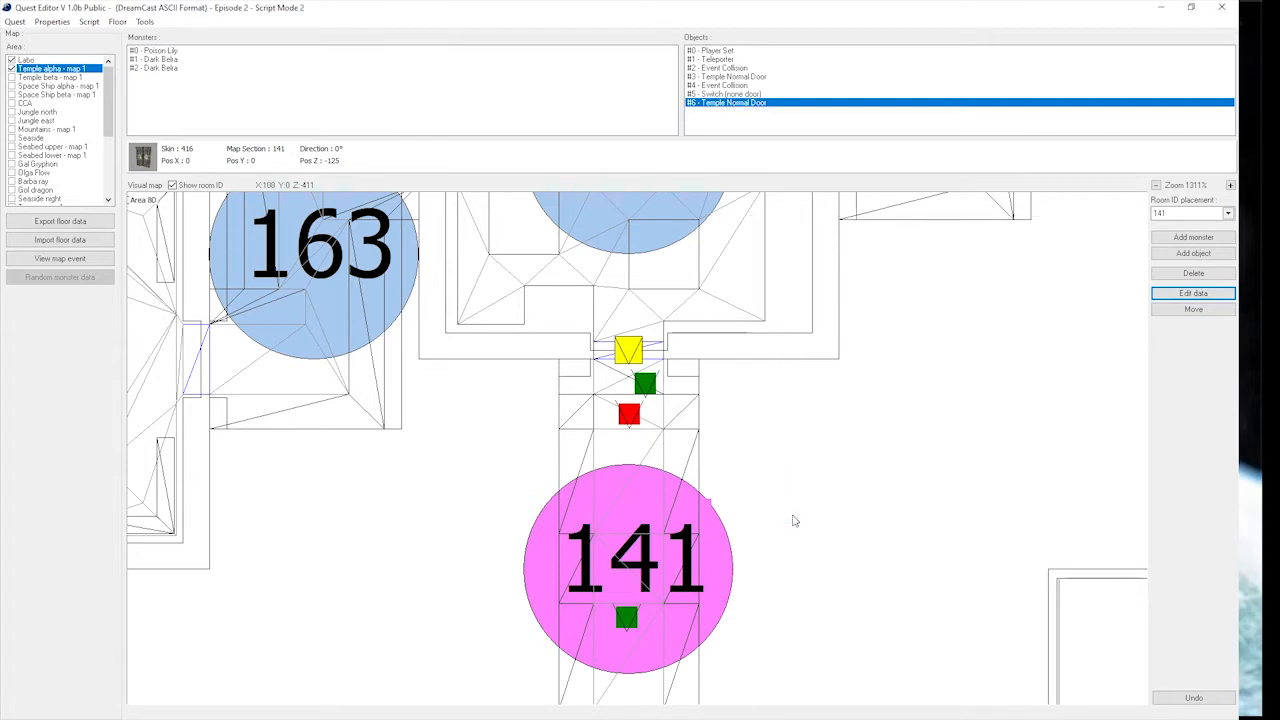
# Check the appear flag and Switch ID of the switch beside the north door, leaving its data unedited.
pyautogui.click(645, 387)
pyautogui.doubleClick(645, 388)
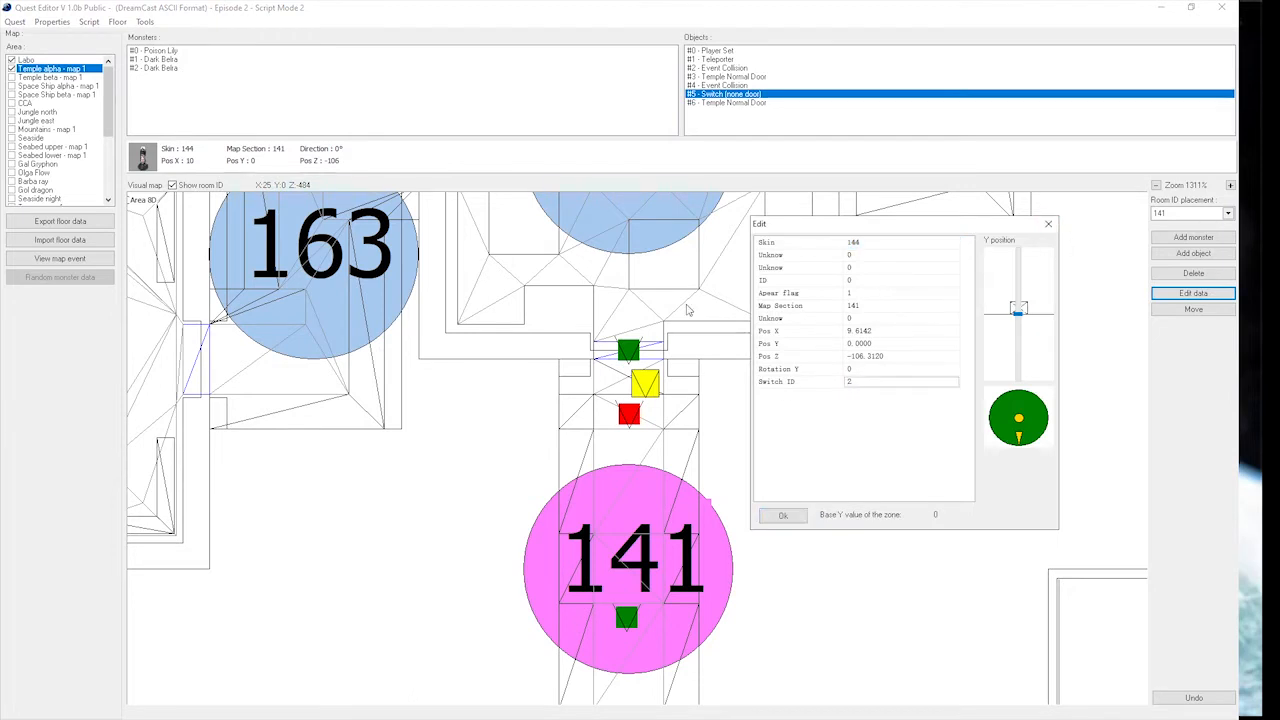
pyautogui.click(1047, 227)
# Move the event collision to the centre of corridor 141, at about X 0, Z 1.
pyautogui.scroll(-3, 693, 411)
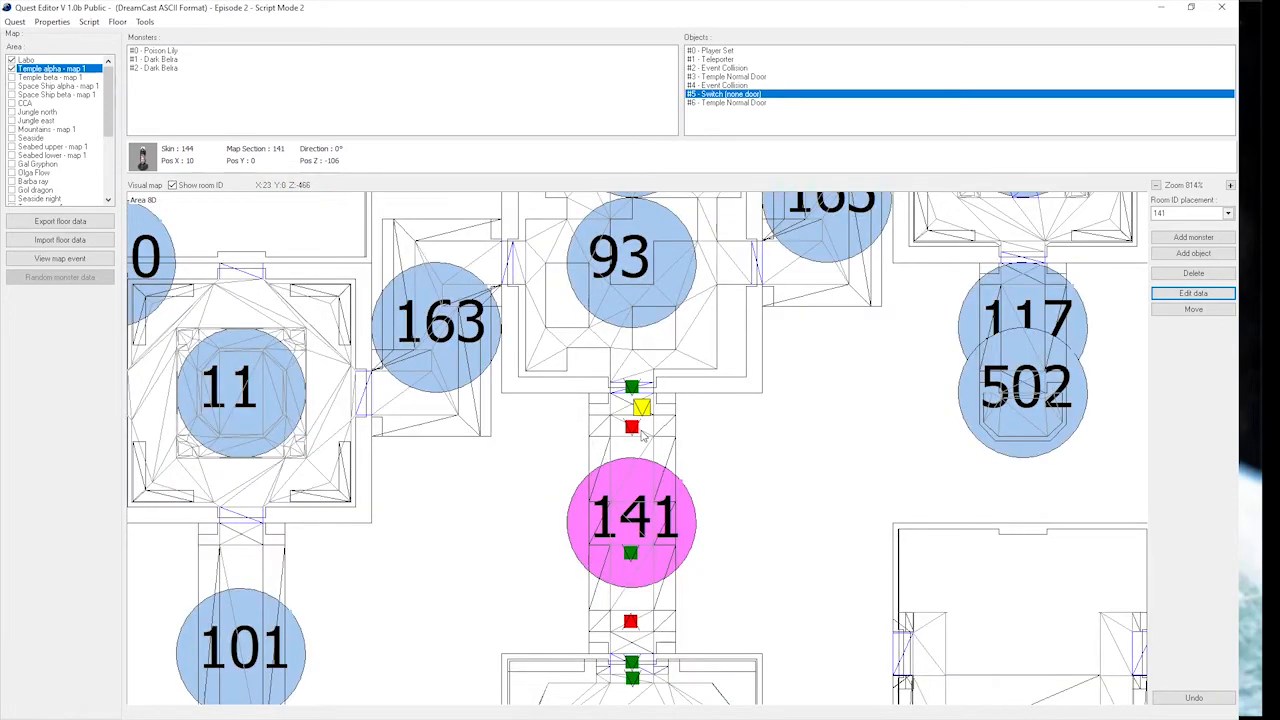
pyautogui.scroll(-1, 661, 588)
pyautogui.scroll(2, 652, 590)
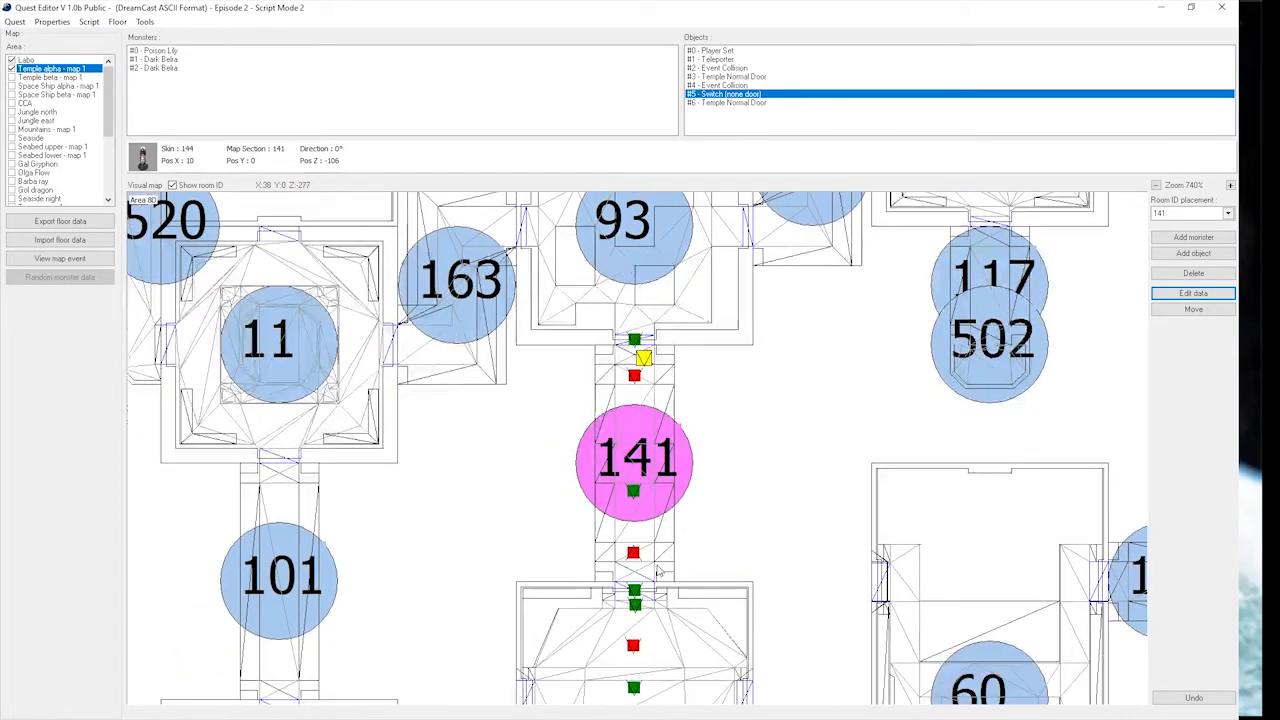
pyautogui.click(633, 500)
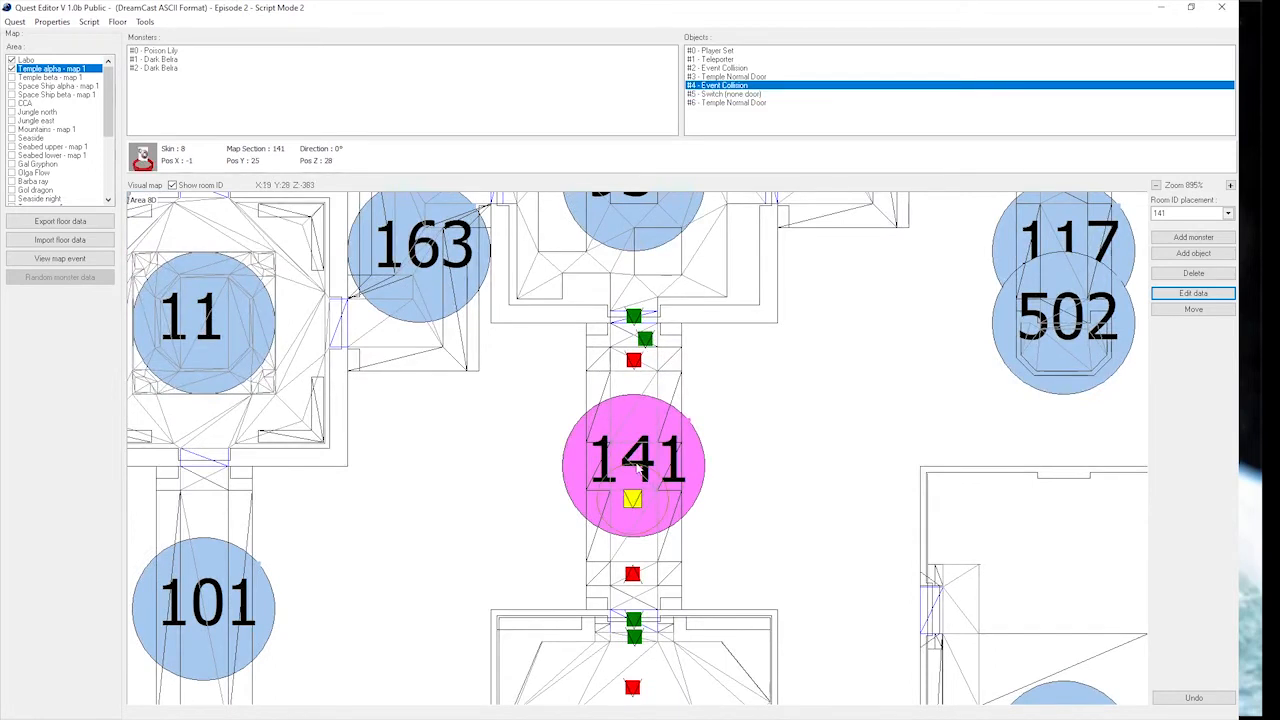
pyautogui.click(1193, 310)
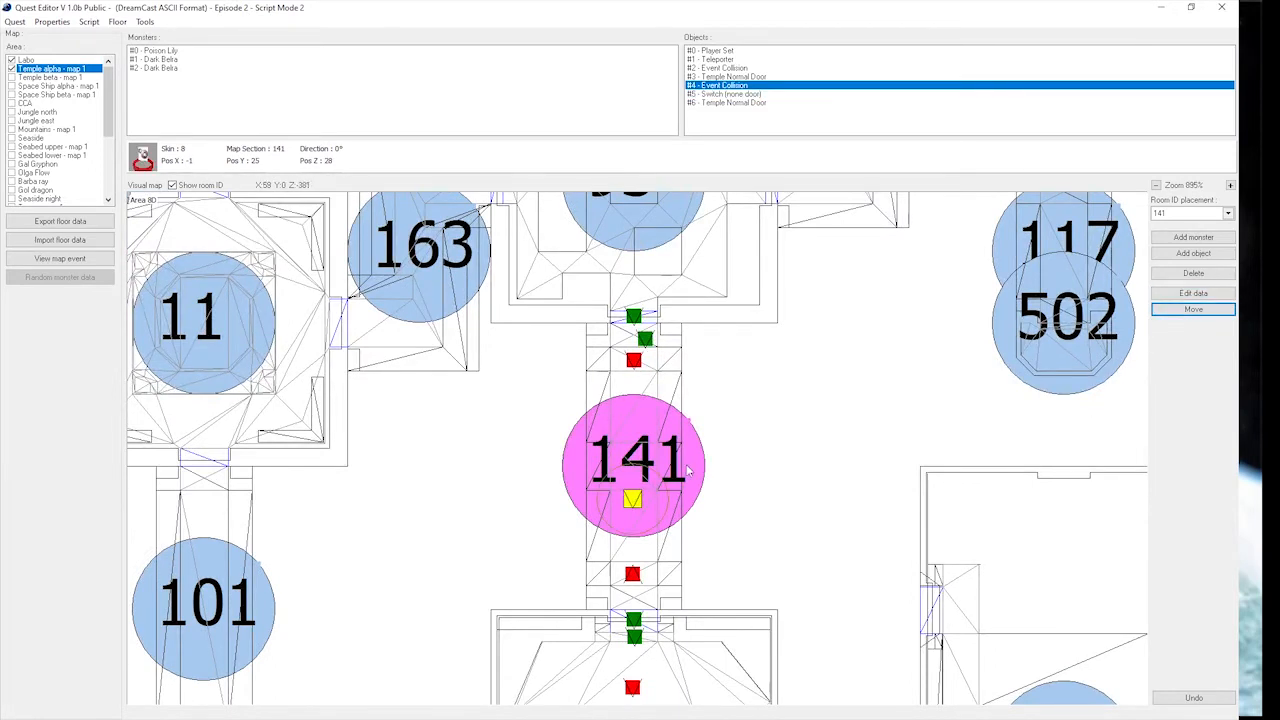
pyautogui.click(635, 472)
# Open the Temple alpha floor in the 3D view and look around from the map origin.
pyautogui.click(145, 21)
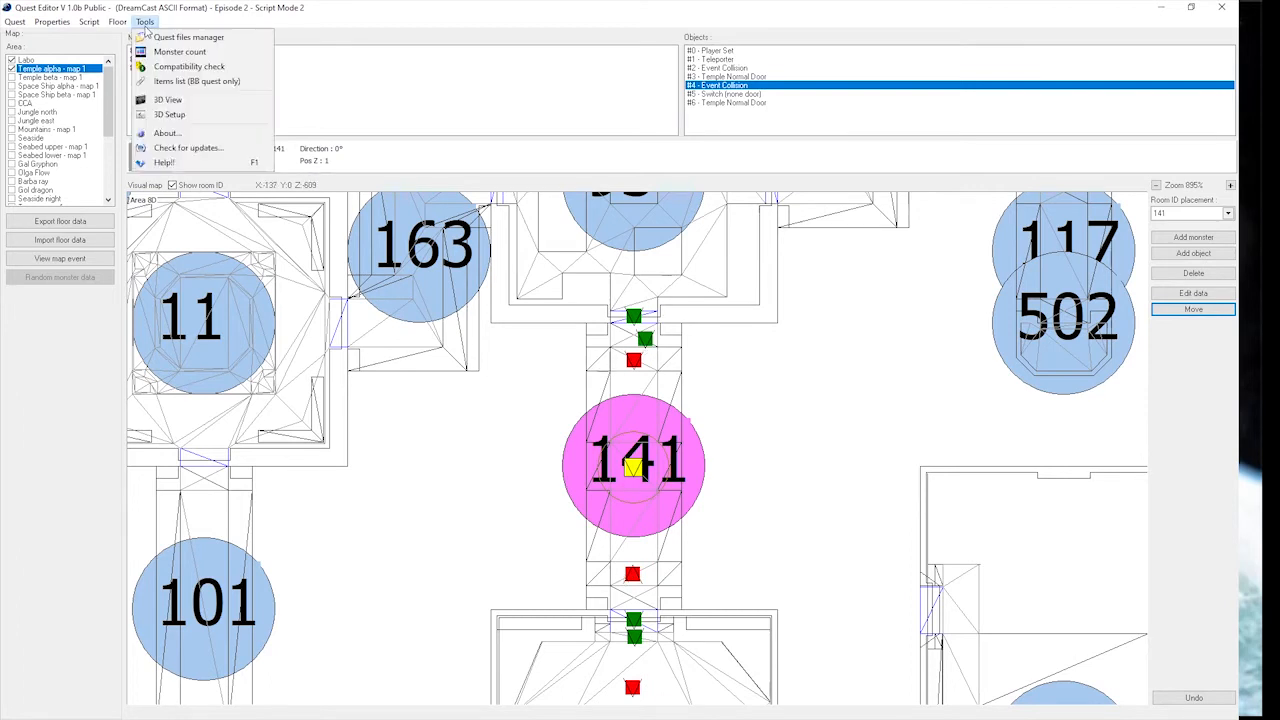
pyautogui.click(189, 104)
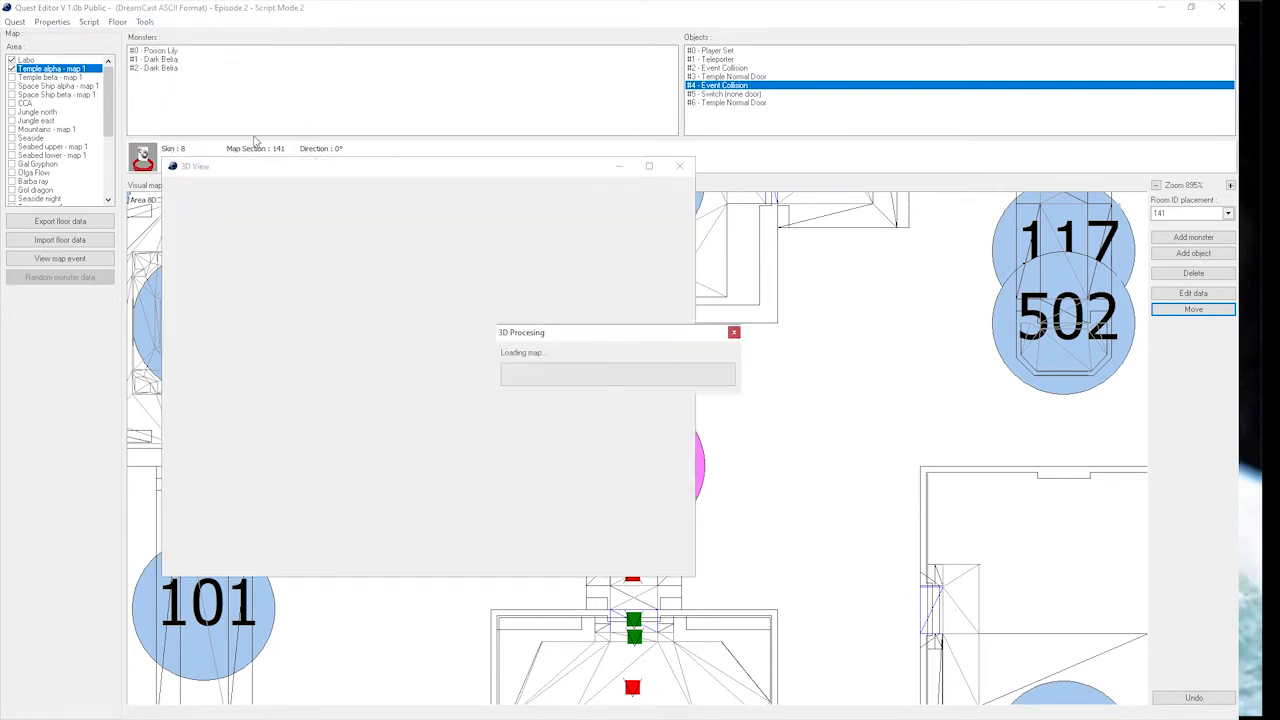
pyautogui.moveTo(471, 167); pyautogui.dragTo(1015, 181)
pyautogui.moveTo(1040, 340); pyautogui.dragTo(926, 333)
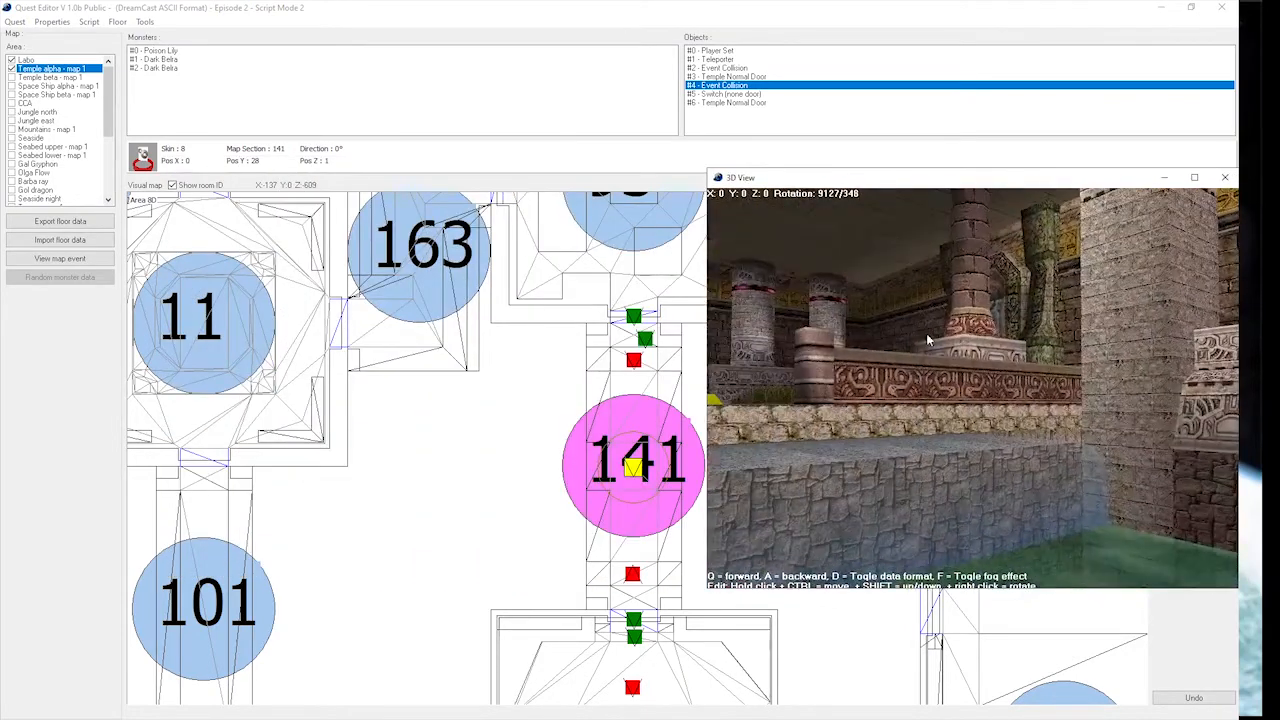
# Reopen the 3D view at the corridor 141 switch and examine the event collision and its surroundings.
pyautogui.click(645, 340)
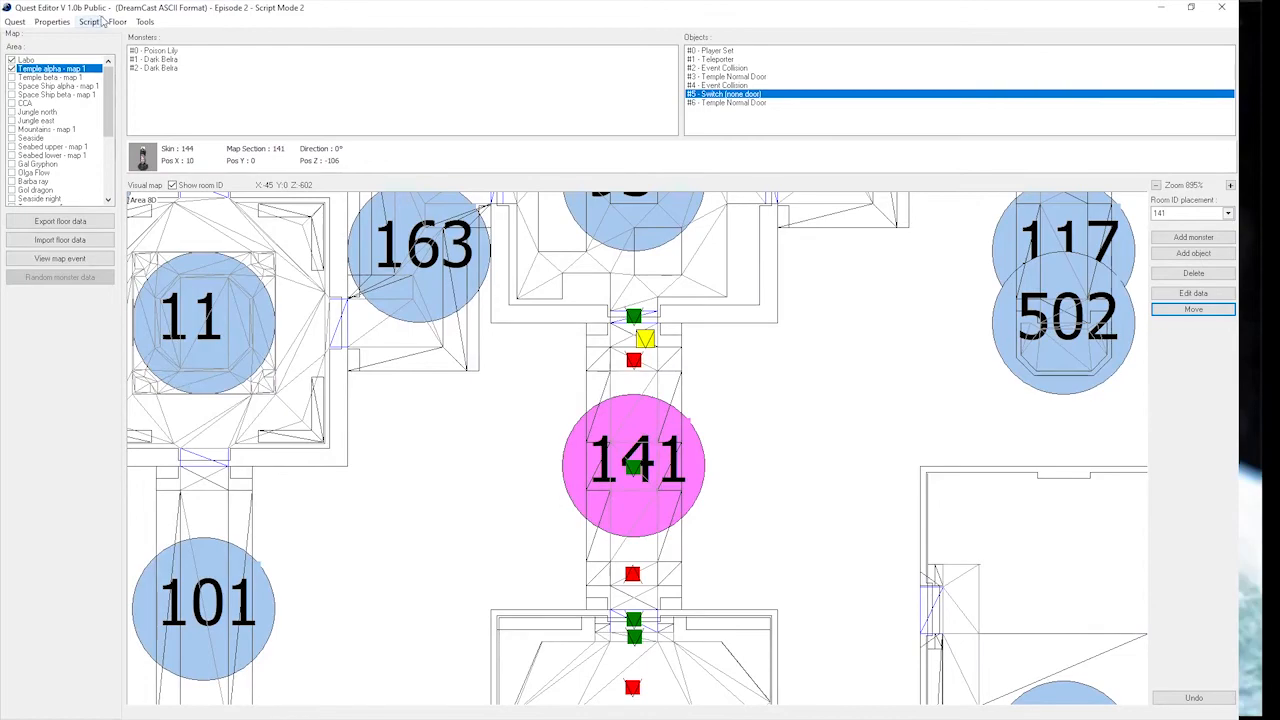
pyautogui.click(100, 21)
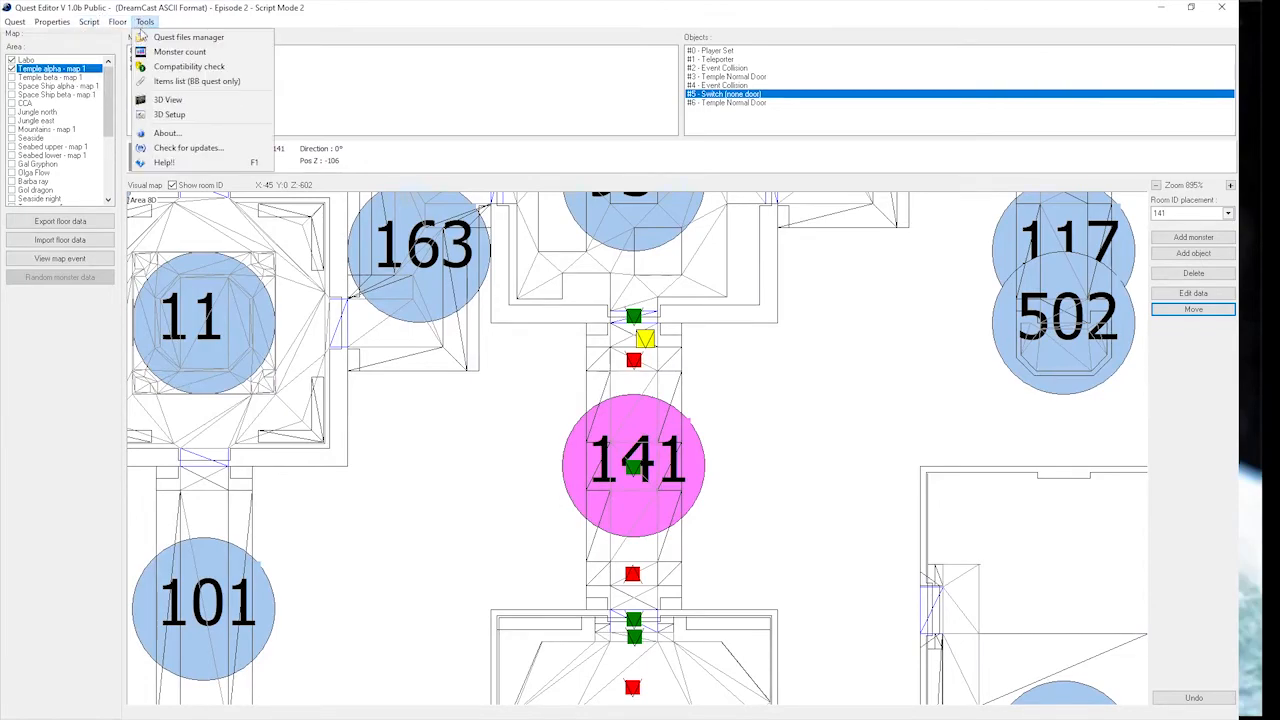
pyautogui.click(176, 104)
pyautogui.moveTo(1000, 394); pyautogui.dragTo(637, 380)
pyautogui.press('q')
pyautogui.press('q')
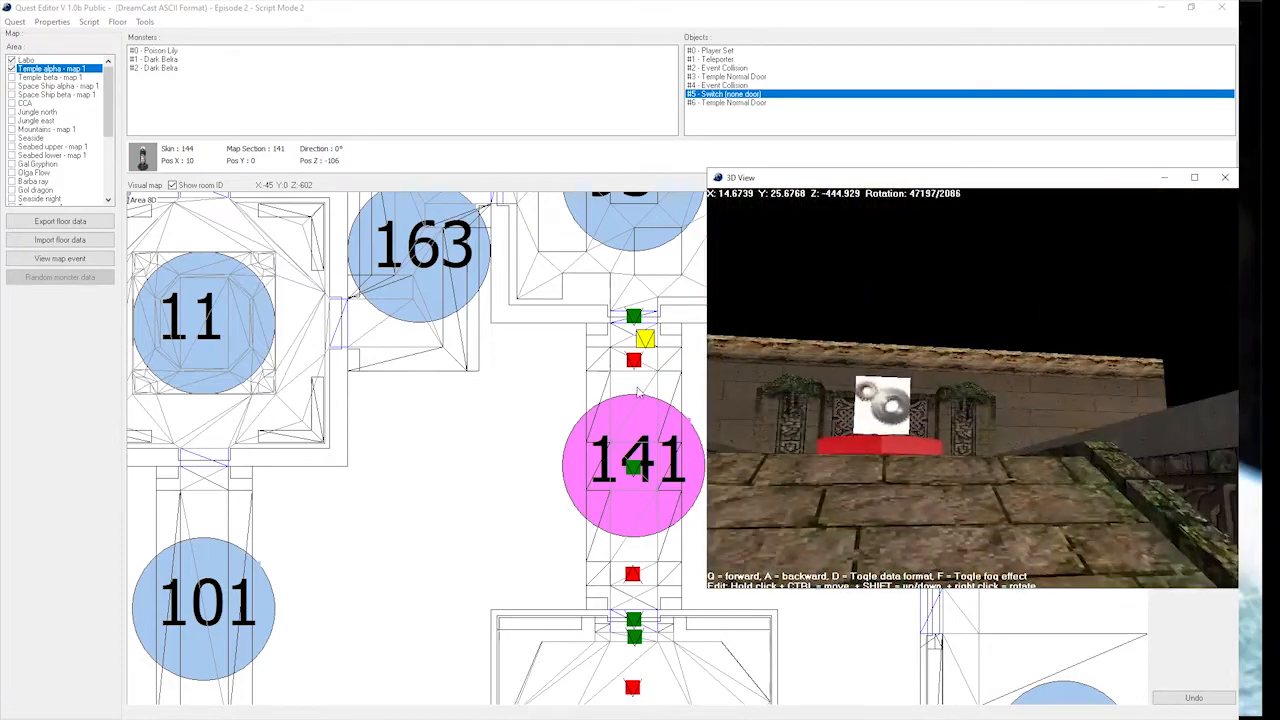
pyautogui.press('q')
pyautogui.press('q')
pyautogui.moveTo(813, 437); pyautogui.dragTo(940, 511)
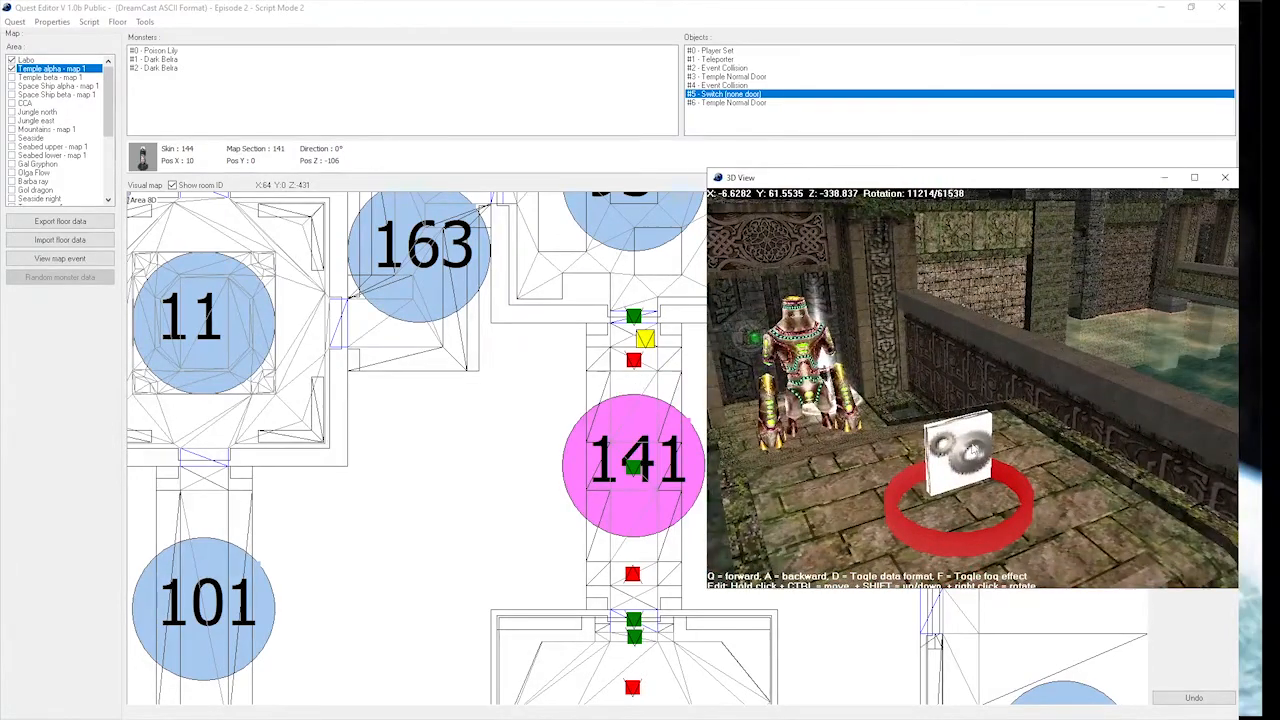
# Examine the Dark Belra, the switch and the north door of corridor 141 in the 3D view.
pyautogui.click(972, 438)
pyautogui.moveTo(982, 405); pyautogui.dragTo(992, 396)
pyautogui.press('q')
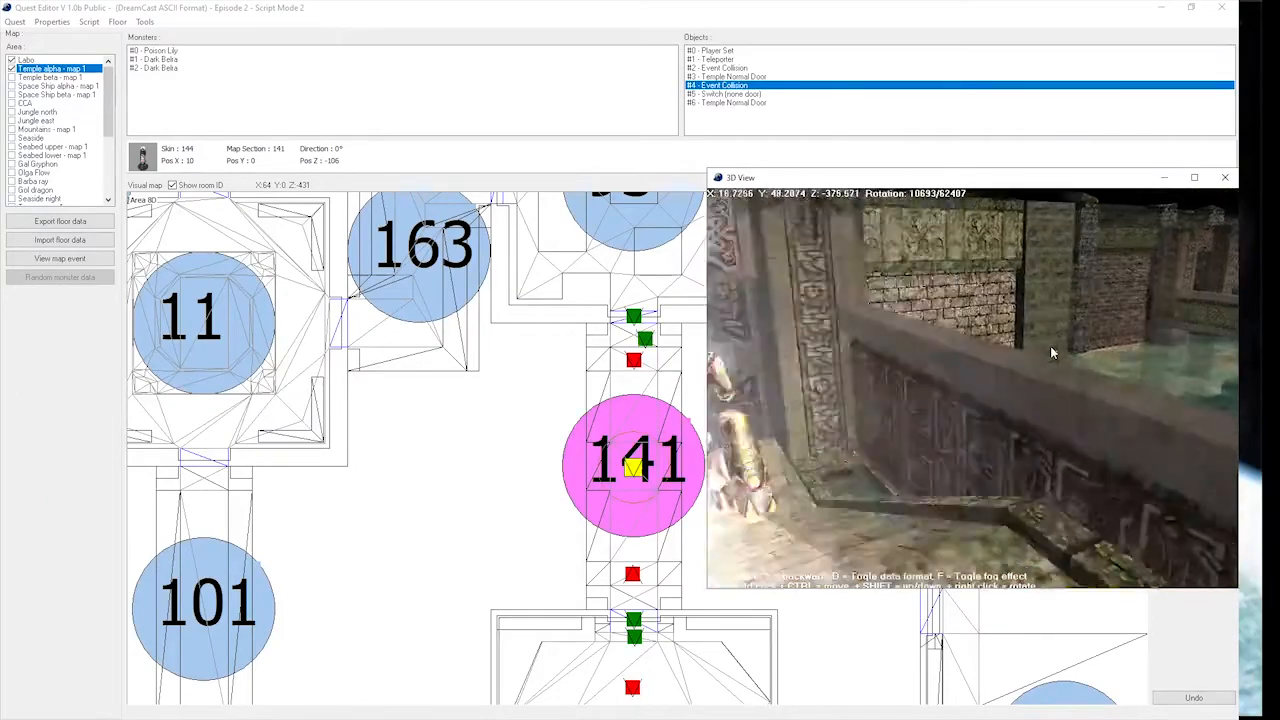
pyautogui.moveTo(1051, 351); pyautogui.dragTo(985, 360)
pyautogui.moveTo(978, 410); pyautogui.dragTo(649, 381)
pyautogui.moveTo(1050, 400)
pyautogui.mouseDown()
pyautogui.moveTo(762, 399)
pyautogui.moveTo(999, 417)
pyautogui.moveTo(1082, 404)
pyautogui.moveTo(997, 409)
pyautogui.moveTo(1031, 417)
pyautogui.moveTo(1111, 374)
pyautogui.mouseUp()
pyautogui.press('q')
pyautogui.press('q')
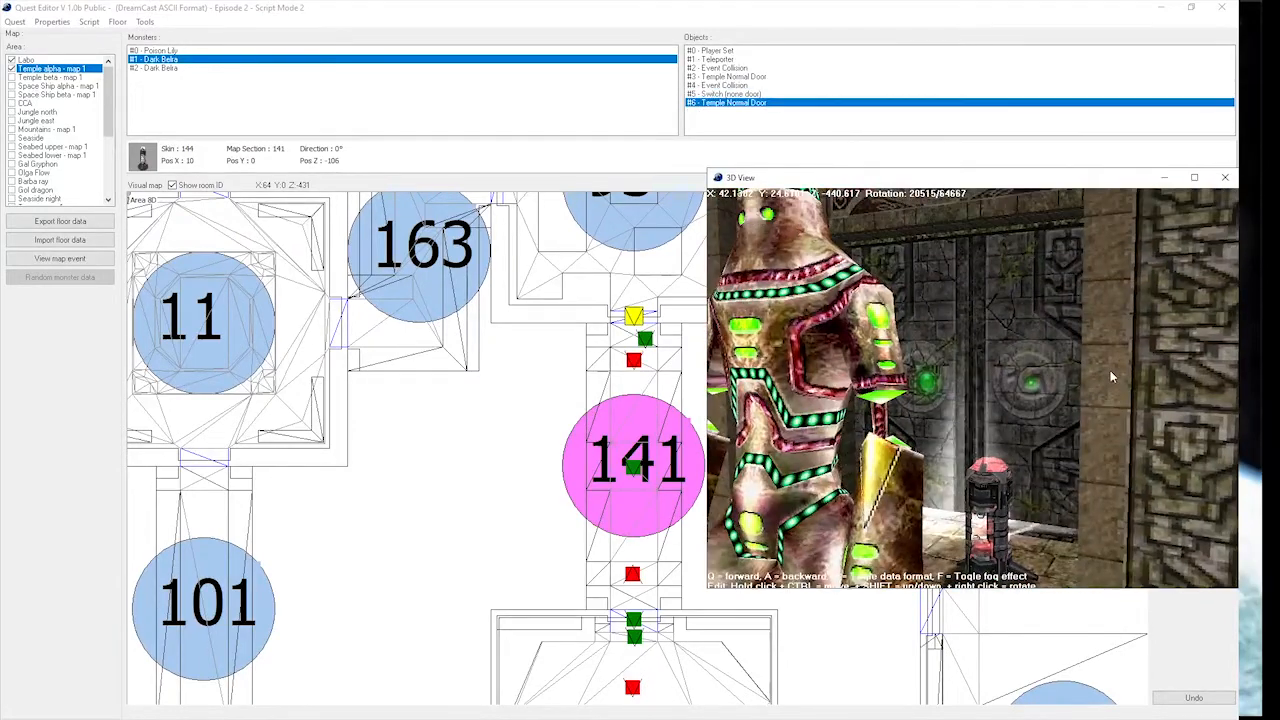
pyautogui.moveTo(1111, 374); pyautogui.dragTo(955, 387)
pyautogui.press('q')
pyautogui.press('q')
pyautogui.press('q')
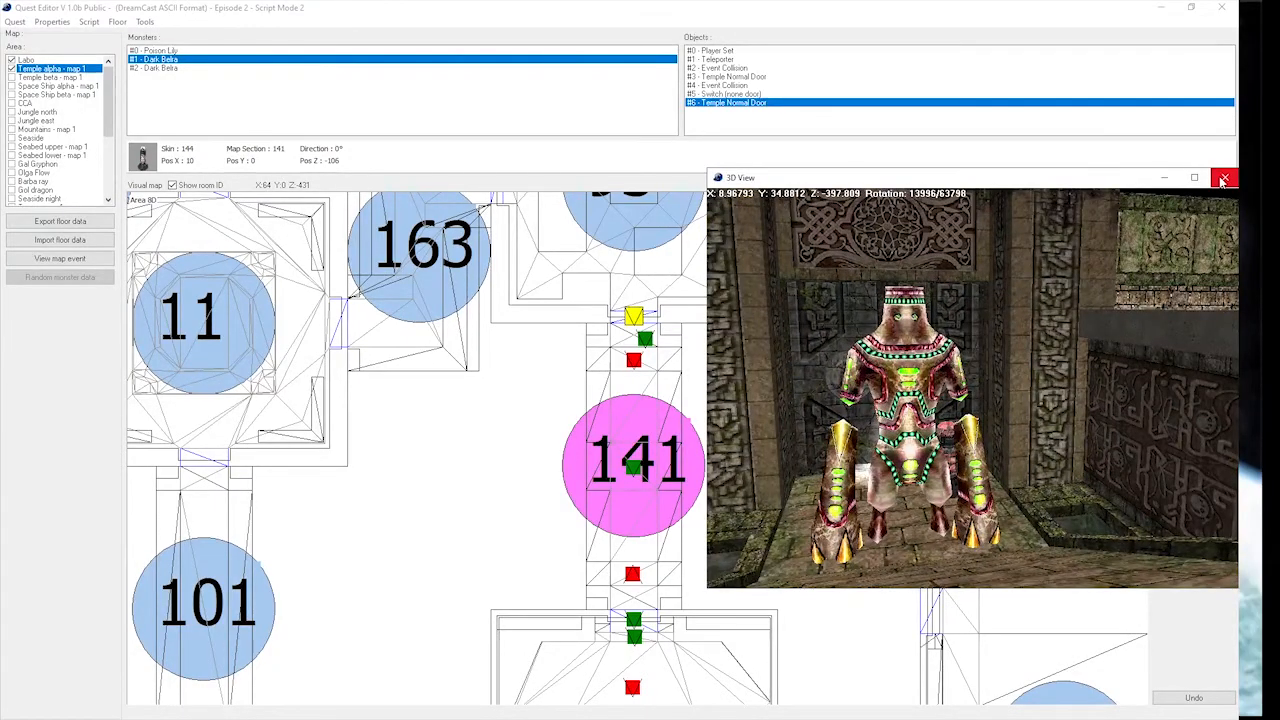
pyautogui.moveTo(1030, 341); pyautogui.dragTo(899, 363)
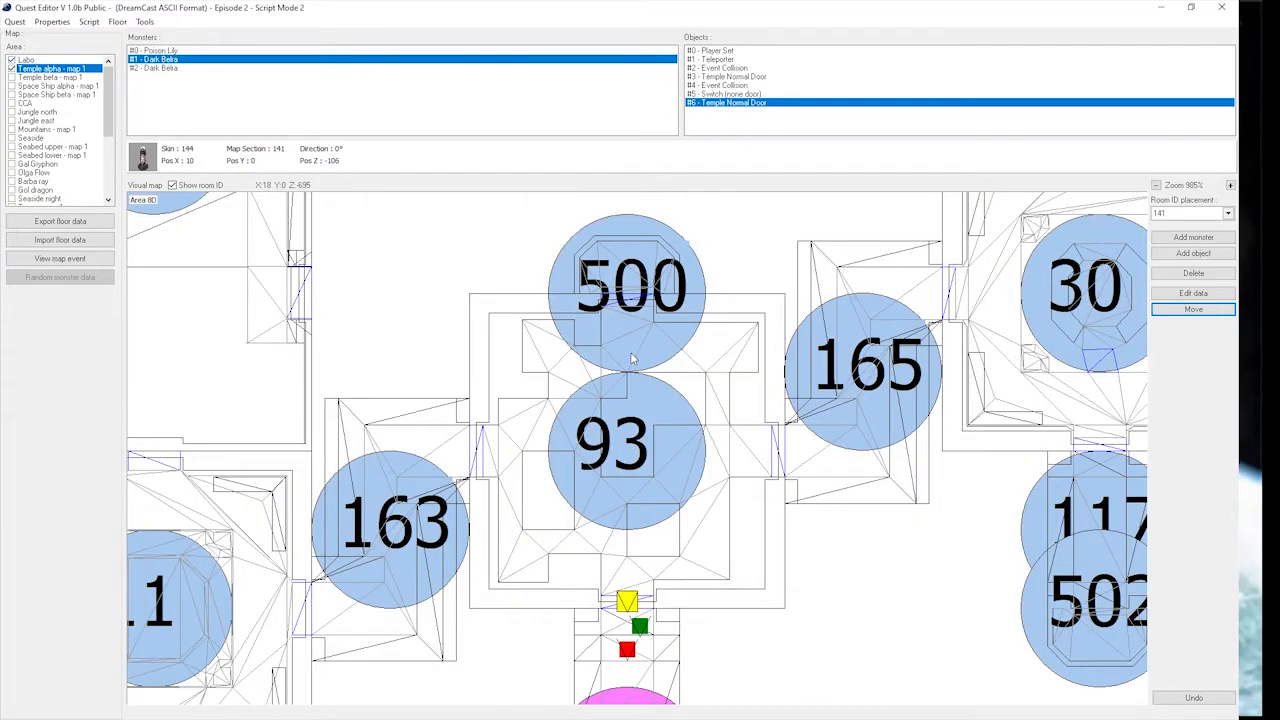
# Add a 4 switch temple door object to the Temple alpha floor.
pyautogui.click(1187, 257)
pyautogui.click(732, 345)
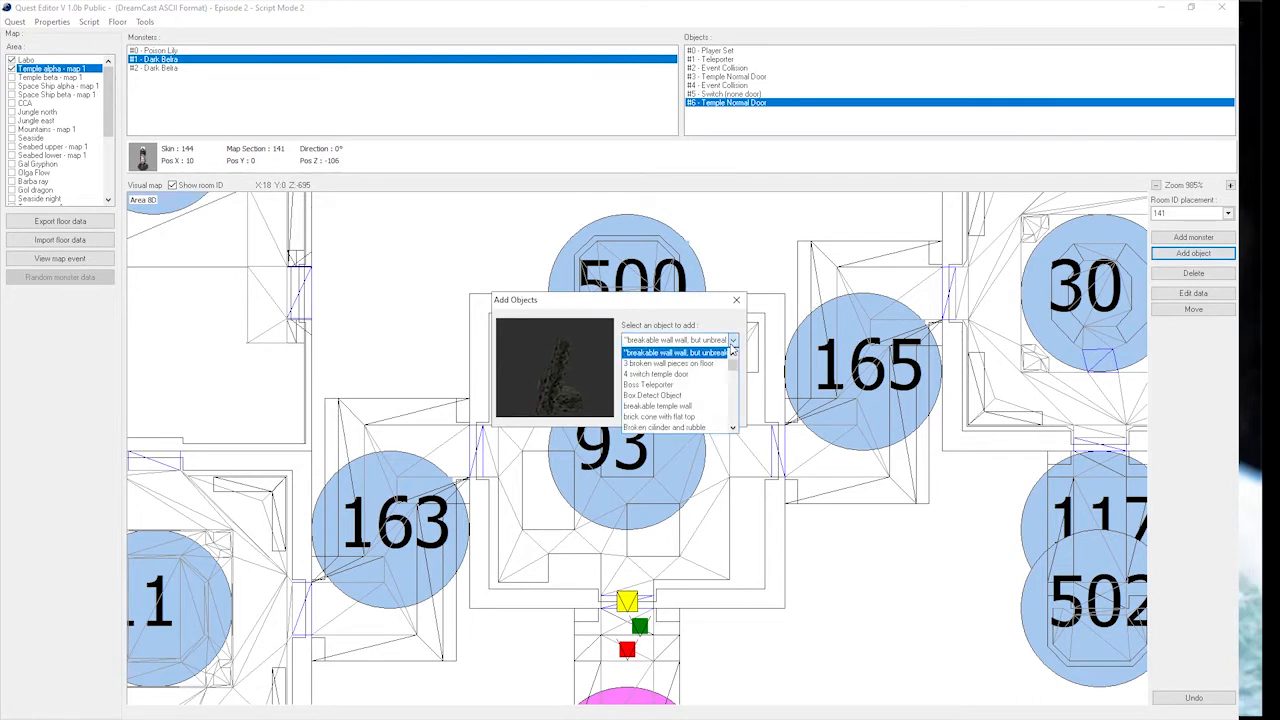
pyautogui.click(688, 378)
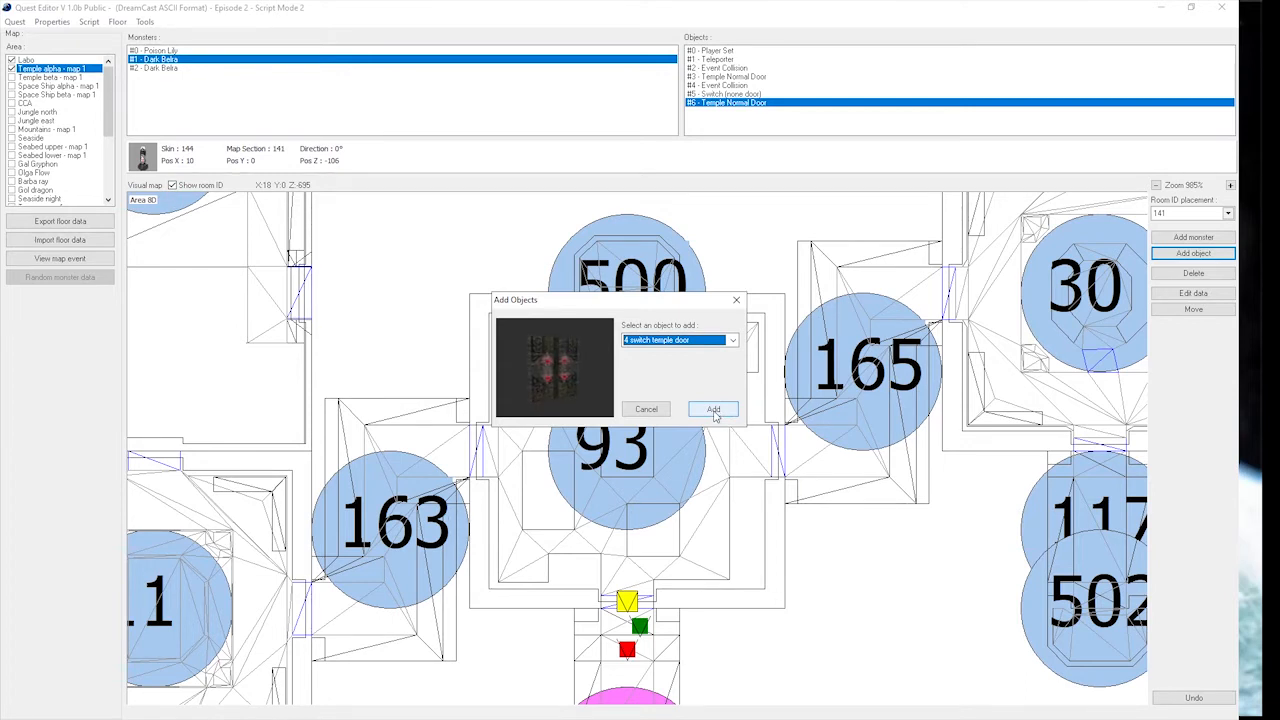
pyautogui.click(714, 411)
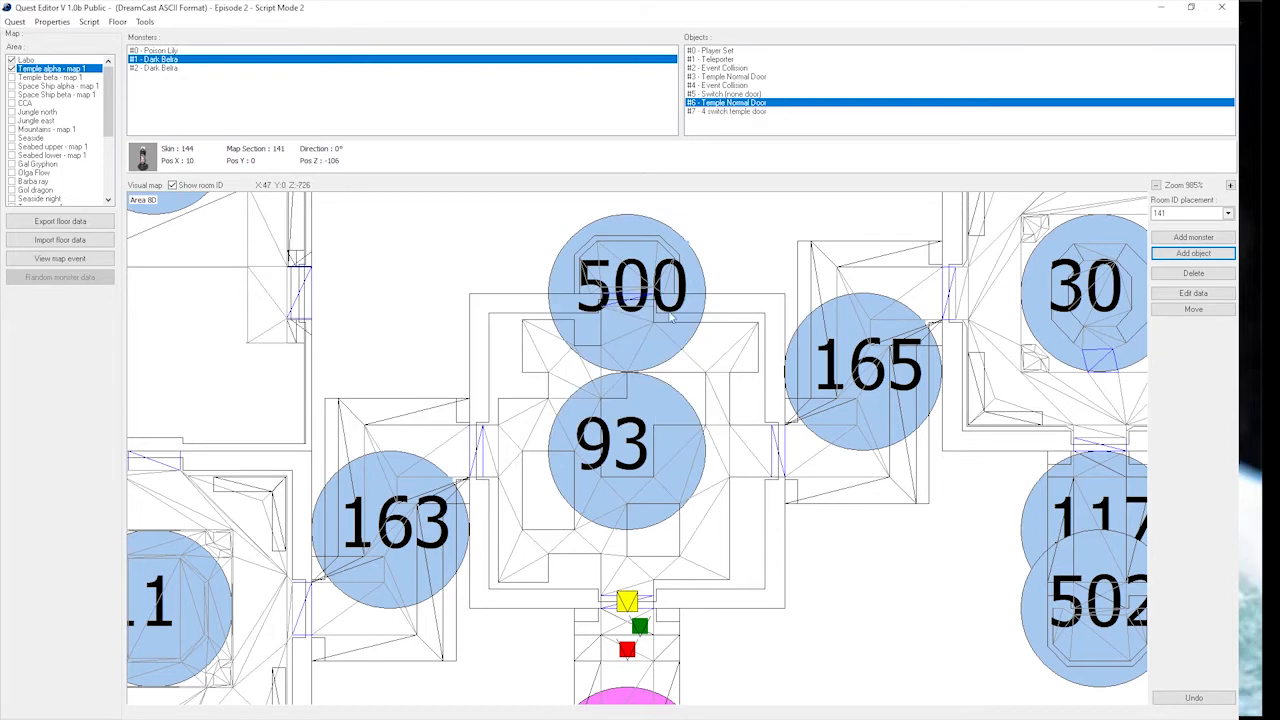
# Set the placement room to 93 and move the 4 switch temple door to its north doorway, at about X 0, Z -113.
pyautogui.click(1199, 214)
pyautogui.scroll(5, 1190, 260)
pyautogui.scroll(1, 1187, 270)
pyautogui.click(1174, 281)
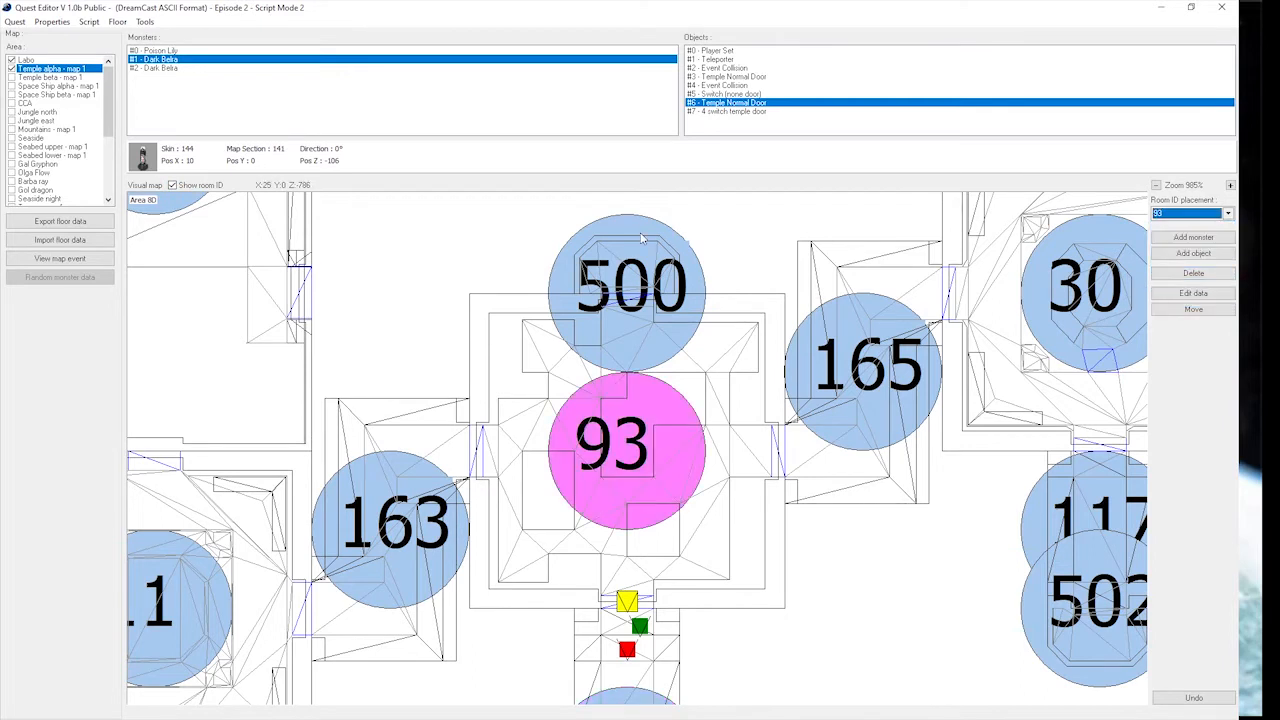
pyautogui.click(629, 308)
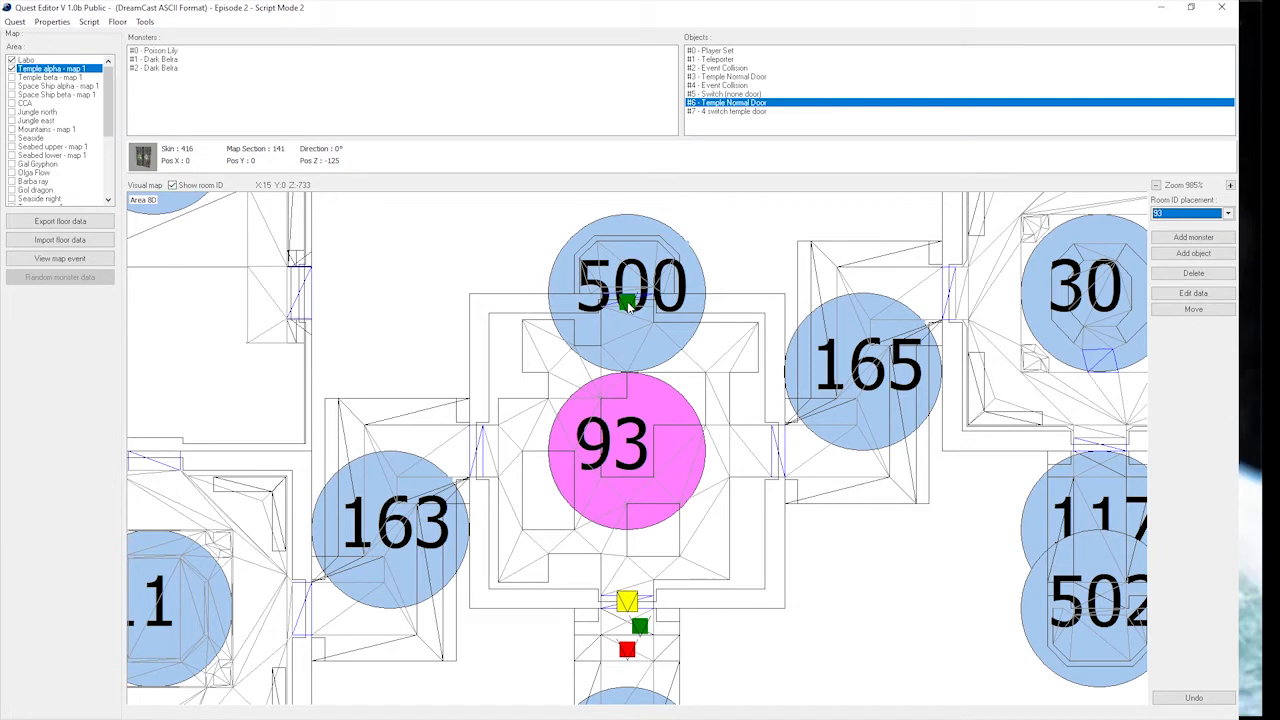
pyautogui.click(629, 306)
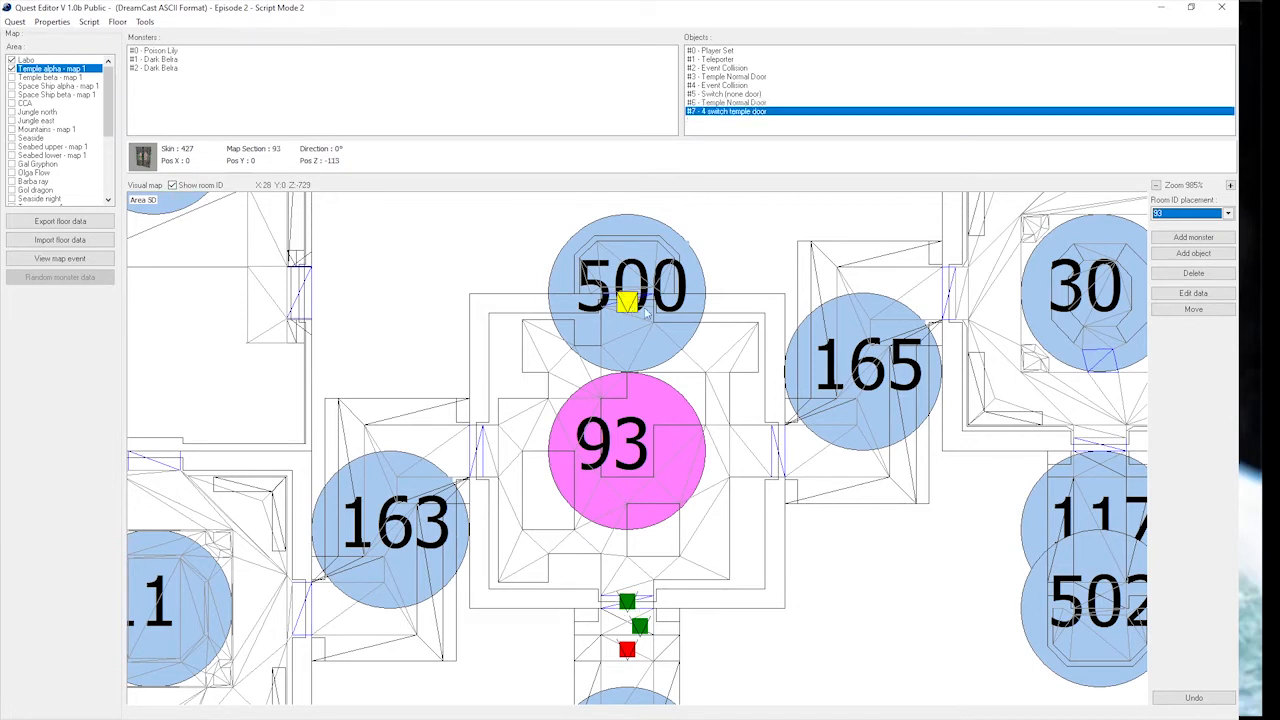
# Set the 4 switch temple door's Switch ID to 3 and its Switch Total to 2.
pyautogui.click(1186, 292)
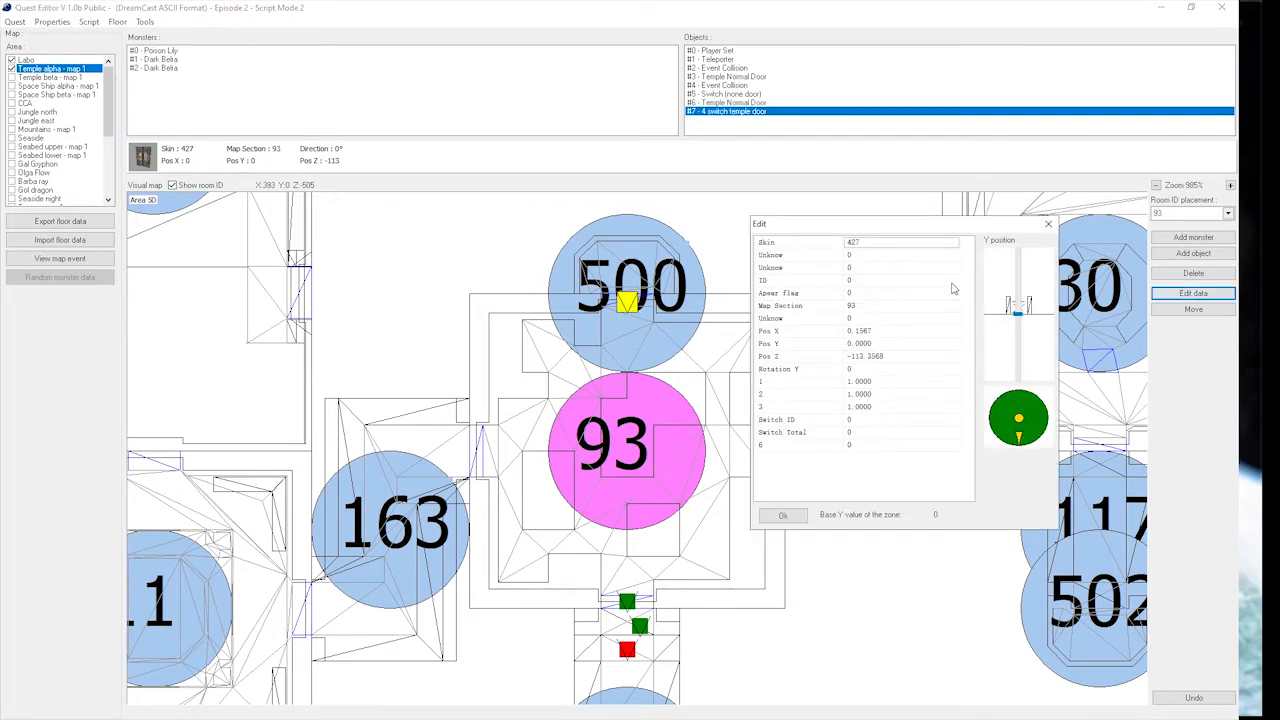
pyautogui.click(886, 420)
pyautogui.click(894, 435)
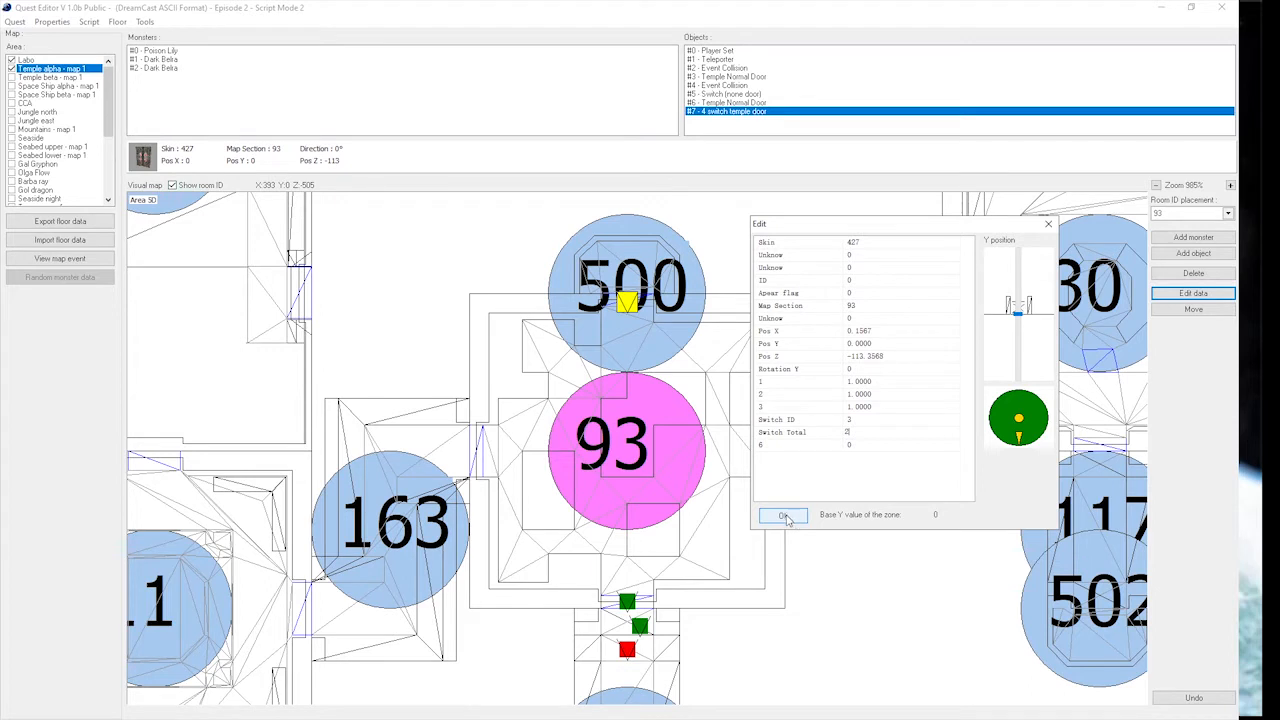
pyautogui.click(783, 516)
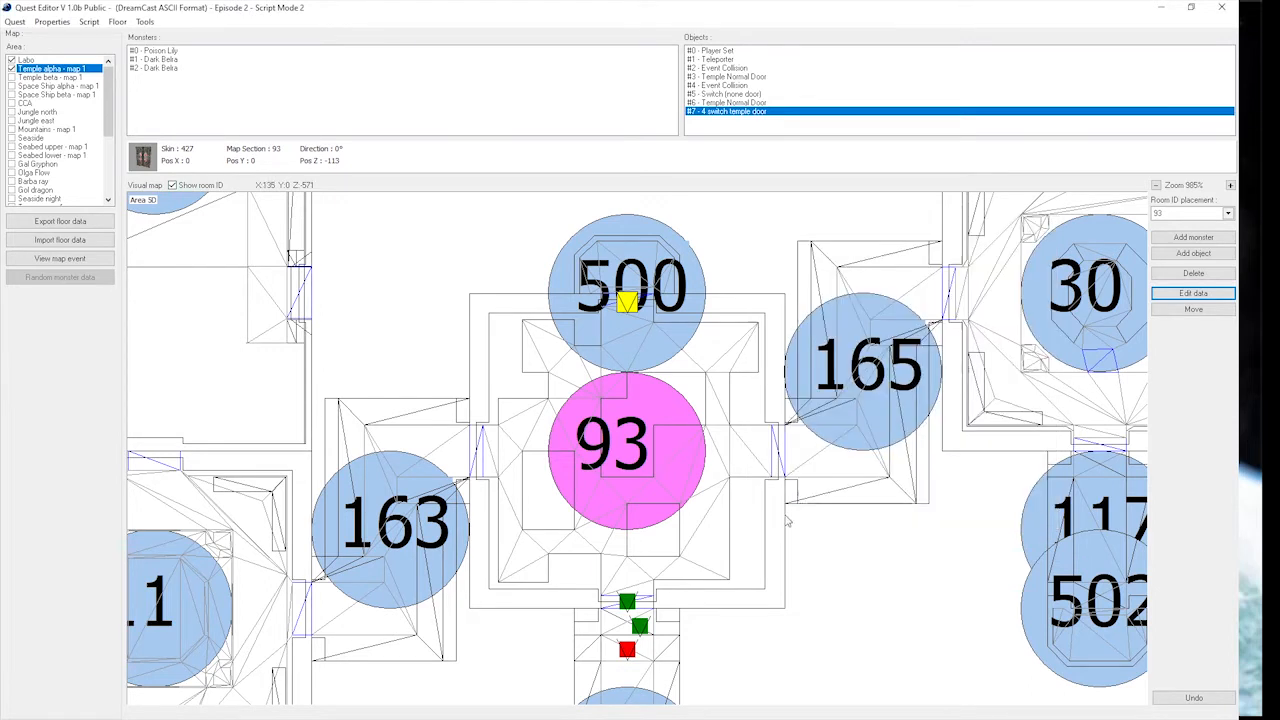
# Add a Floor Panel 1 to room 93 just south-west of the north door, at about X -9, Z -88.
pyautogui.click(1200, 256)
pyautogui.click(732, 340)
pyautogui.moveTo(734, 368)
pyautogui.mouseDown()
pyautogui.moveTo(737, 392)
pyautogui.moveTo(736, 379)
pyautogui.mouseUp()
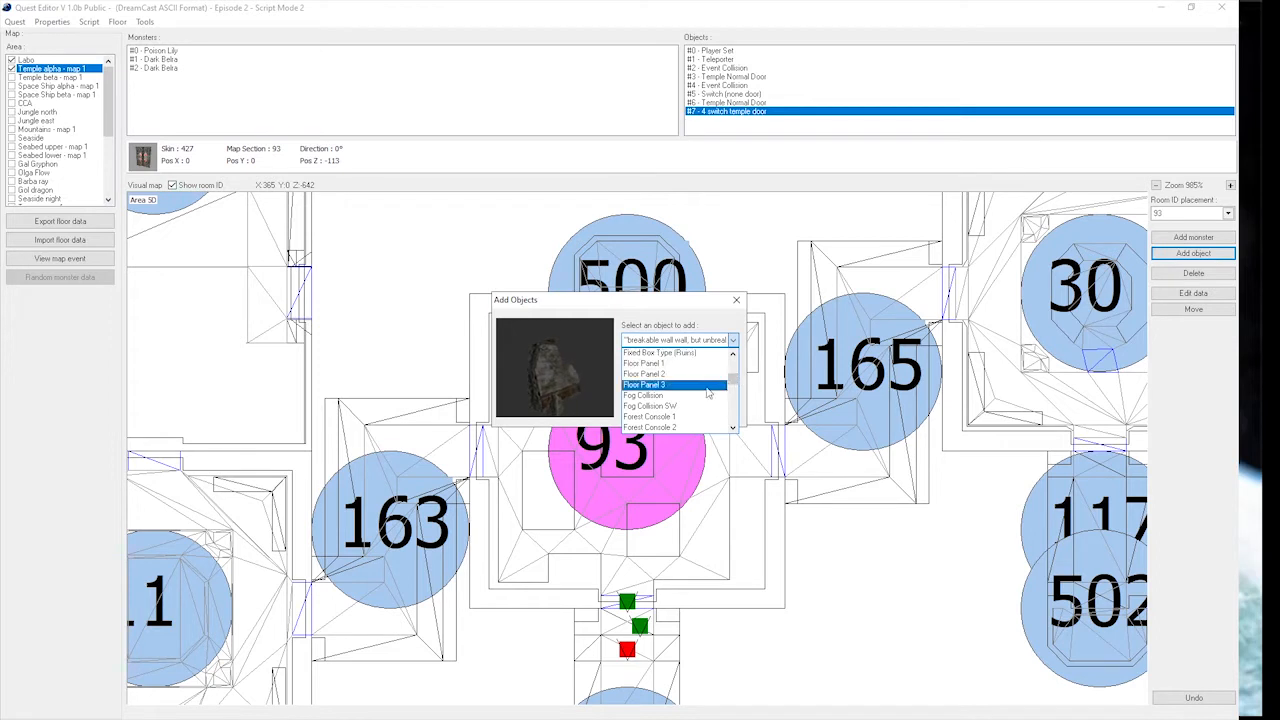
pyautogui.click(674, 374)
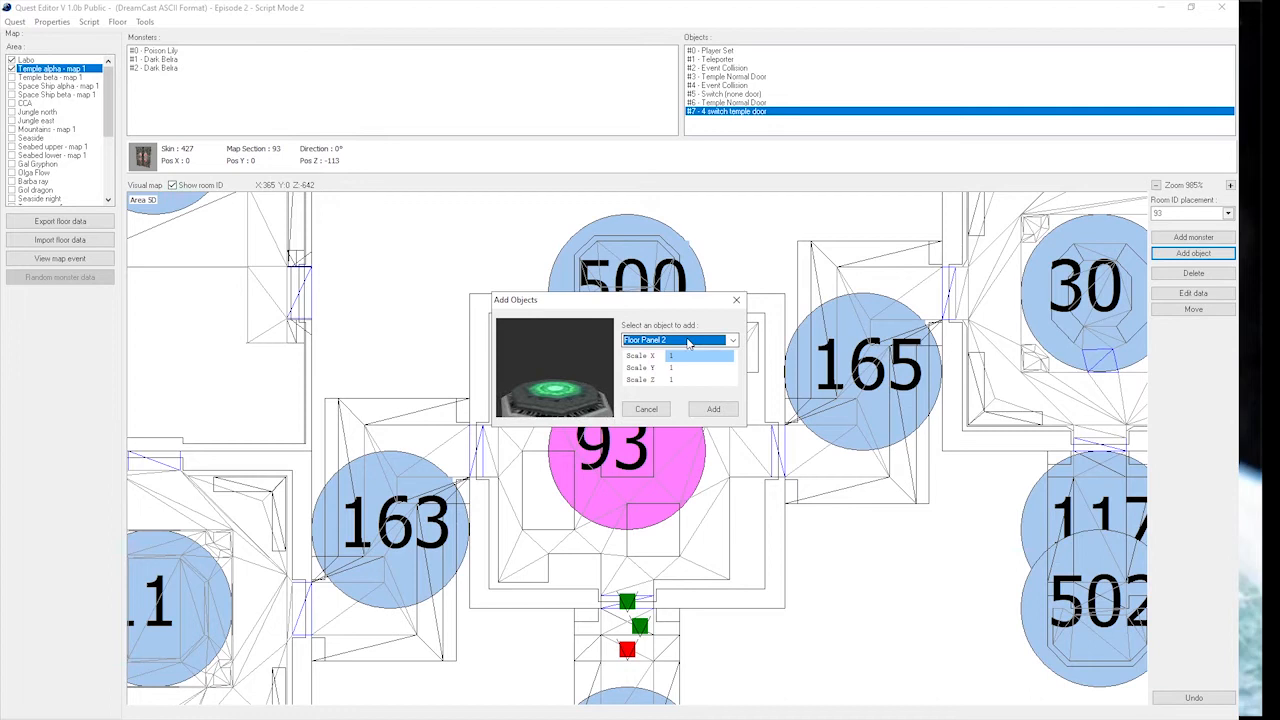
pyautogui.click(688, 341)
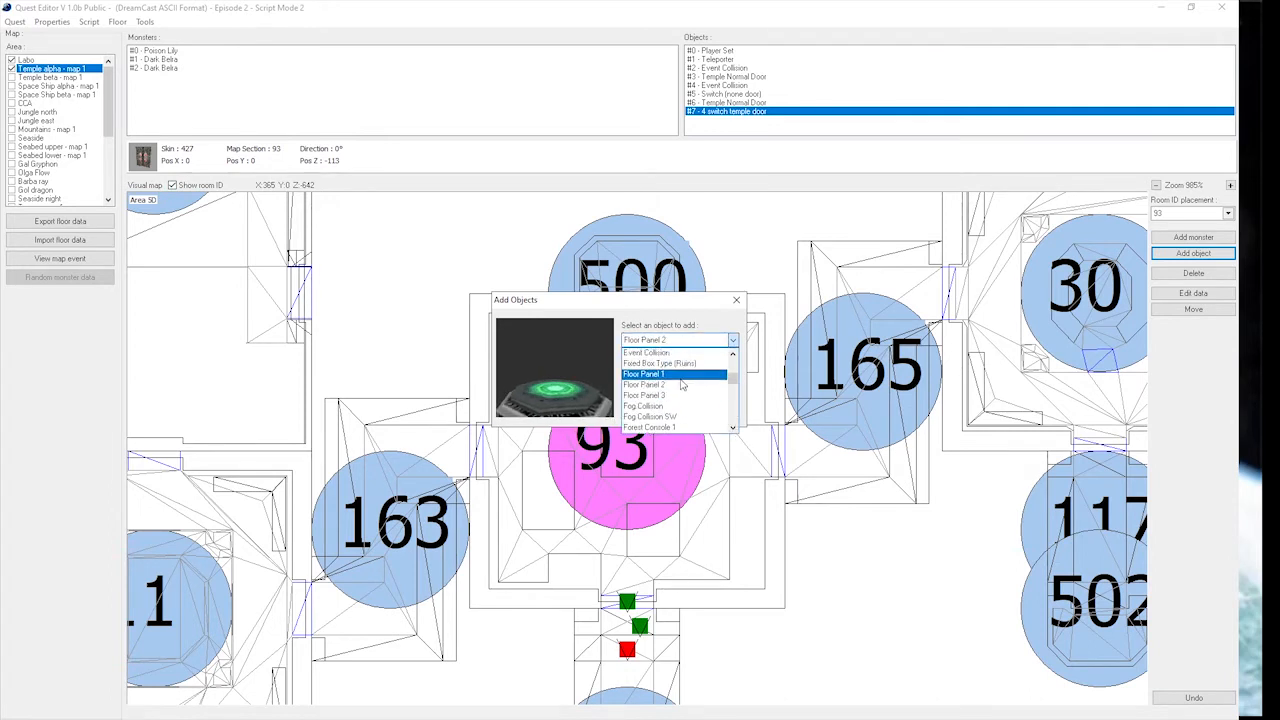
pyautogui.click(684, 375)
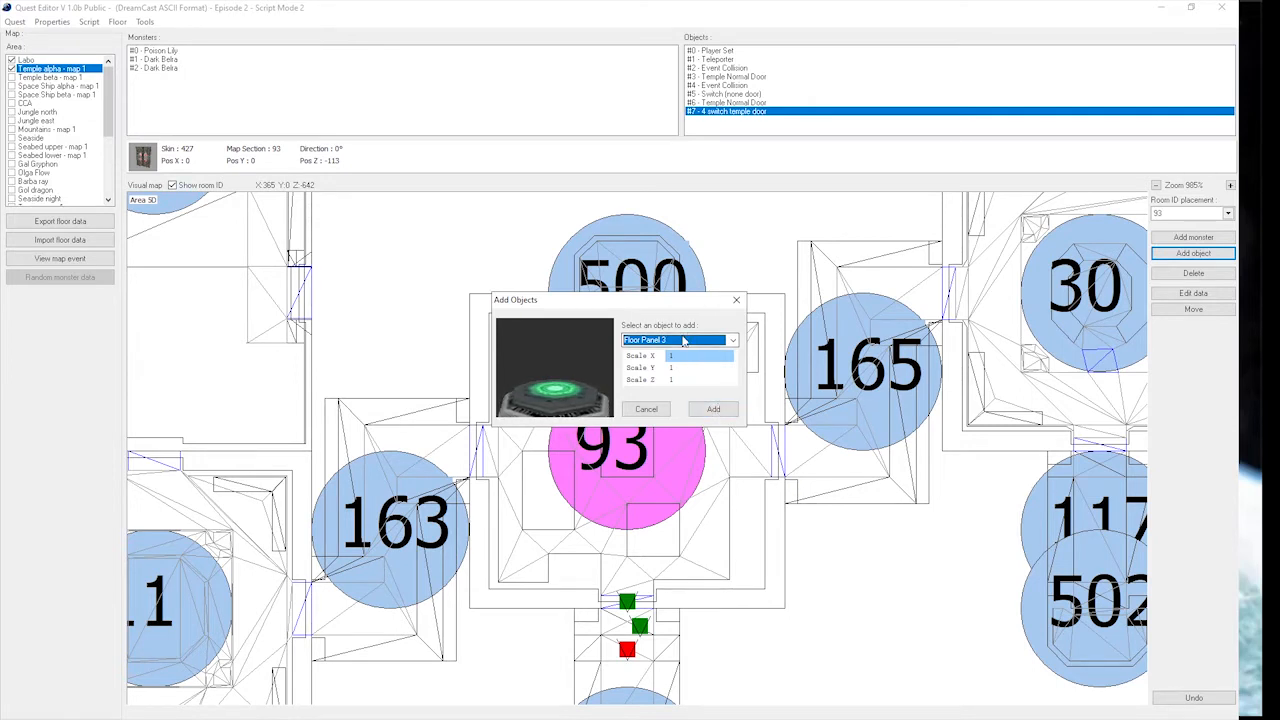
pyautogui.scroll(-2, 684, 342)
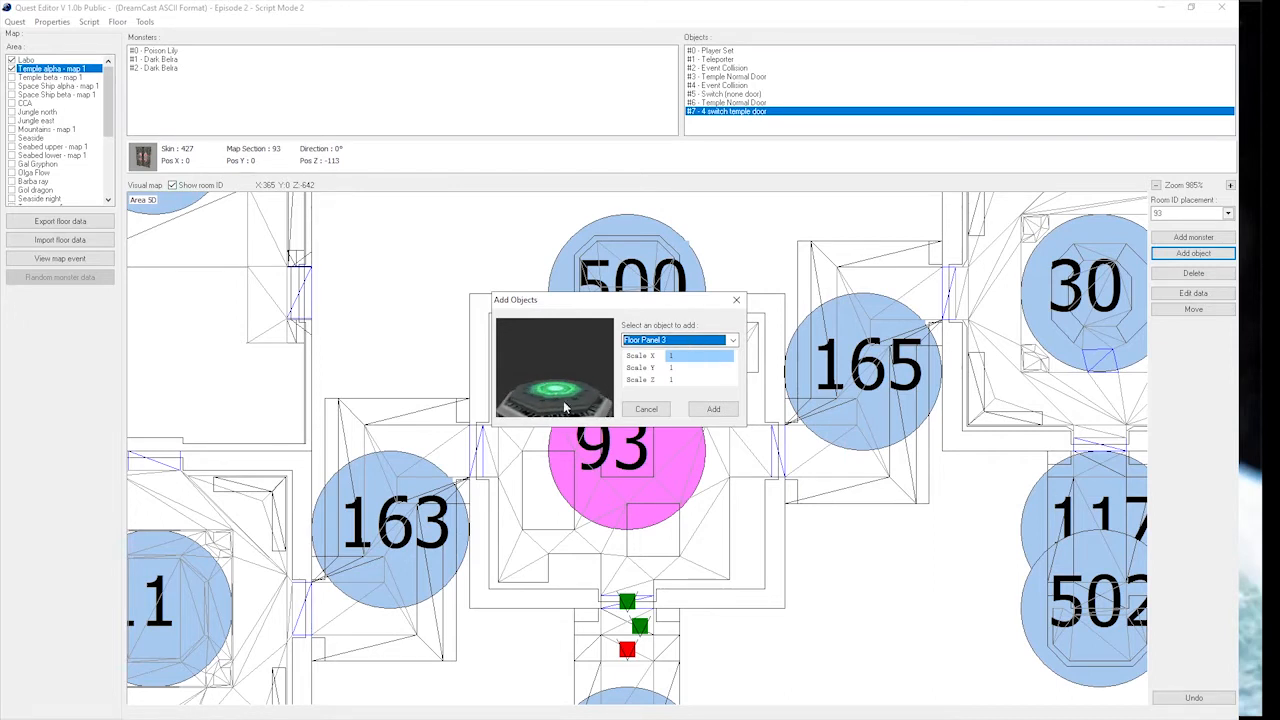
pyautogui.scroll(1, 674, 345)
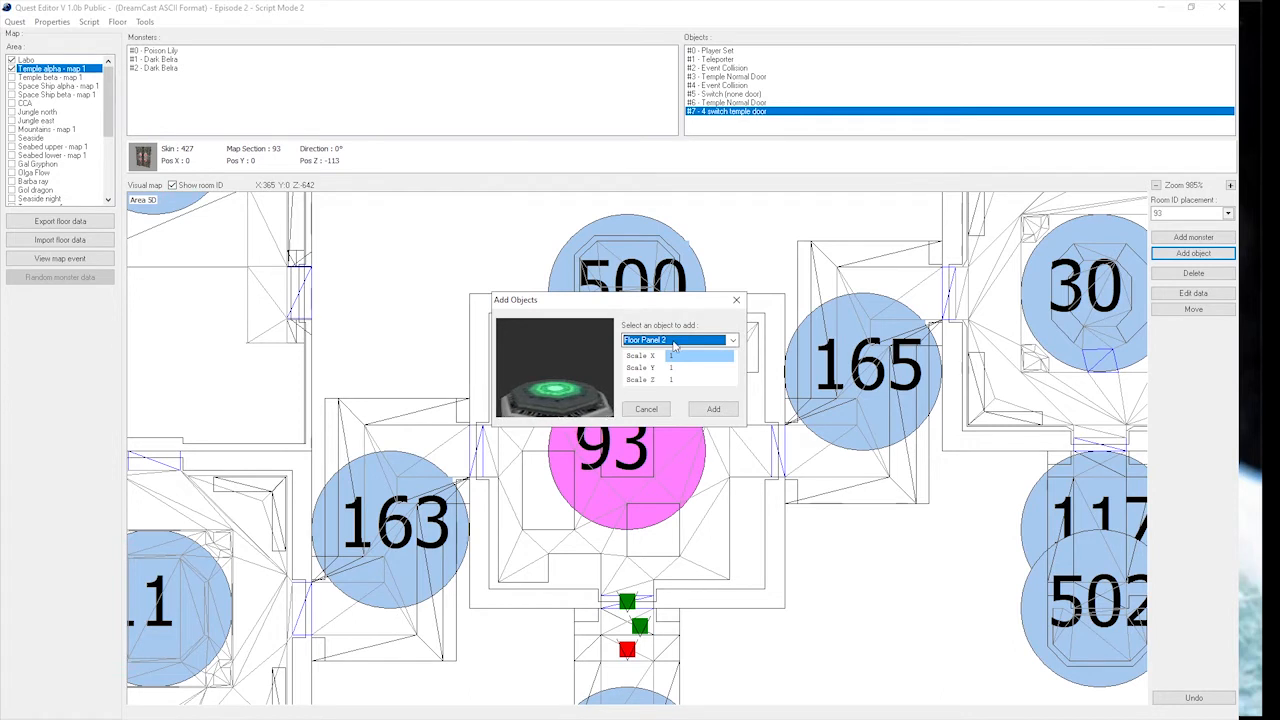
pyautogui.click(713, 410)
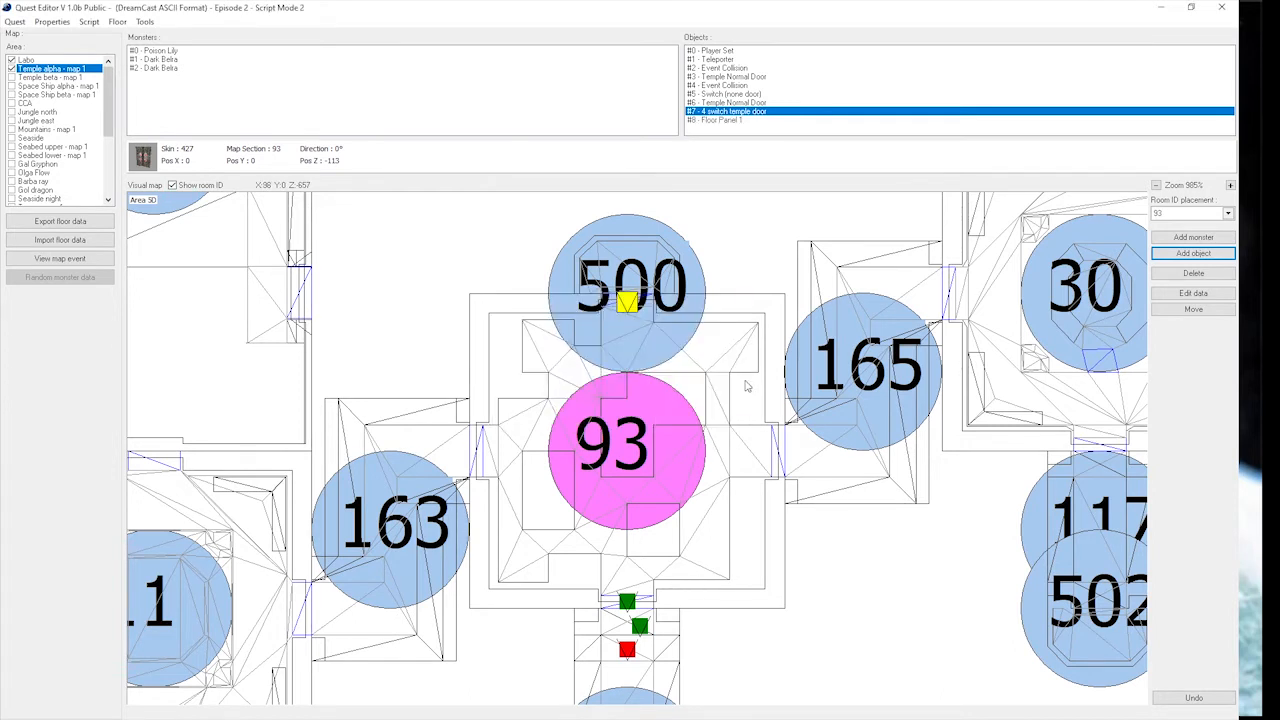
pyautogui.click(616, 342)
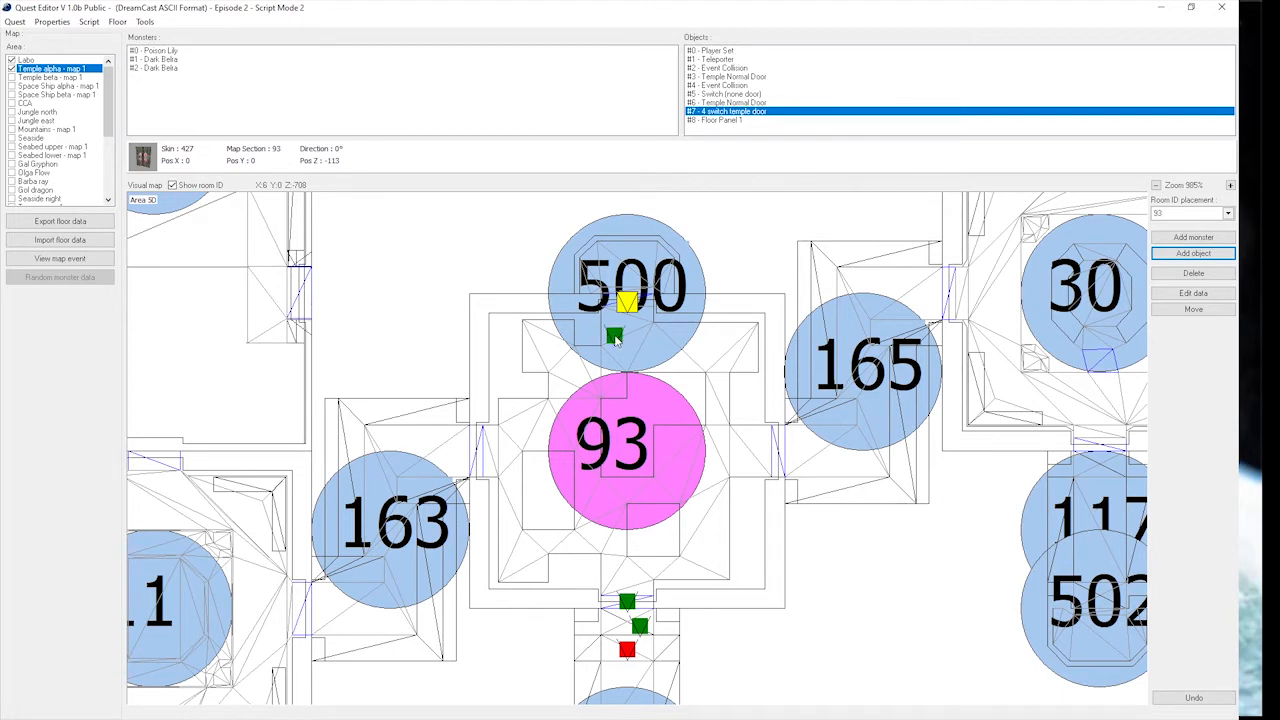
# Check the 4 switch temple door's data and set the western floor panel's Switch ID to 3.
pyautogui.click(1193, 292)
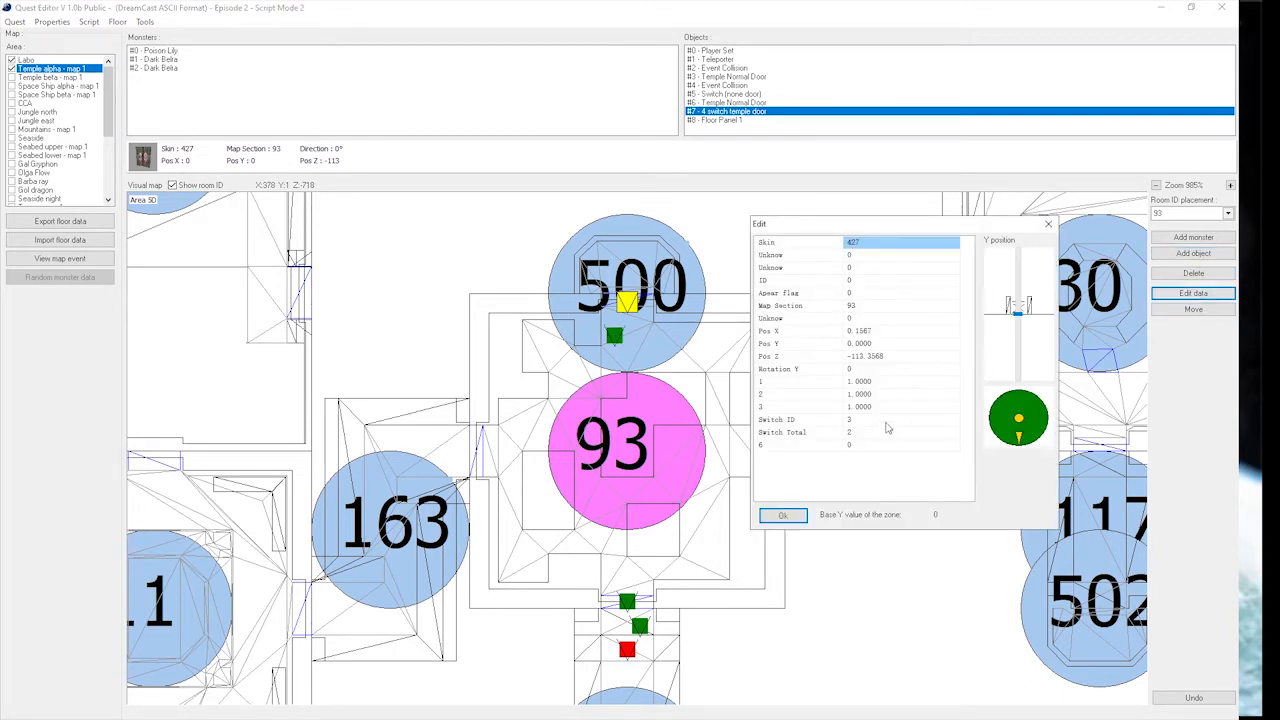
pyautogui.click(1047, 223)
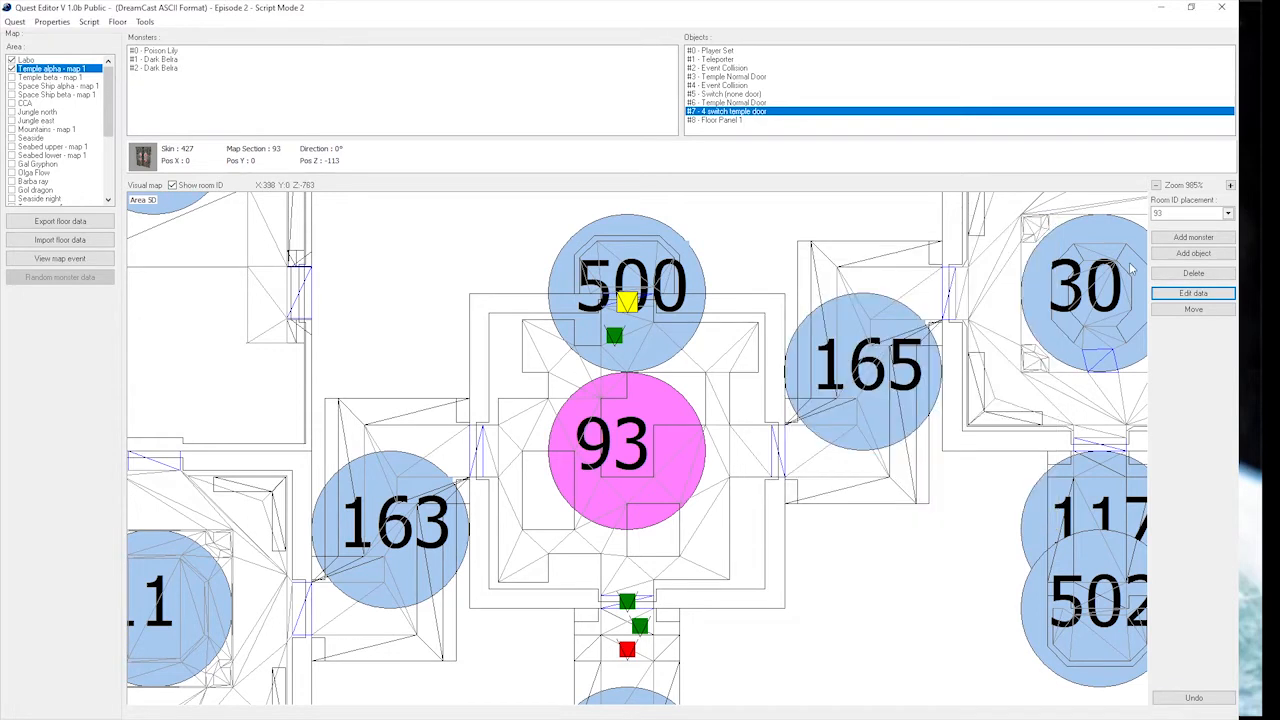
pyautogui.click(614, 336)
pyautogui.click(1193, 292)
pyautogui.click(845, 445)
pyautogui.write('3')
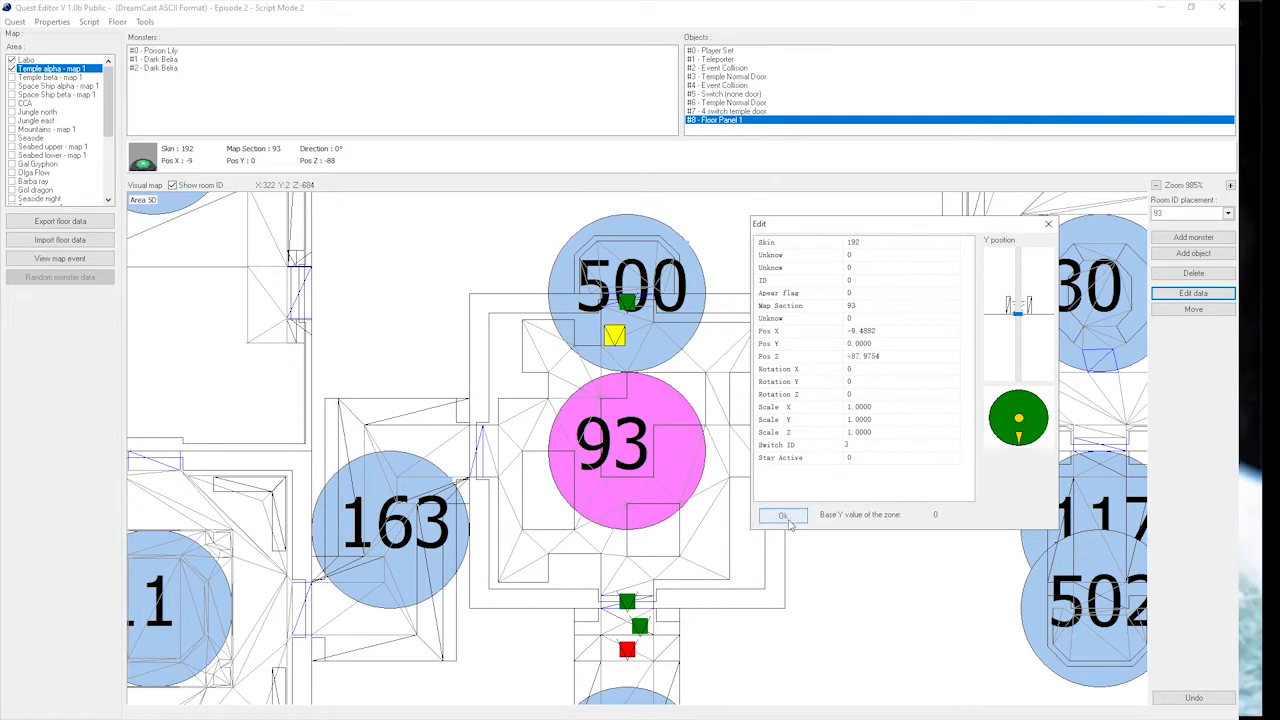
pyautogui.click(783, 515)
# Add a second Floor Panel 1 to room 93 beside the first one, at about X 10, Z -88.
pyautogui.click(1193, 253)
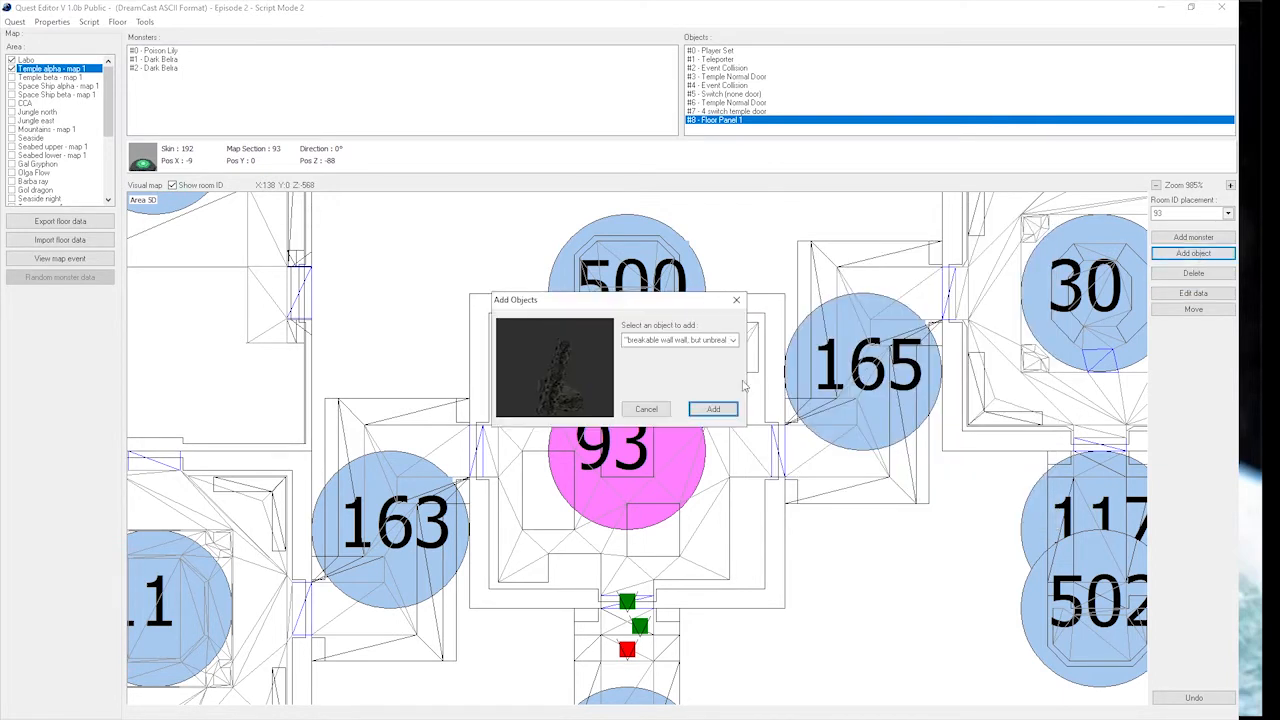
pyautogui.click(705, 340)
pyautogui.scroll(-5, 688, 382)
pyautogui.click(684, 386)
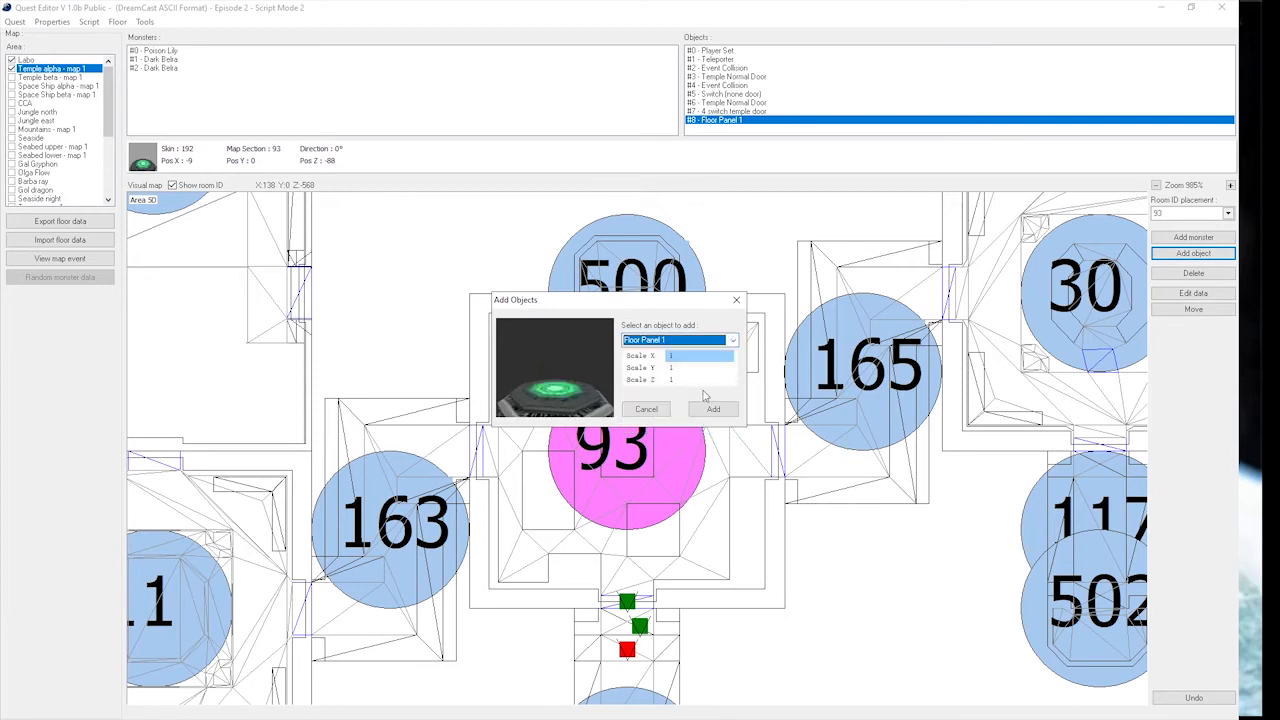
pyautogui.click(712, 408)
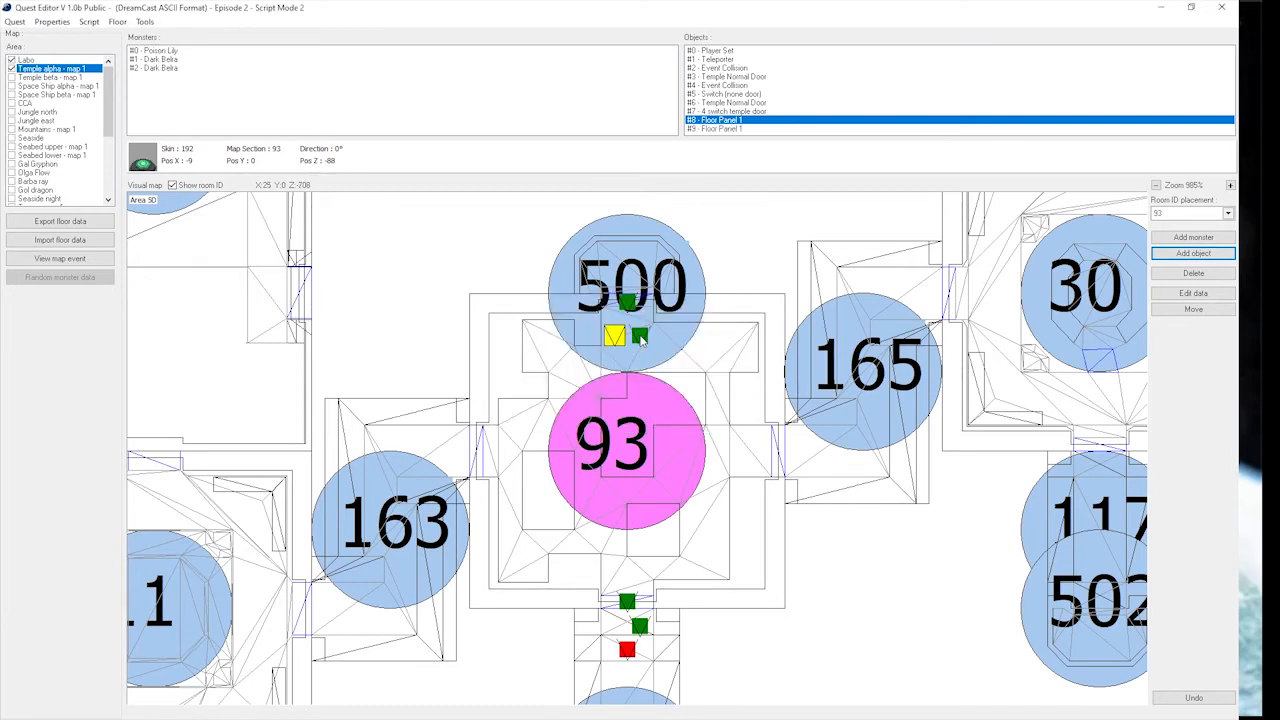
pyautogui.click(640, 337)
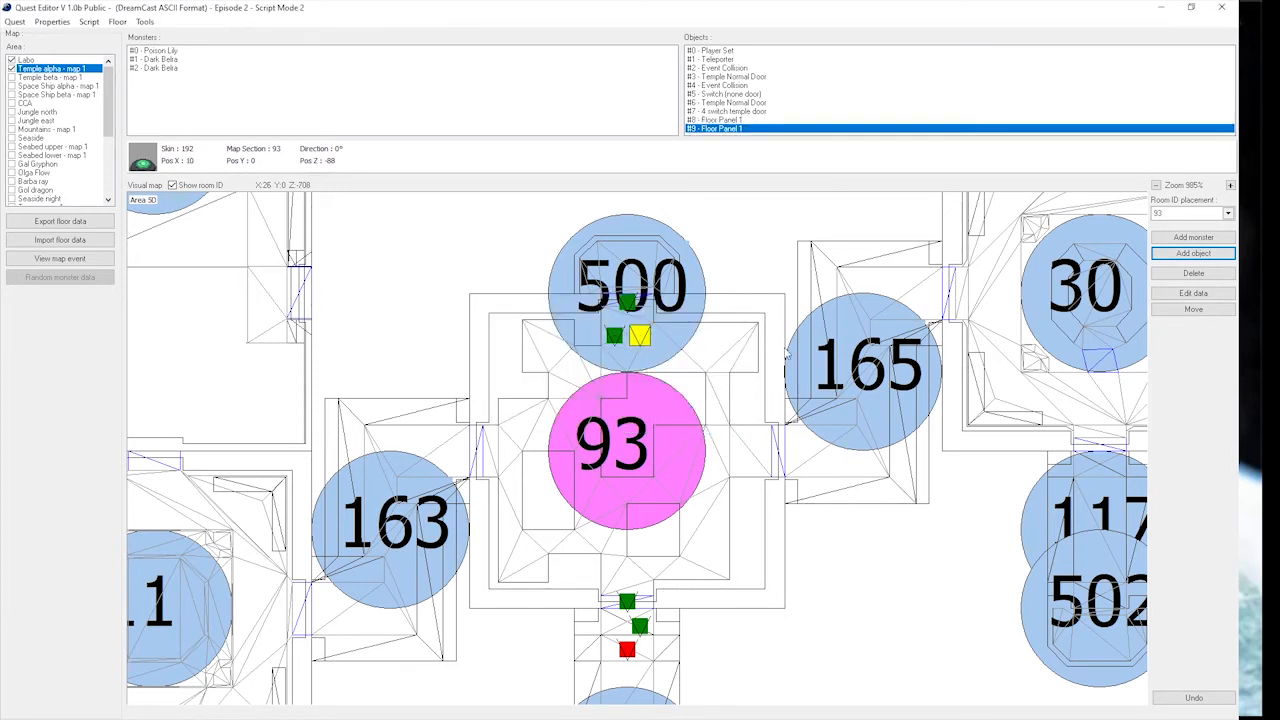
# Set the eastern floor panel's Switch ID to 4 and its Stay Active value to -1.
pyautogui.click(1193, 292)
pyautogui.click(867, 446)
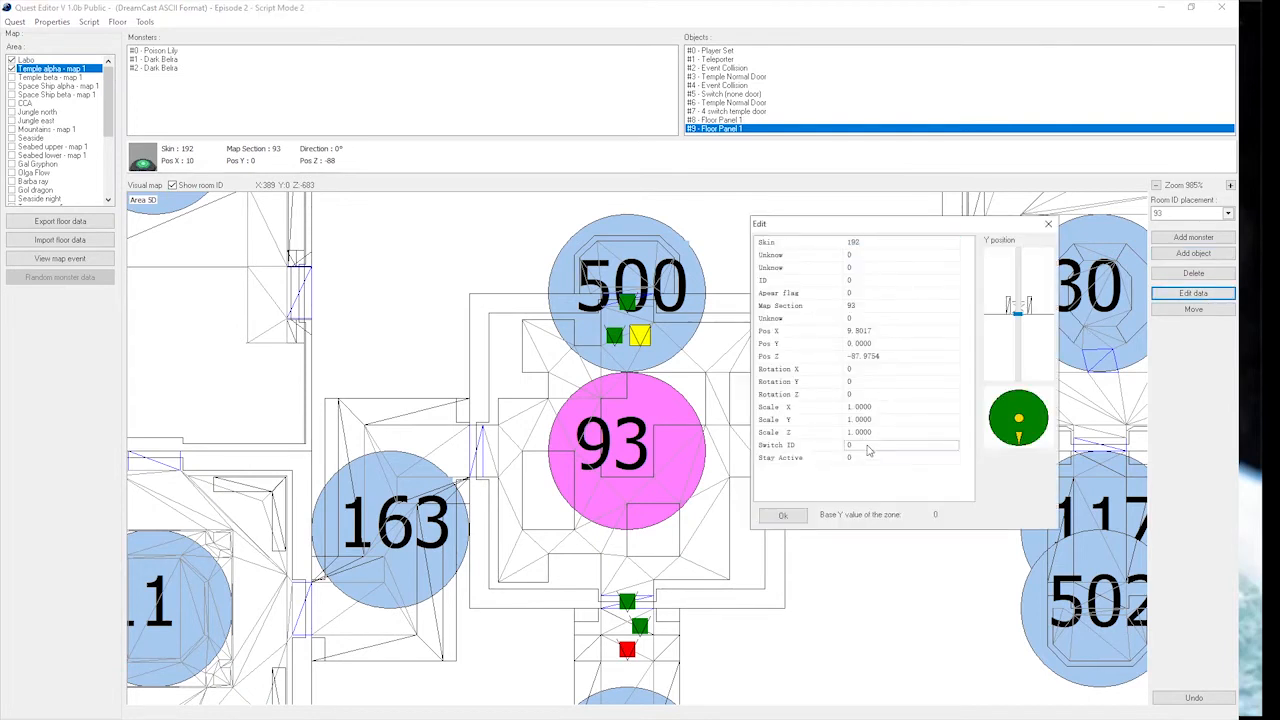
pyautogui.write('4')
pyautogui.click(868, 458)
pyautogui.doubleClick(873, 458)
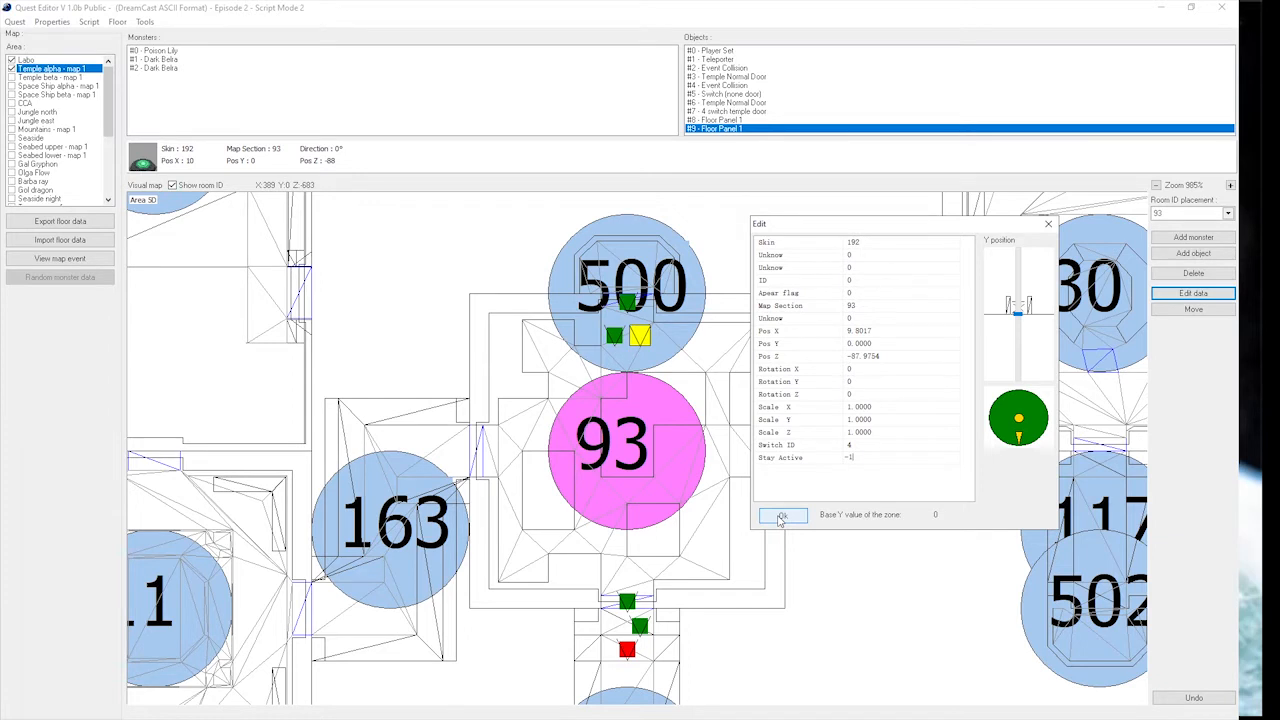
pyautogui.click(782, 517)
# Review the western floor panel's Switch ID and Stay Active settings and compare the two panels on the map.
pyautogui.click(614, 335)
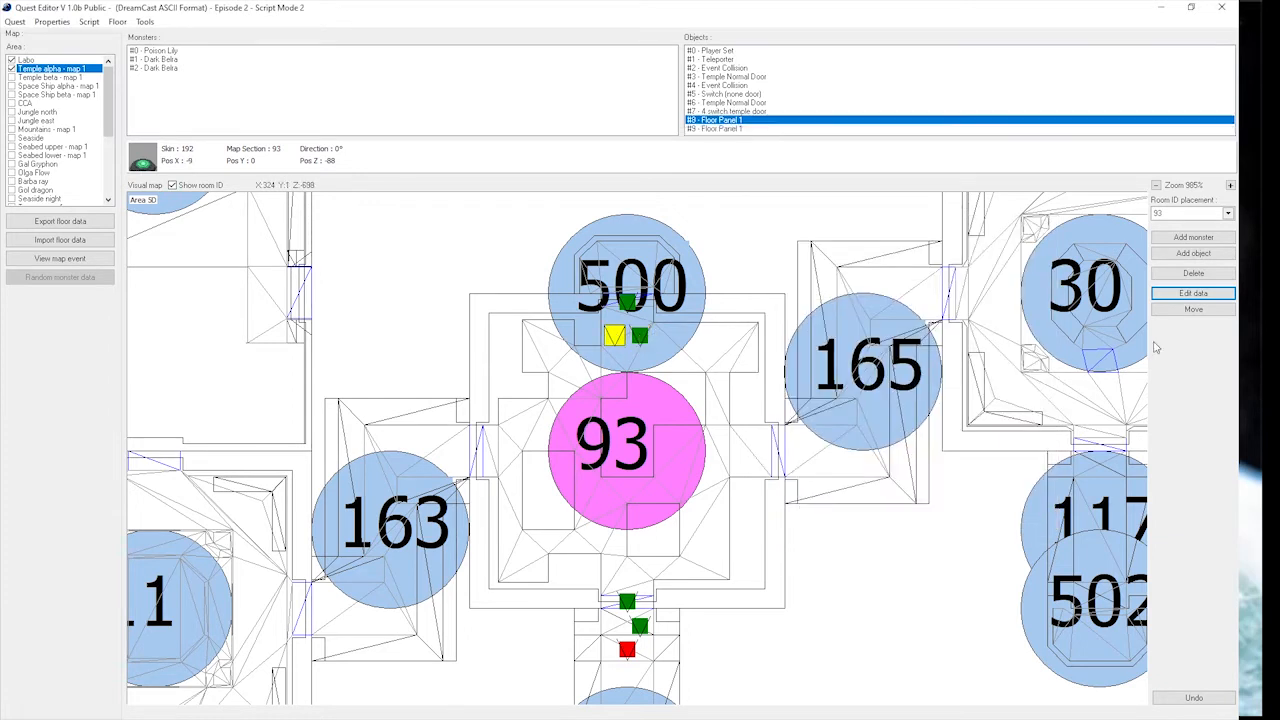
pyautogui.click(1186, 296)
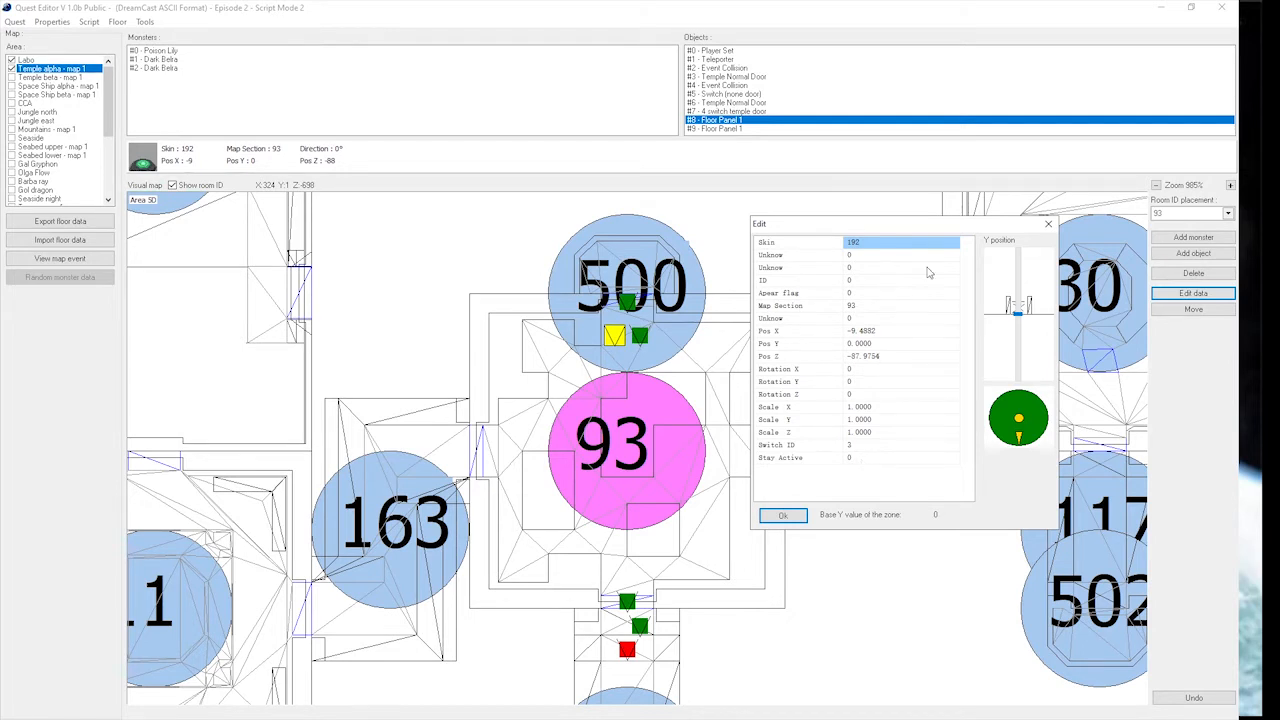
pyautogui.click(782, 515)
pyautogui.click(640, 335)
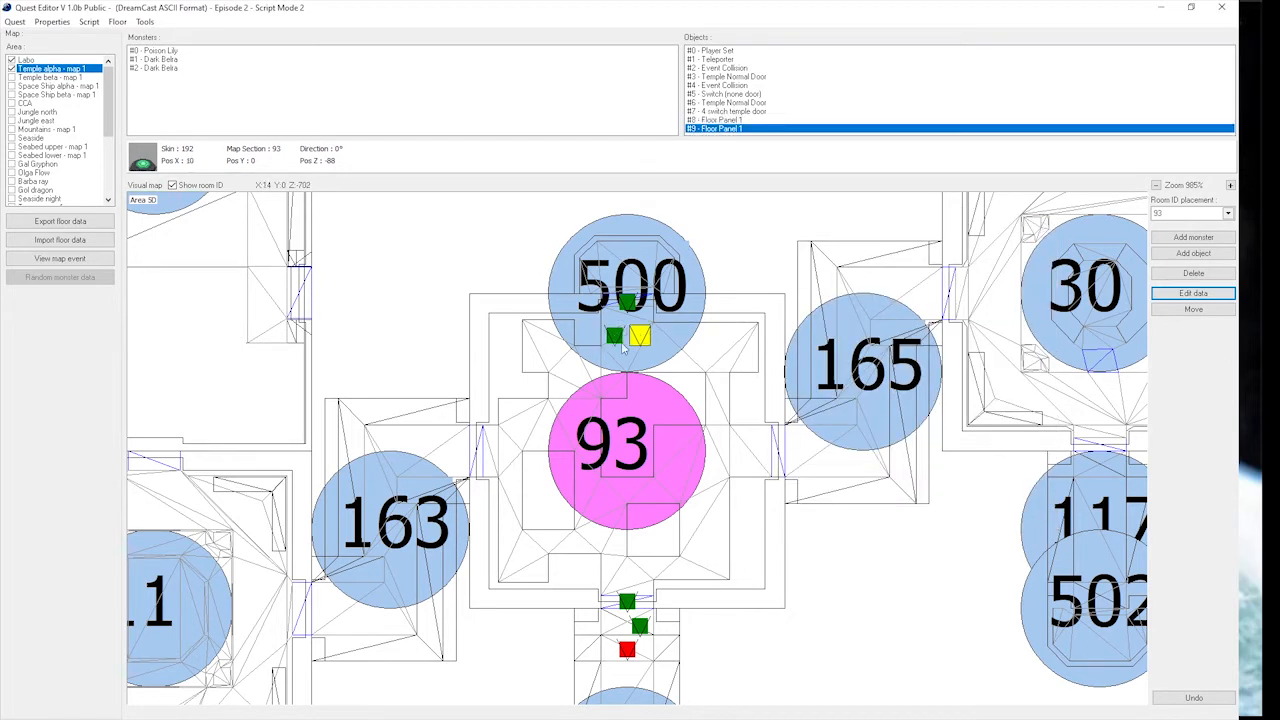
pyautogui.click(614, 335)
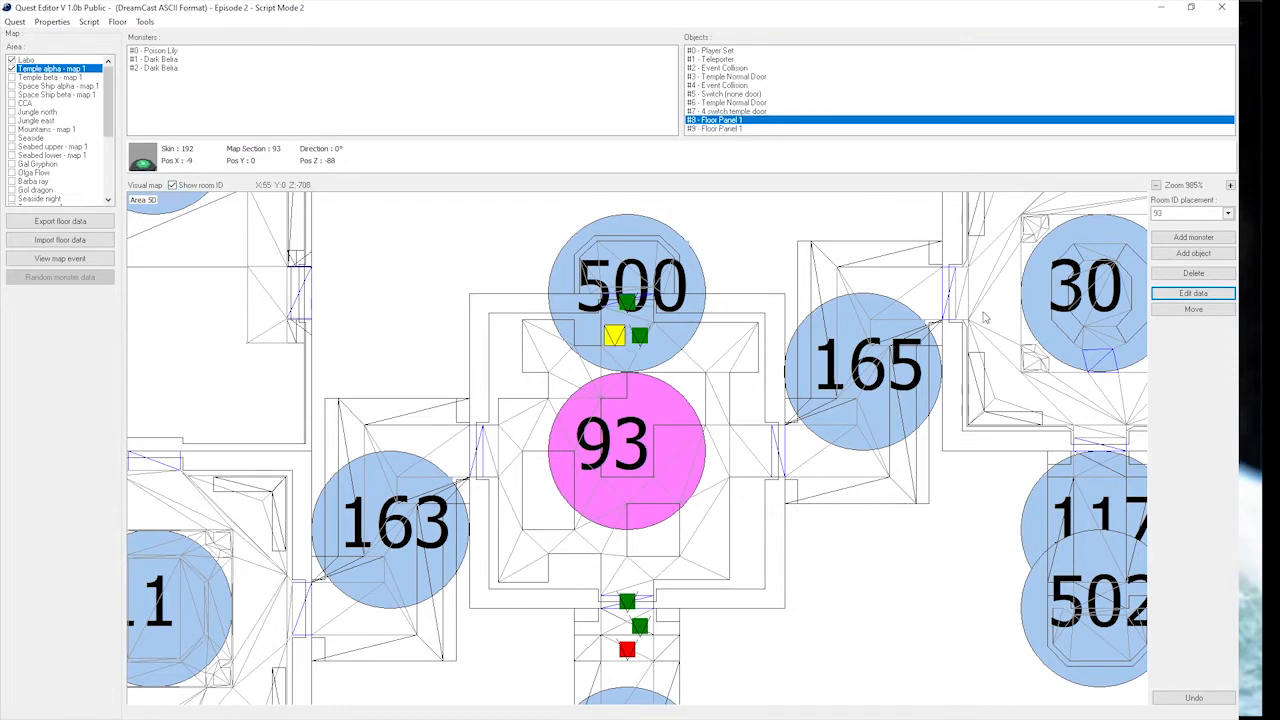
pyautogui.click(1193, 293)
pyautogui.click(1048, 224)
pyautogui.click(639, 336)
# Add a Warp object behind room 93's north door, at about X 0, Z -146.
pyautogui.click(1193, 253)
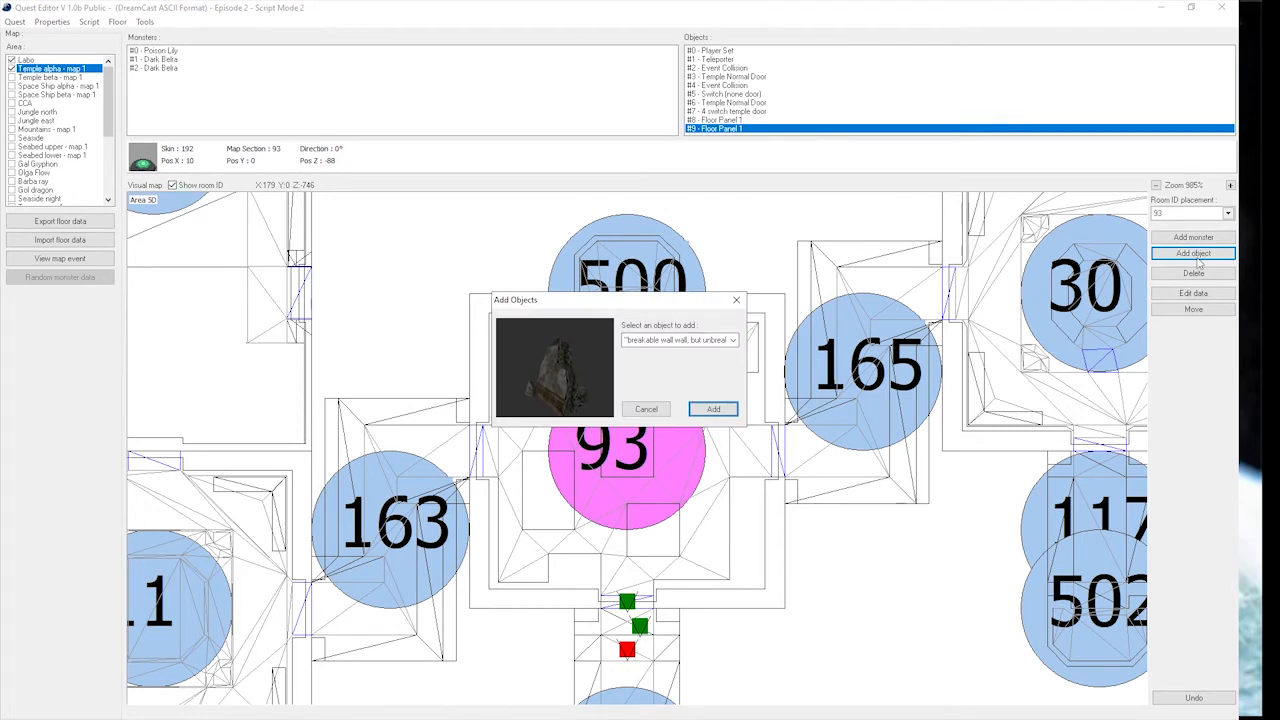
pyautogui.click(732, 341)
pyautogui.moveTo(733, 367); pyautogui.dragTo(733, 417)
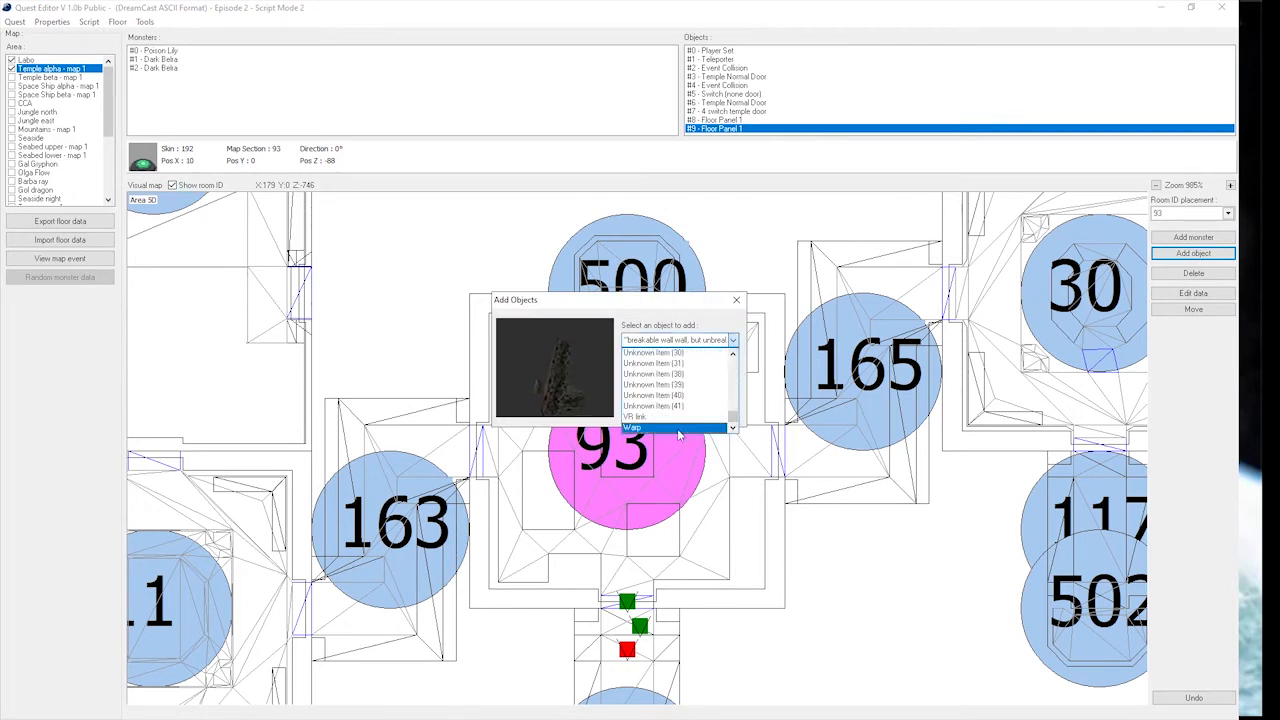
pyautogui.click(655, 423)
pyautogui.click(709, 408)
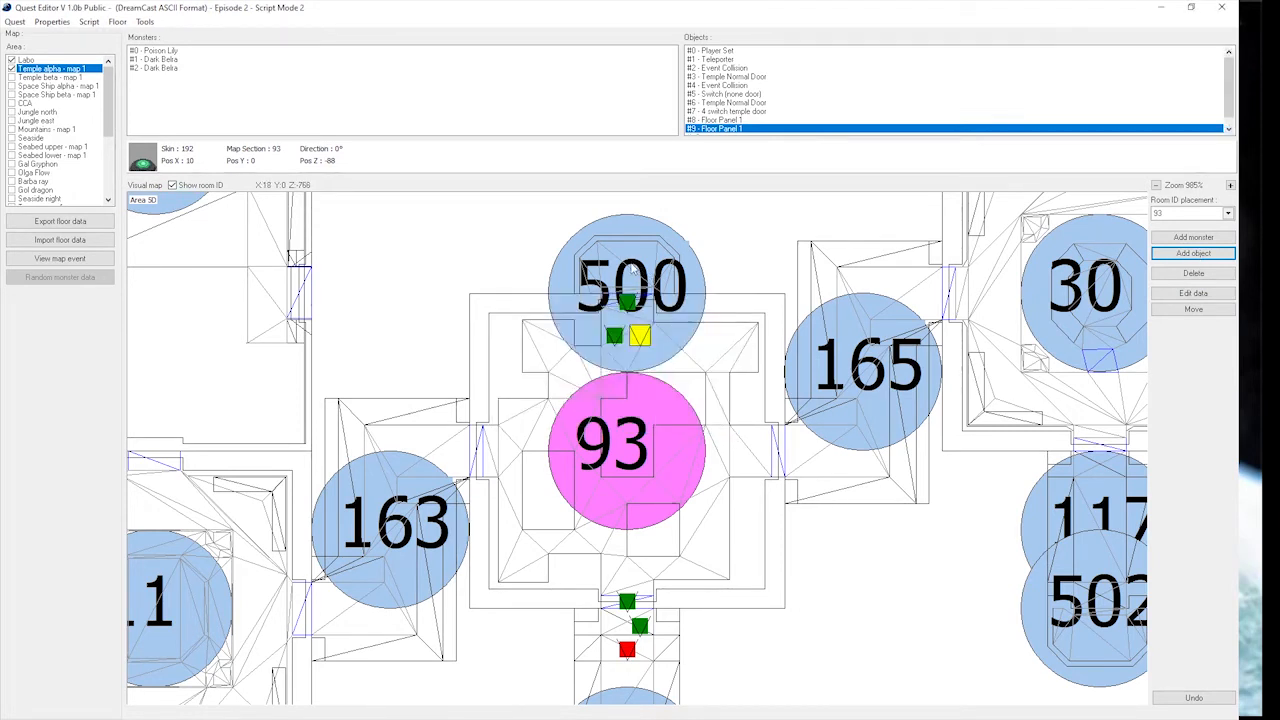
pyautogui.click(627, 260)
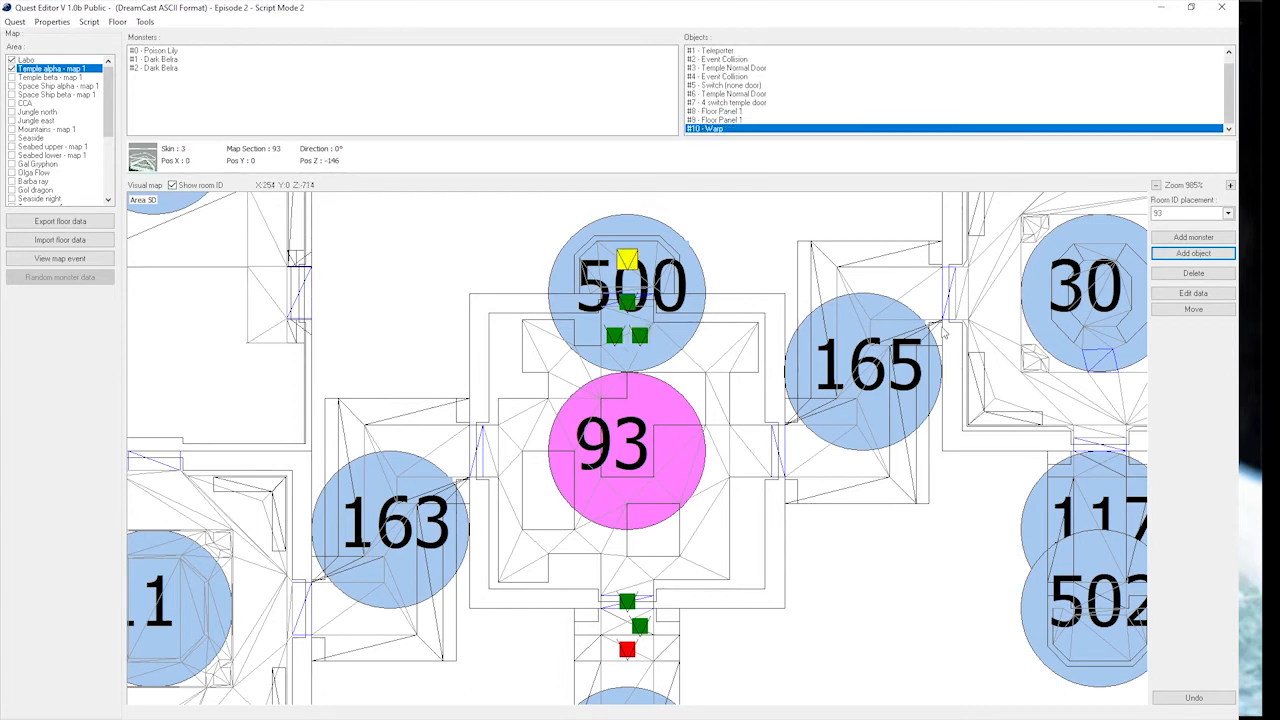
# Examine the Warp's destination fields and the Player Set location north of room 50 as a possible warp target.
pyautogui.click(1193, 293)
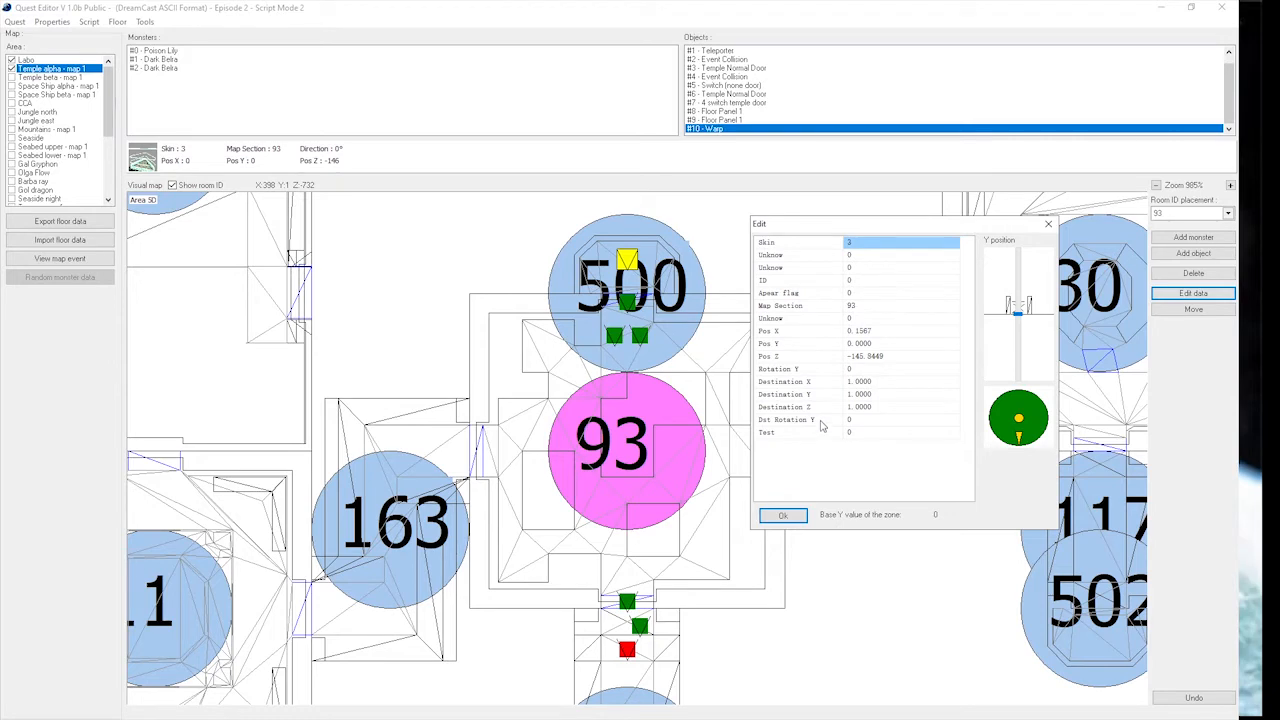
pyautogui.click(1048, 224)
pyautogui.scroll(-10, 737, 440)
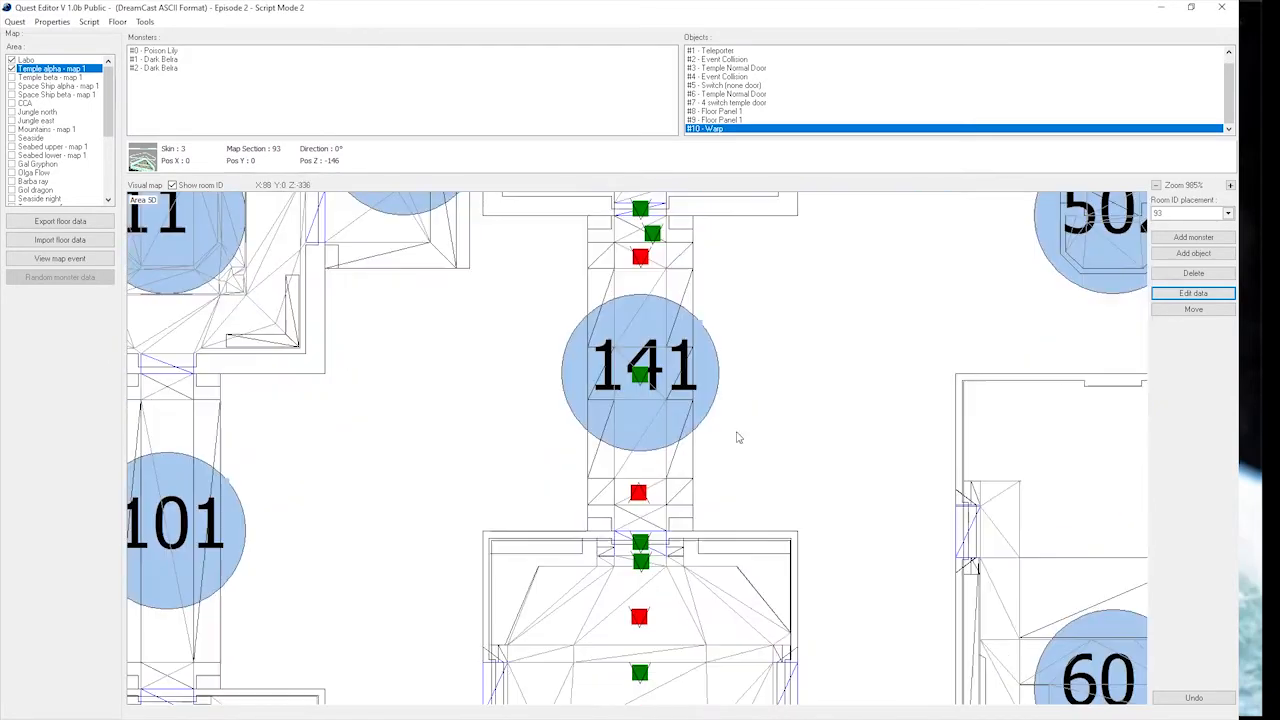
pyautogui.scroll(-4, 735, 420)
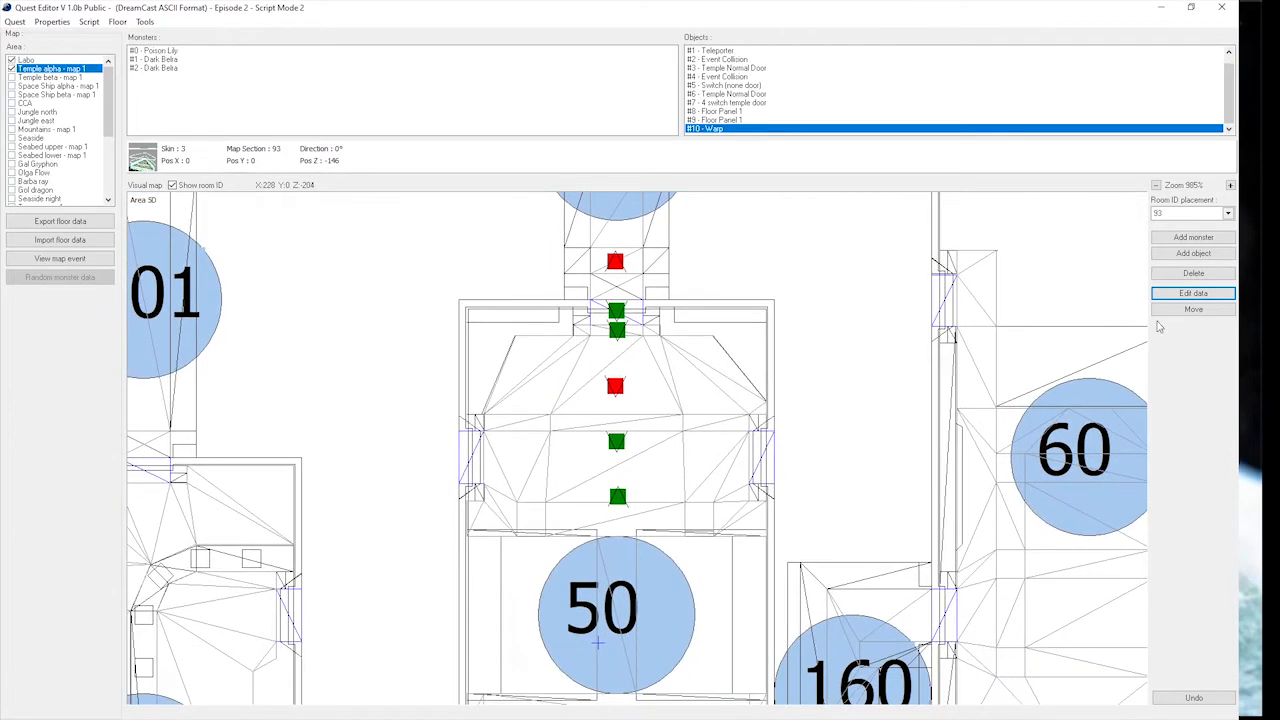
pyautogui.click(1188, 294)
pyautogui.click(618, 498)
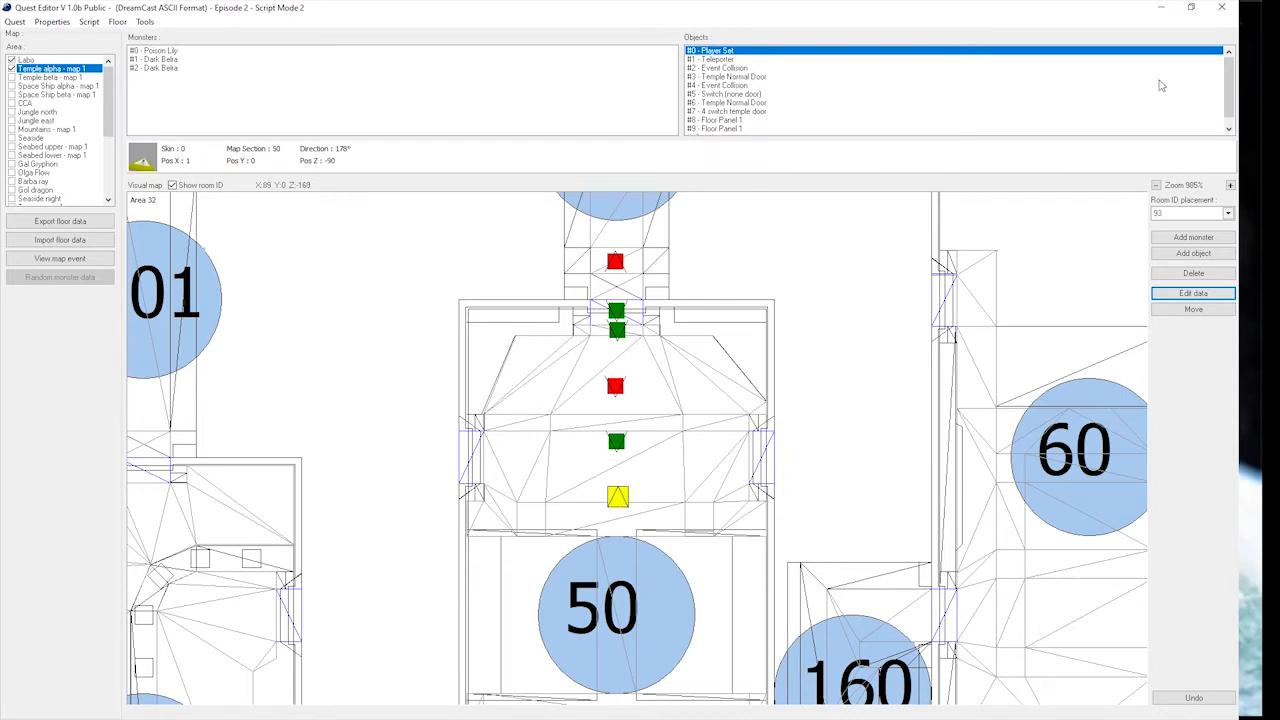
pyautogui.scroll(-1, 1228, 85)
pyautogui.click(718, 129)
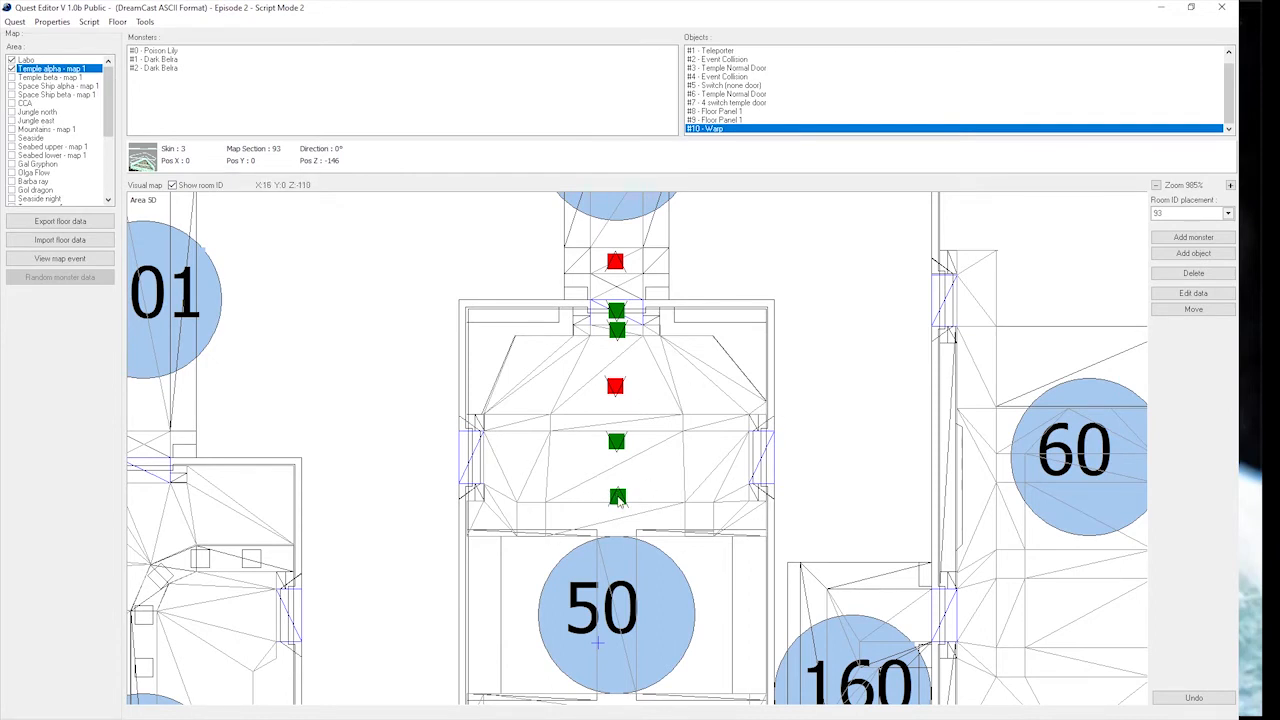
# Set the placement room to Auto and give the Warp Destination X 26, Destination Y 0 and Destination Z -116.
pyautogui.click(1180, 215)
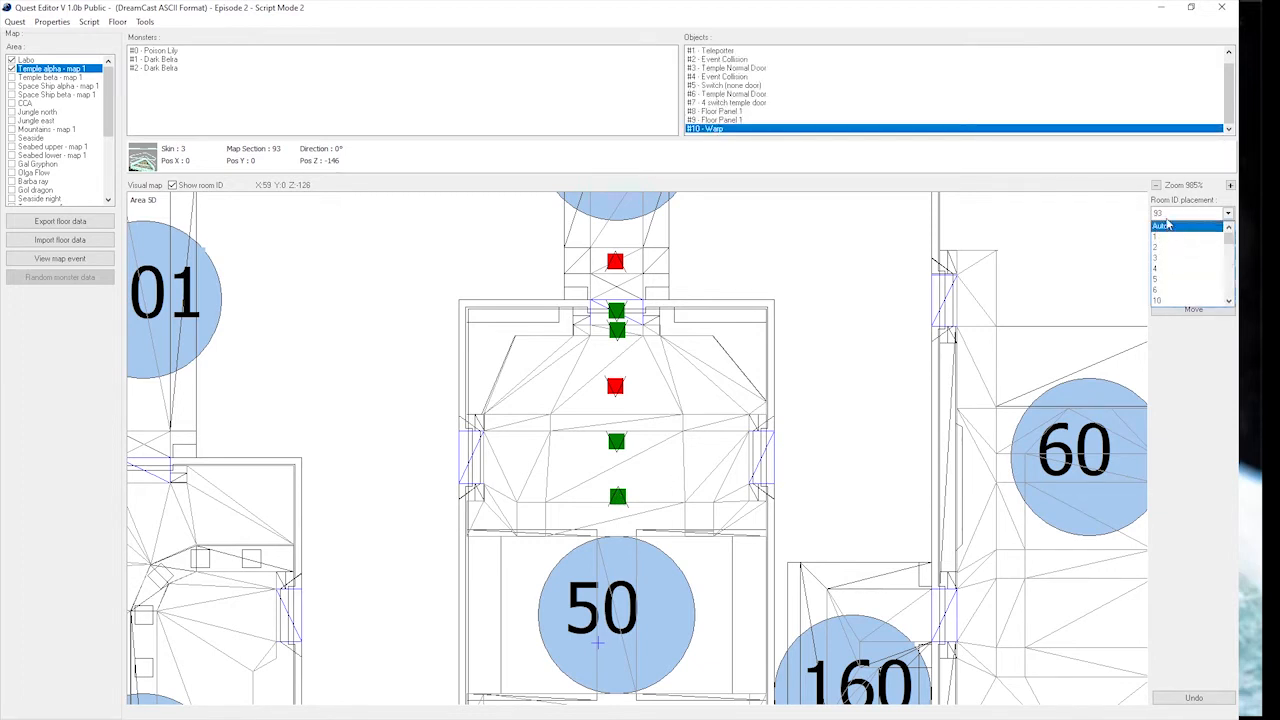
pyautogui.click(1170, 227)
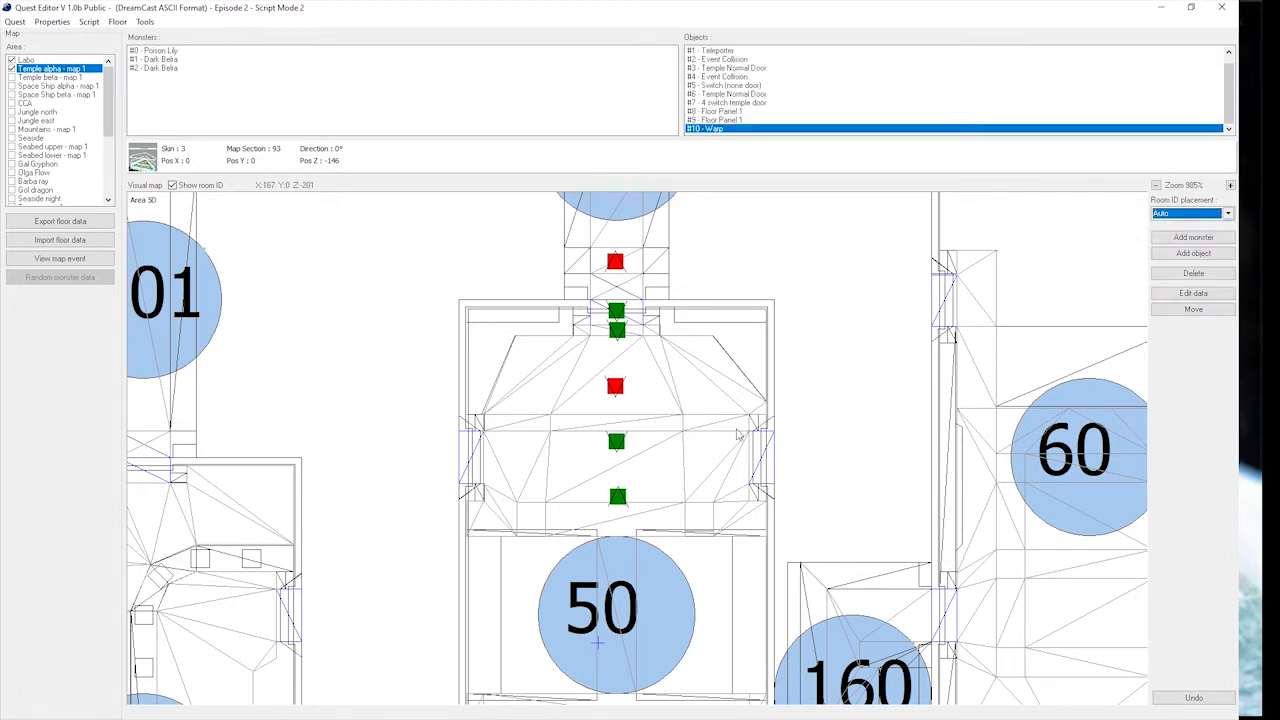
pyautogui.click(1211, 295)
pyautogui.click(904, 382)
pyautogui.click(903, 381)
pyautogui.write('26')
pyautogui.click(895, 394)
pyautogui.write('0')
pyautogui.click(896, 409)
pyautogui.write('-116')
# Set the Warp's Dst Rotation Y to 32768 and apply the edited data.
pyautogui.click(893, 420)
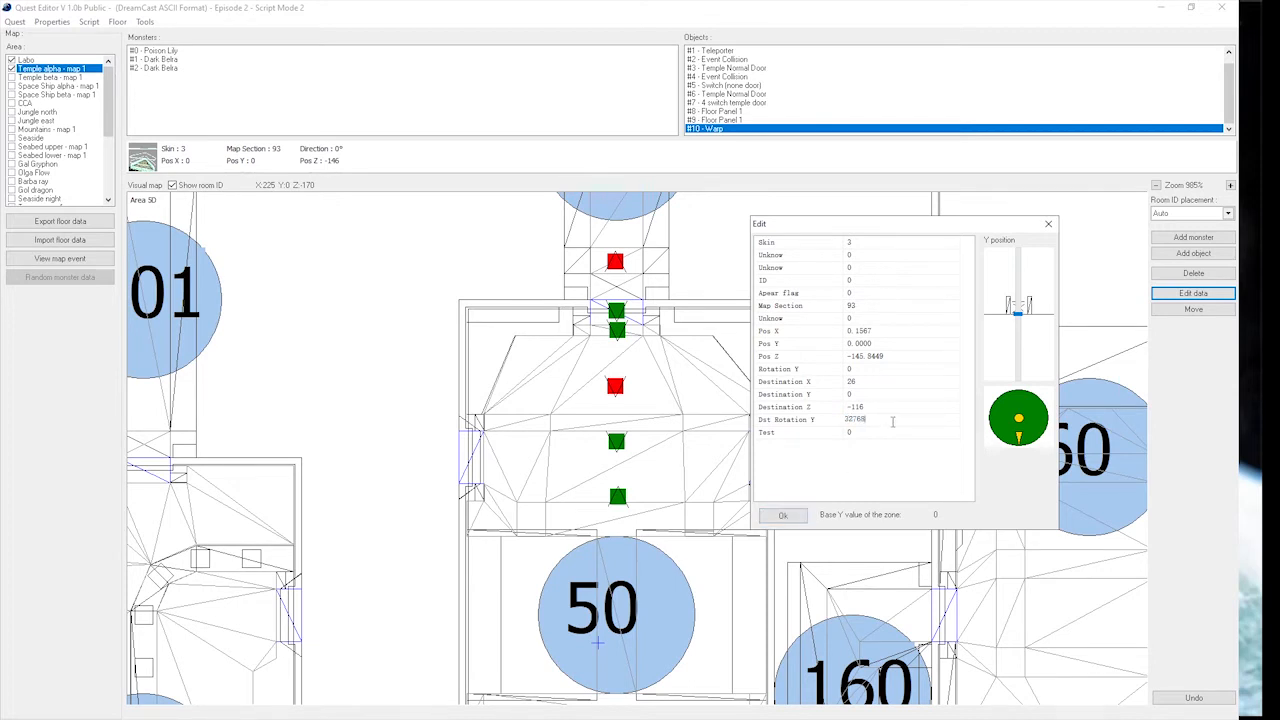
pyautogui.click(1019, 398)
pyautogui.click(1019, 446)
pyautogui.moveTo(846, 421); pyautogui.dragTo(877, 420)
pyautogui.click(783, 516)
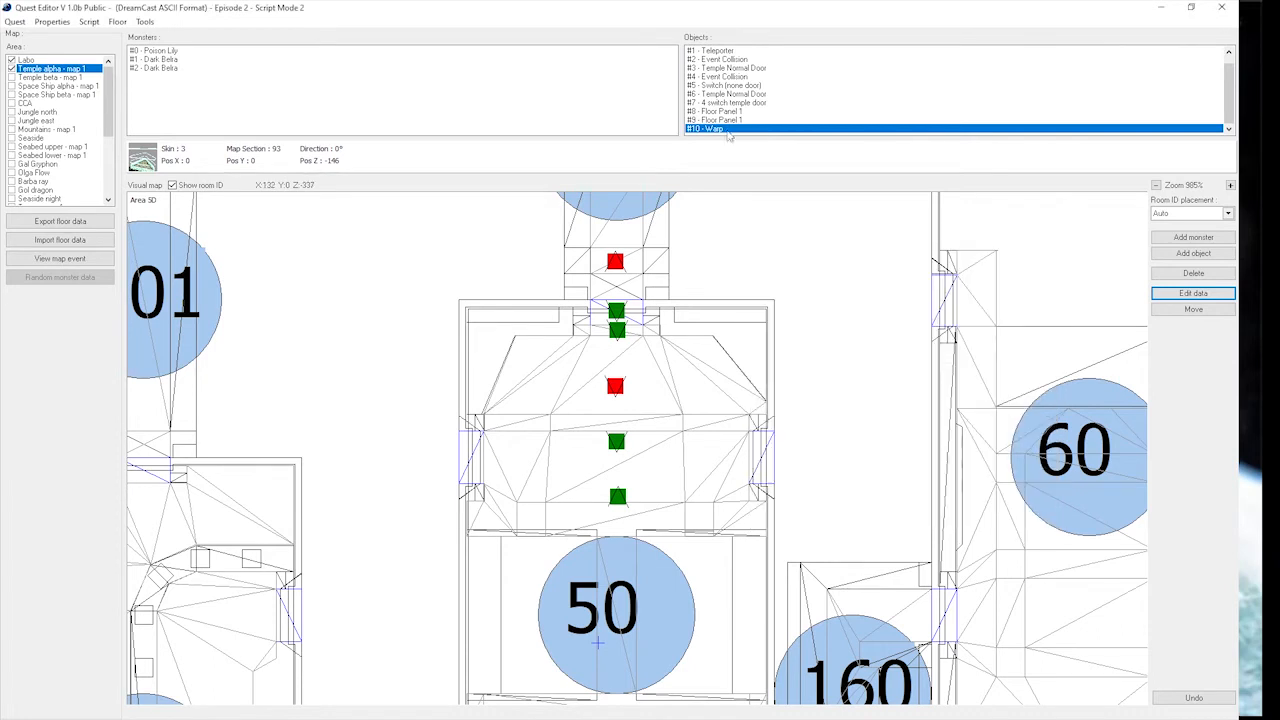
# Add a Script Collision object just inside room 93's south door, at about X -1, Z 87.
pyautogui.click(722, 130)
pyautogui.moveTo(673, 361); pyautogui.dragTo(631, 460)
pyautogui.scroll(-5, 631, 460)
pyautogui.moveTo(616, 366); pyautogui.dragTo(617, 454)
pyautogui.moveTo(617, 228); pyautogui.dragTo(621, 481)
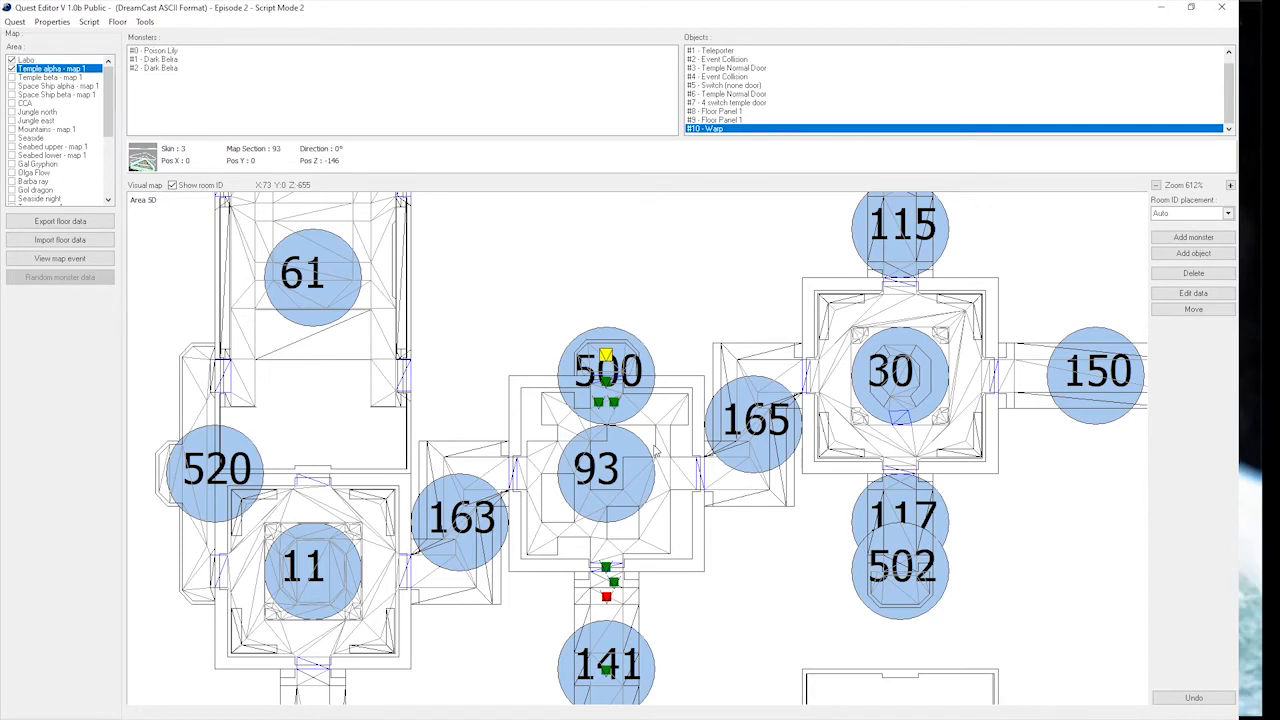
pyautogui.click(1218, 253)
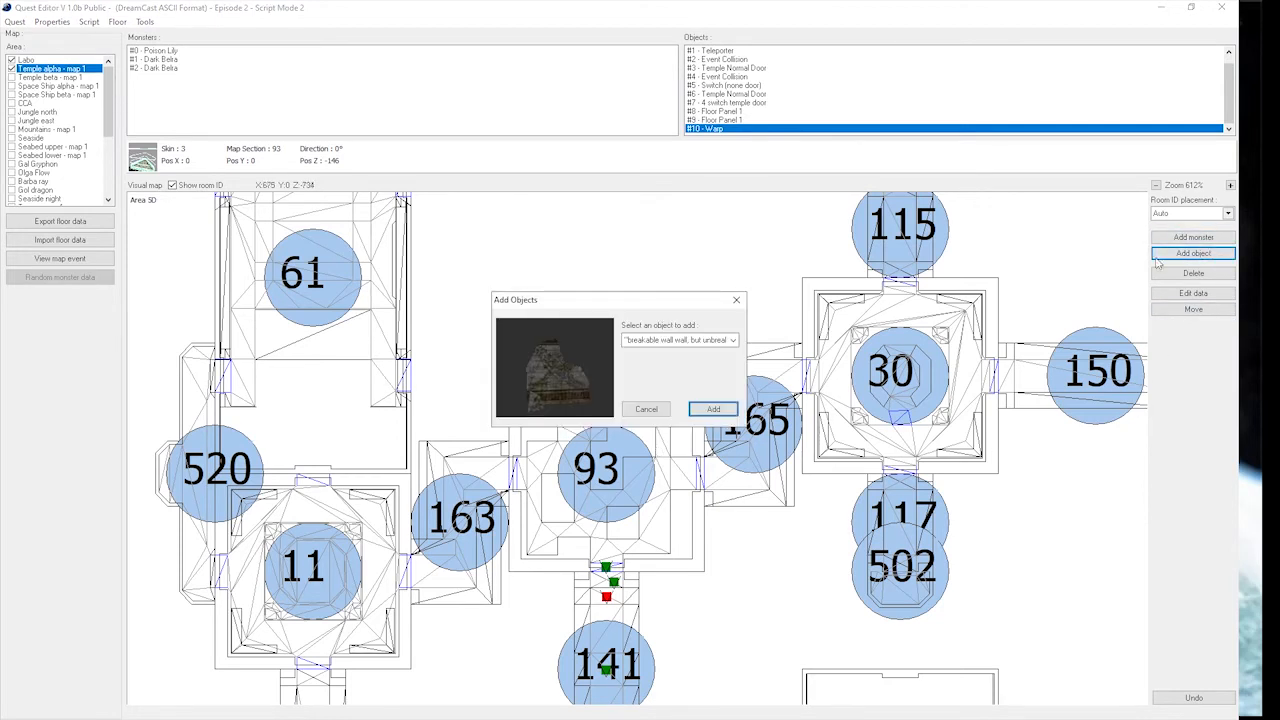
pyautogui.click(673, 343)
pyautogui.press('s')
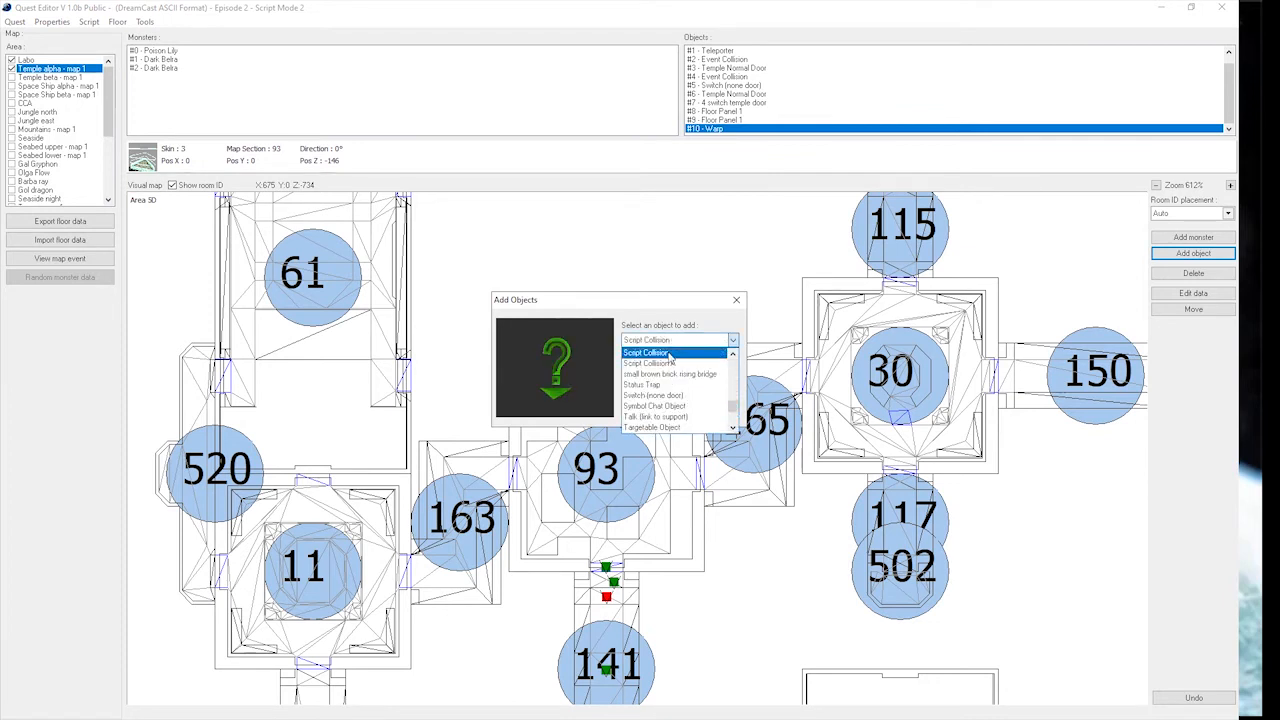
pyautogui.click(670, 354)
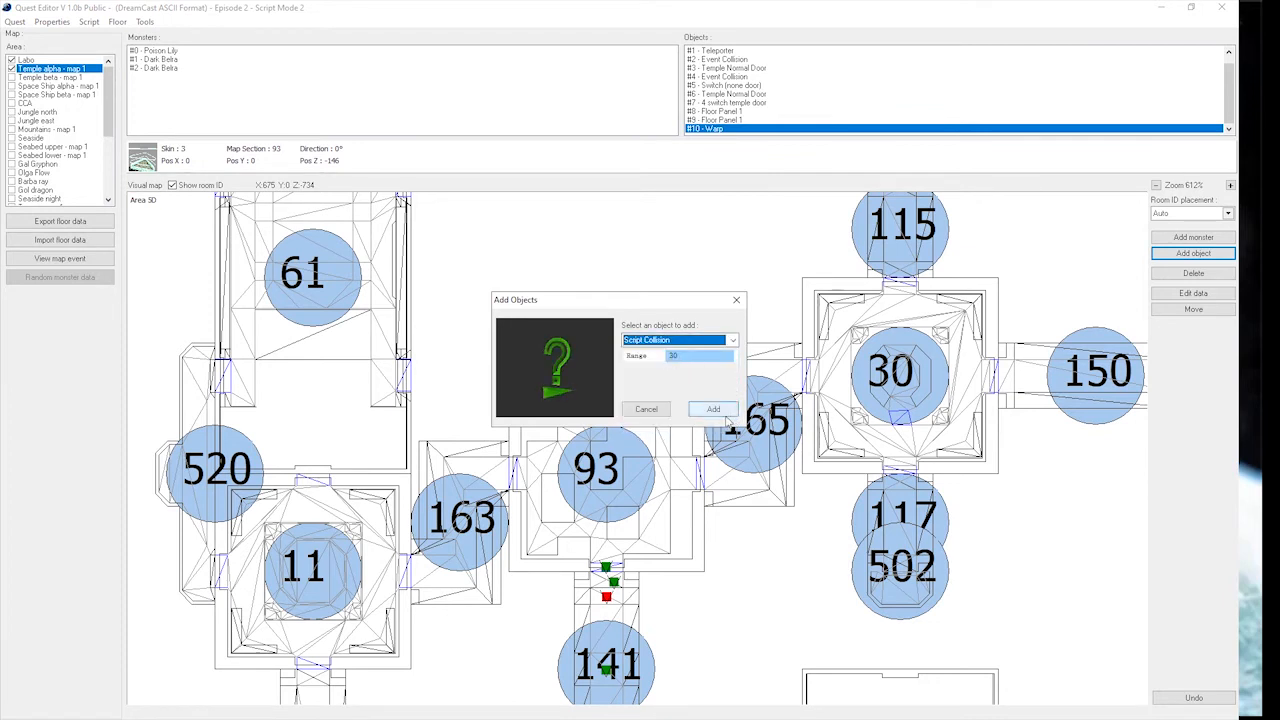
pyautogui.click(722, 411)
pyautogui.scroll(1, 604, 556)
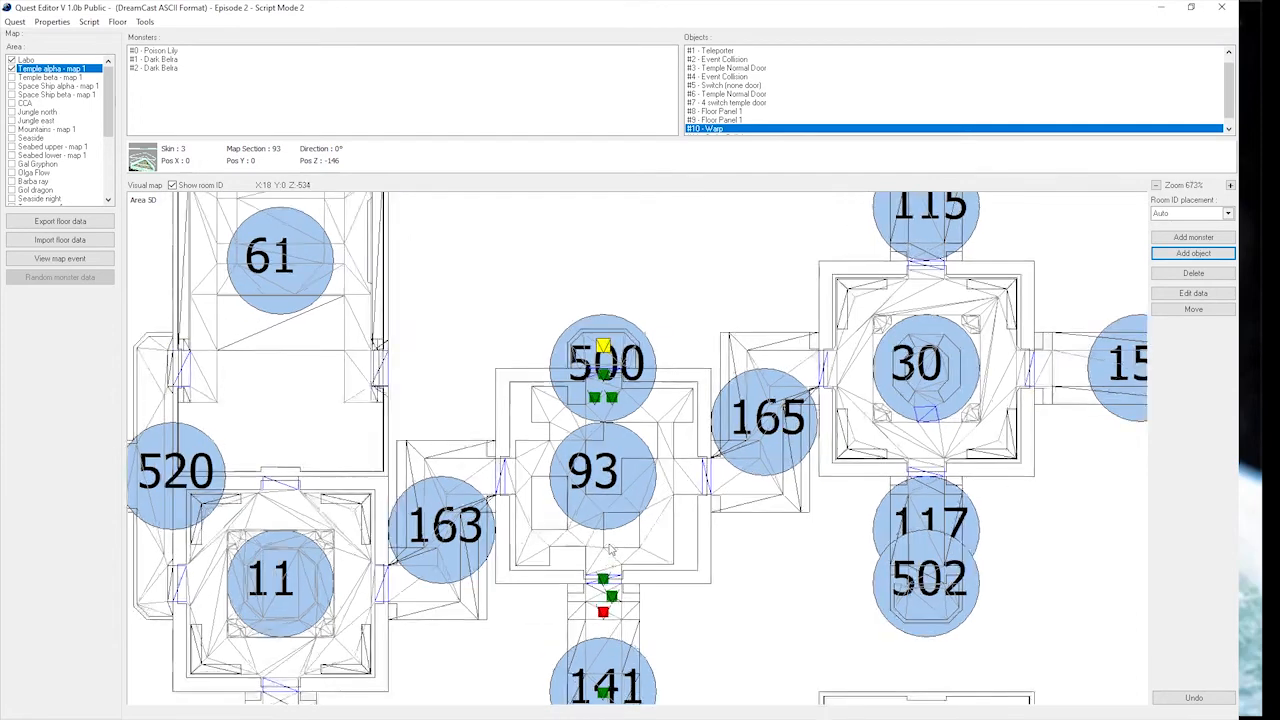
pyautogui.scroll(3, 610, 548)
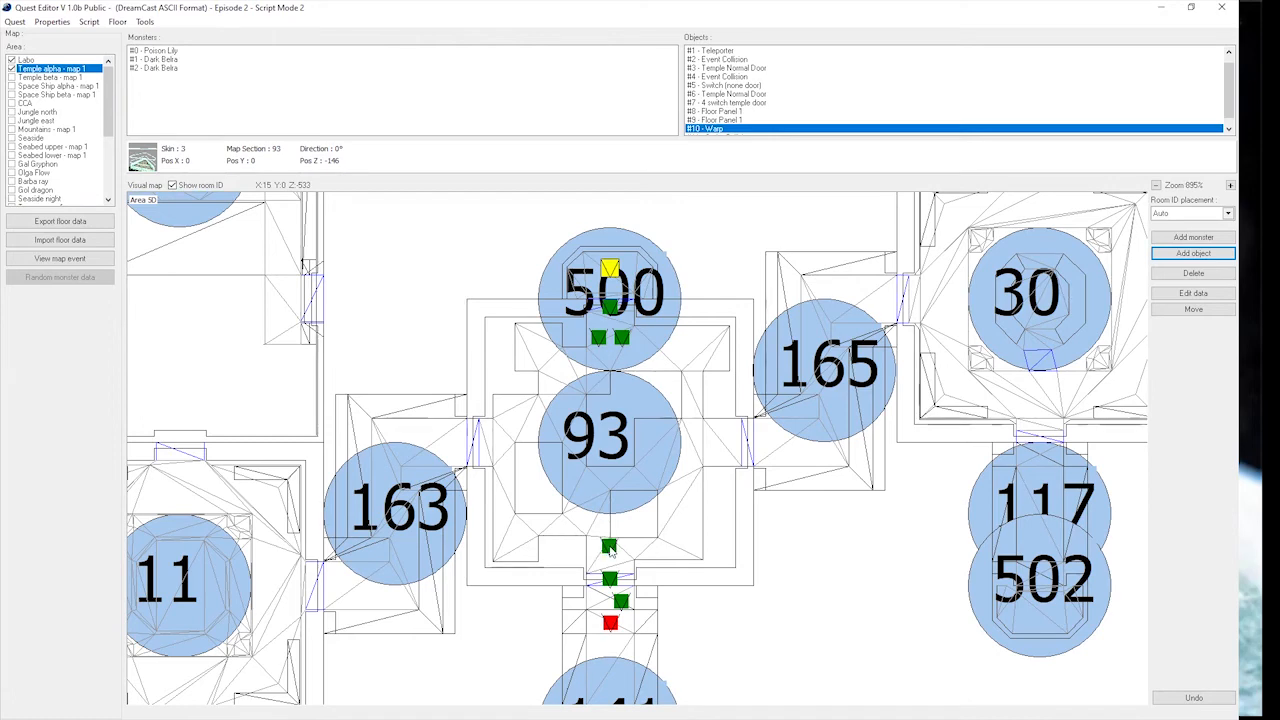
pyautogui.click(610, 547)
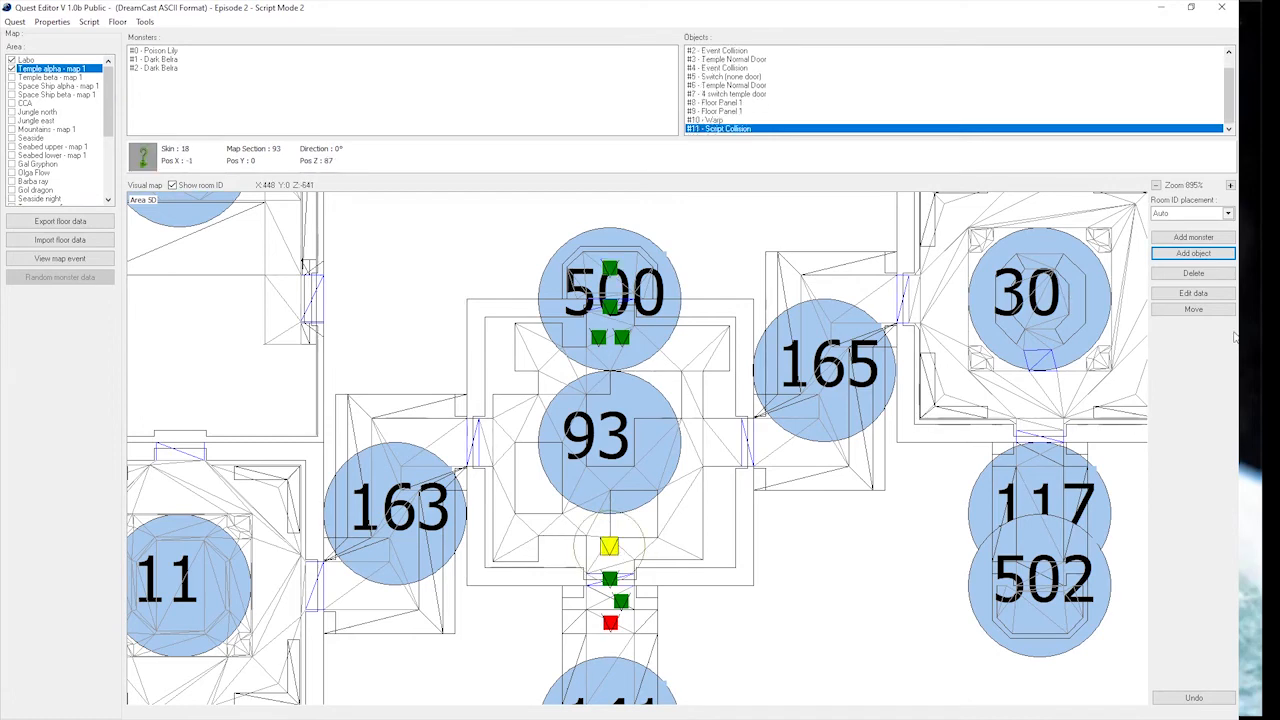
# Move the Script Collision closer to room 93's south door, to about X -1, Z 98.
pyautogui.scroll(2, 630, 540)
pyautogui.moveTo(614, 554); pyautogui.dragTo(637, 502)
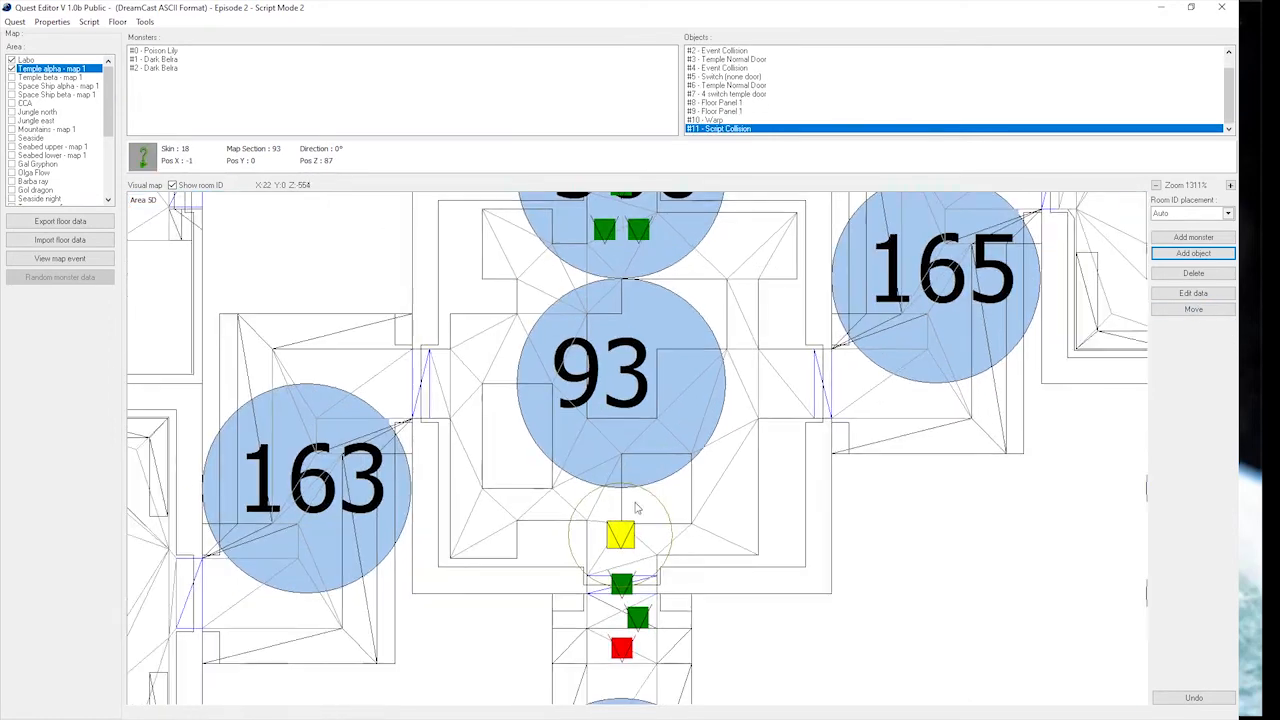
pyautogui.click(1205, 296)
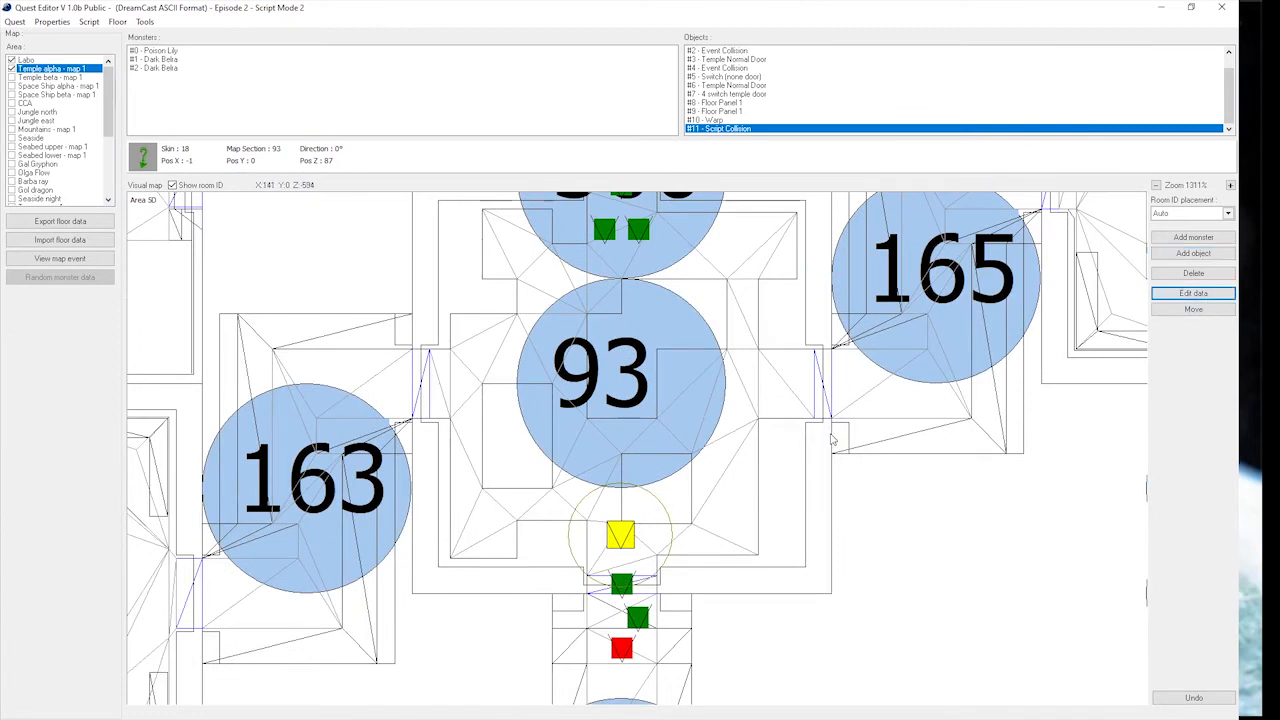
pyautogui.click(1188, 311)
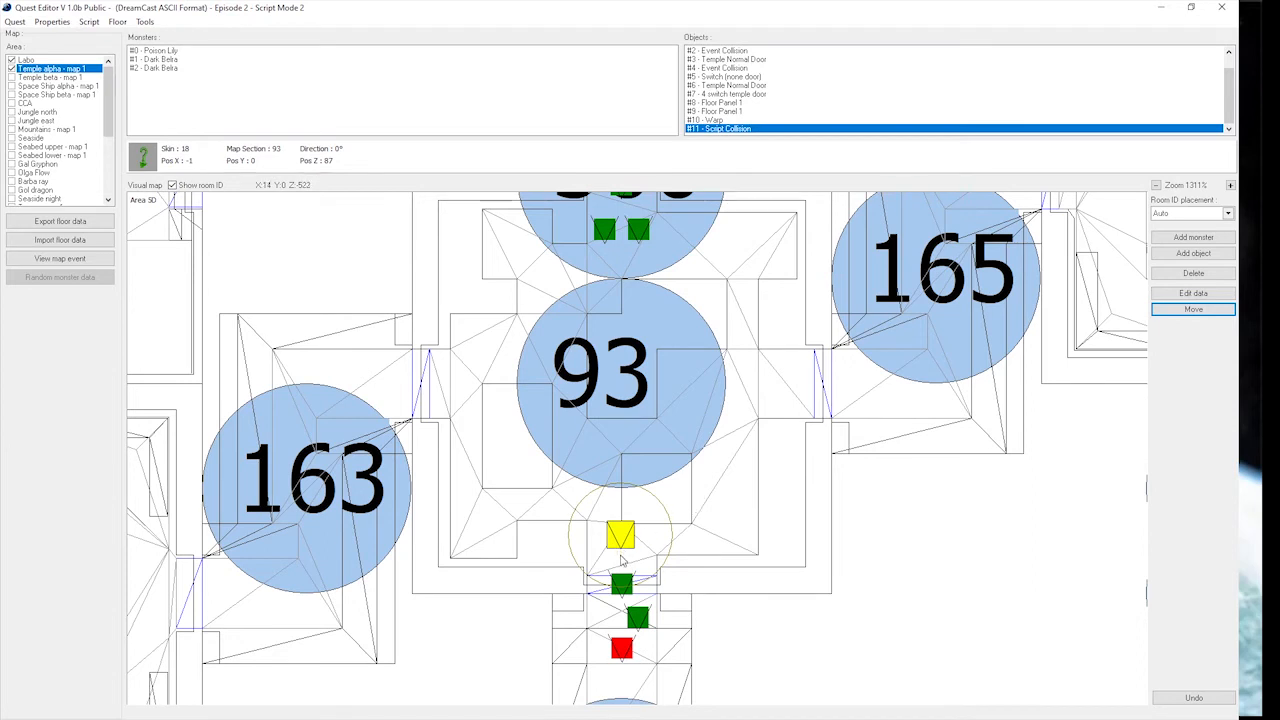
pyautogui.click(621, 560)
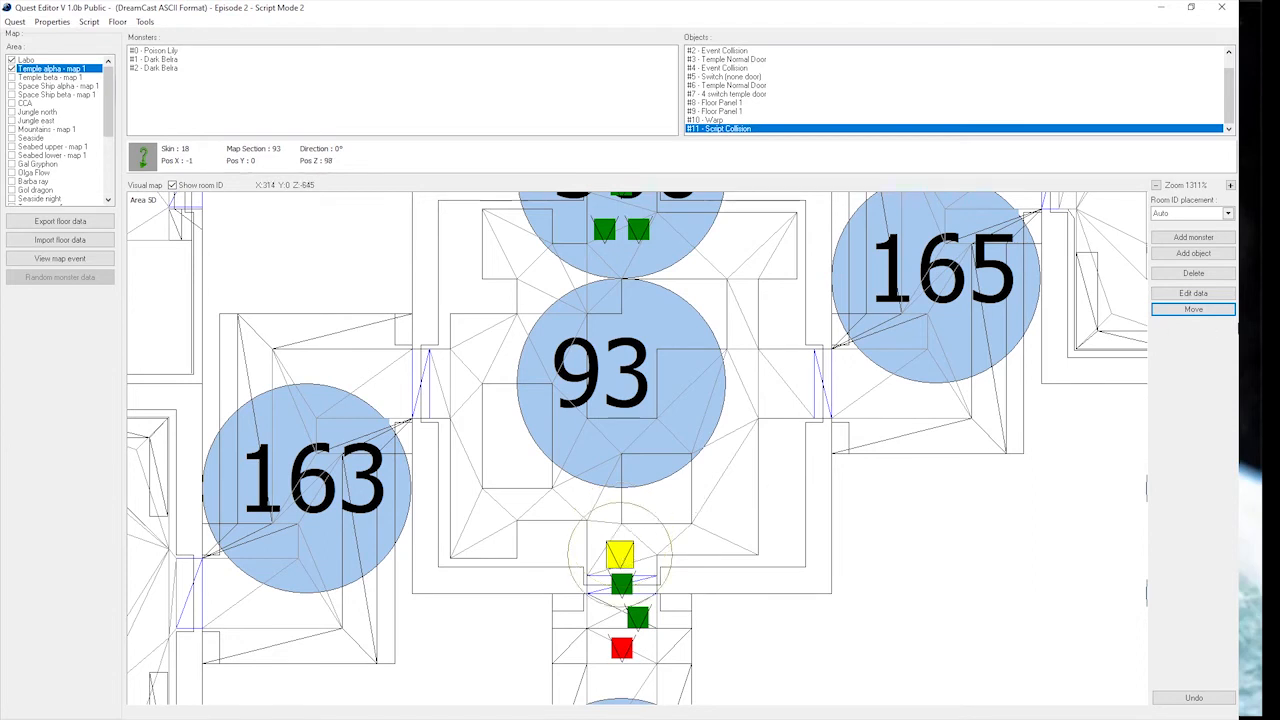
# Set the Script Collision's Radius to 20 and apply the edited data.
pyautogui.click(1193, 293)
pyautogui.click(872, 369)
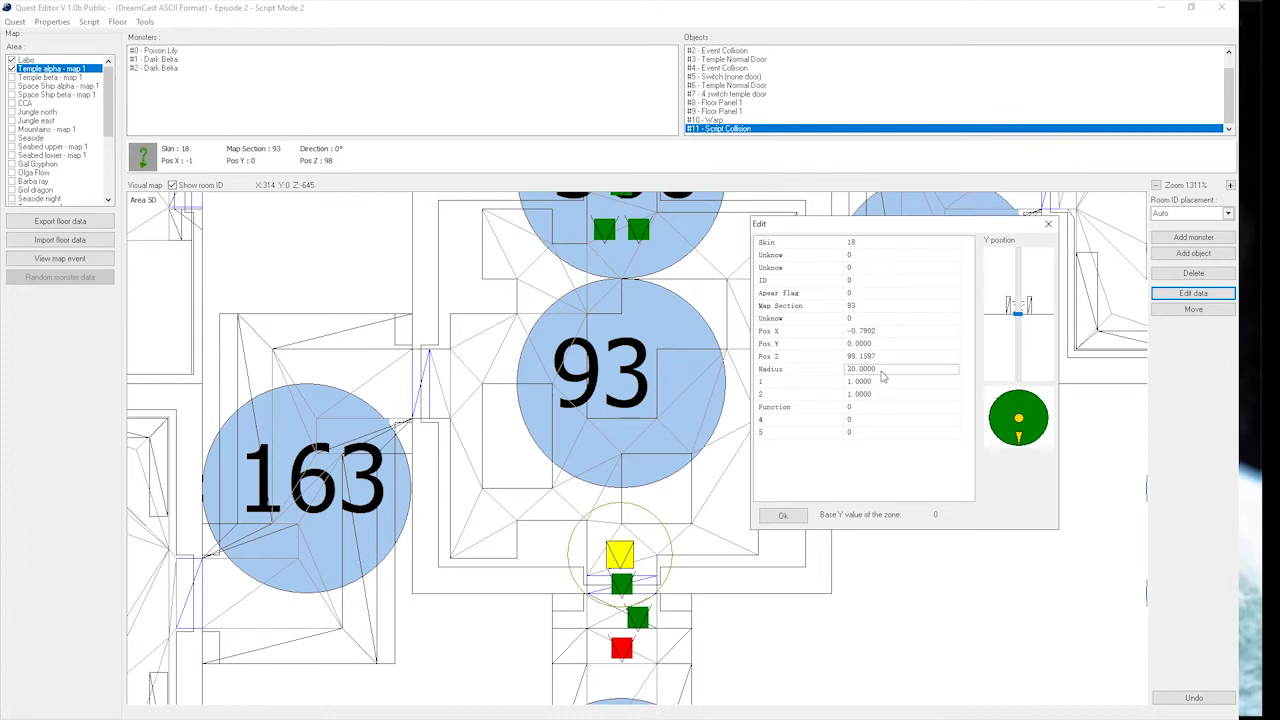
pyautogui.write('20')
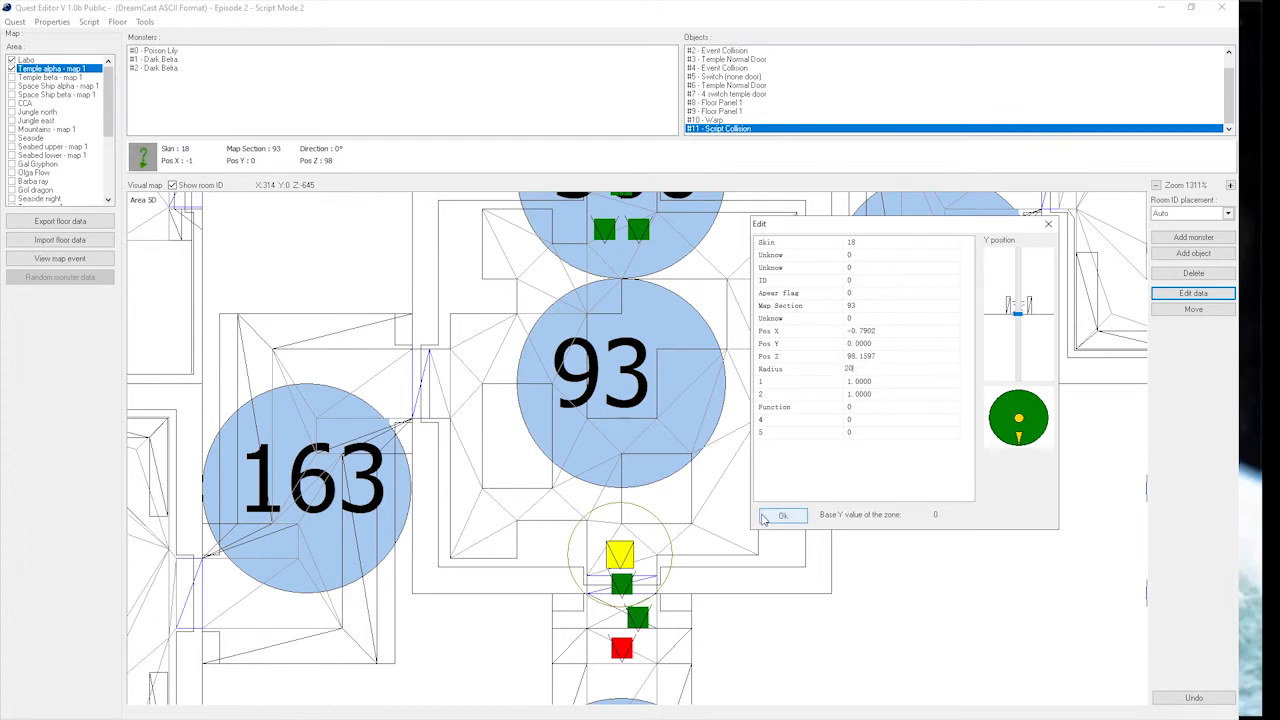
pyautogui.click(785, 516)
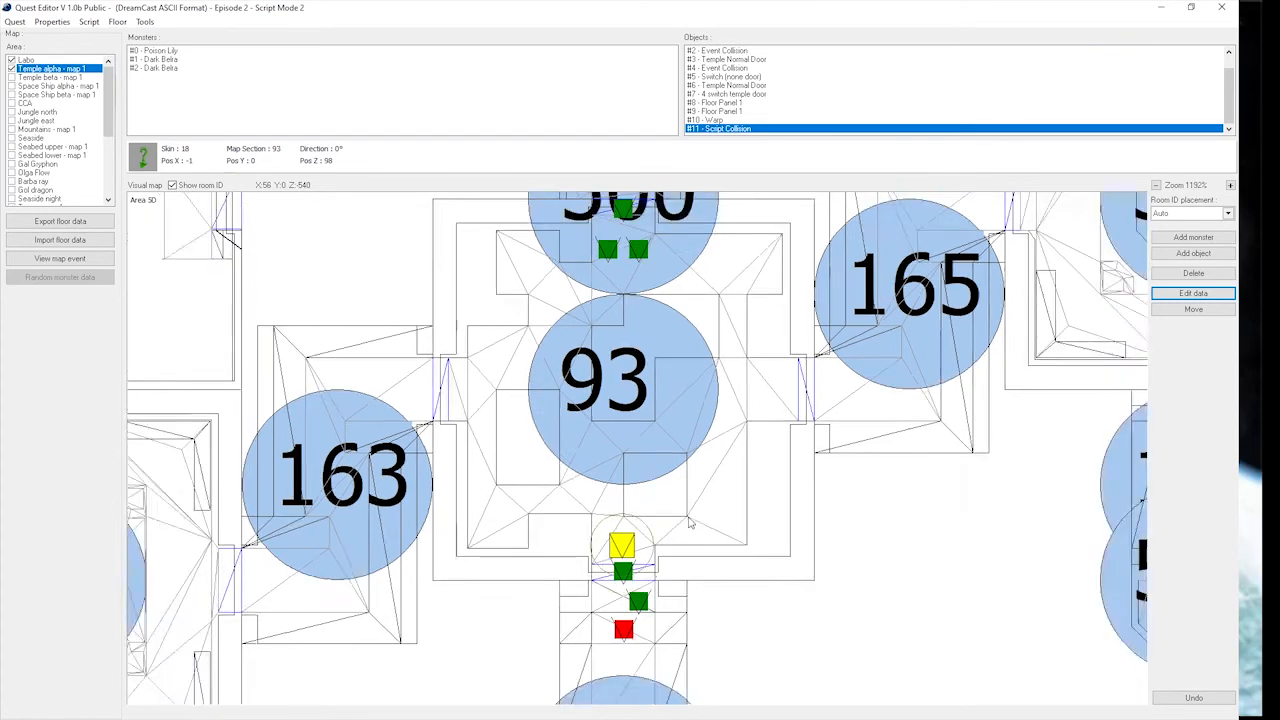
pyautogui.scroll(2, 638, 593)
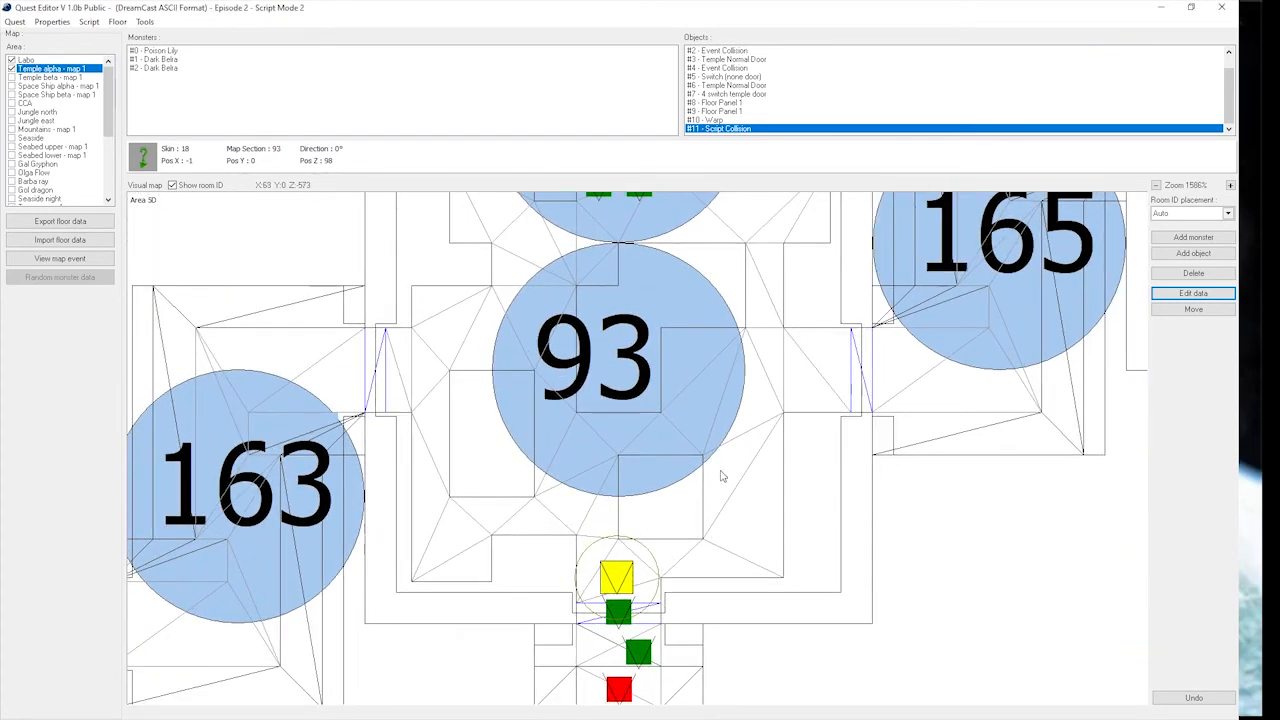
pyautogui.scroll(-2, 728, 470)
# Set the Script Collision's Function to 25 and apply the edited data.
pyautogui.click(1221, 298)
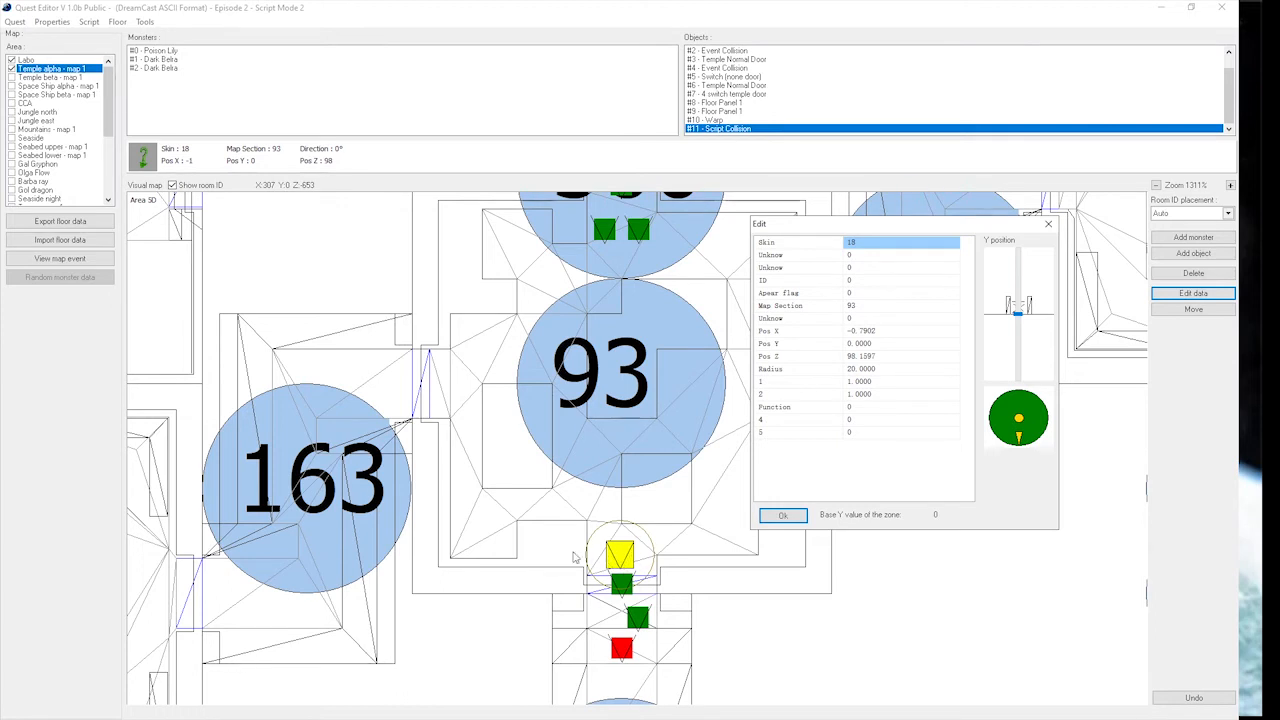
pyautogui.click(866, 409)
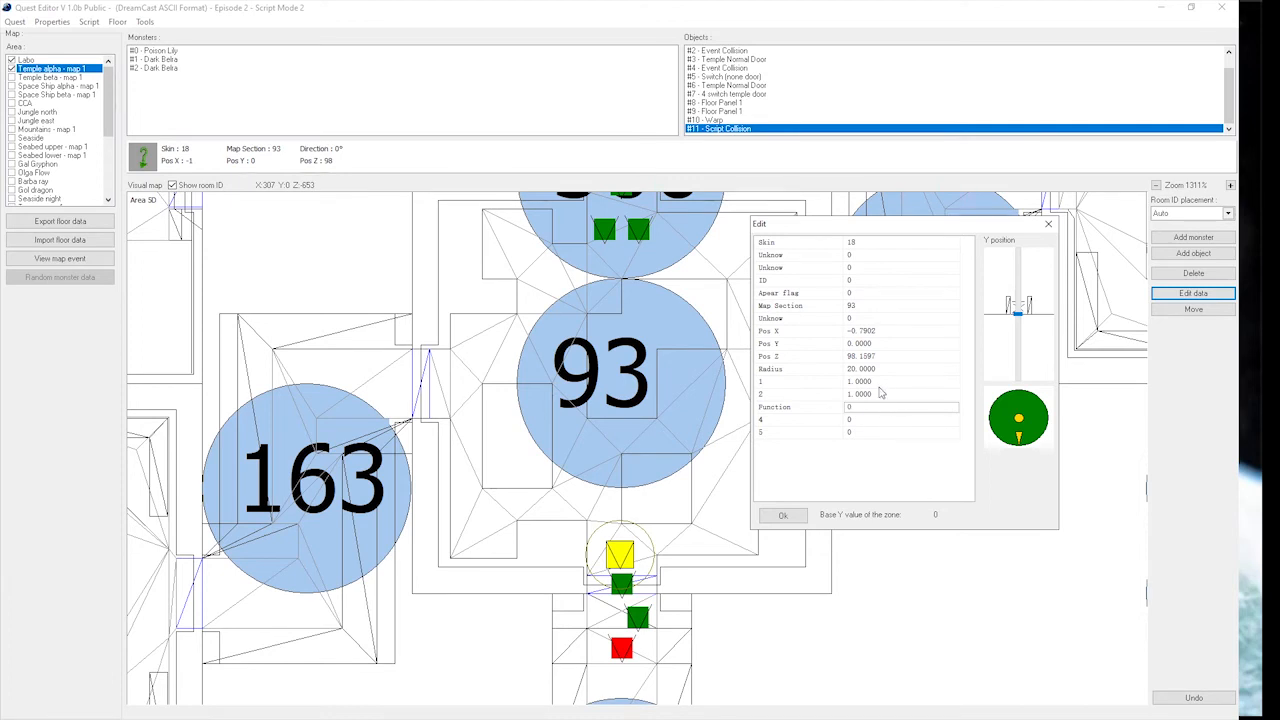
pyautogui.write('25')
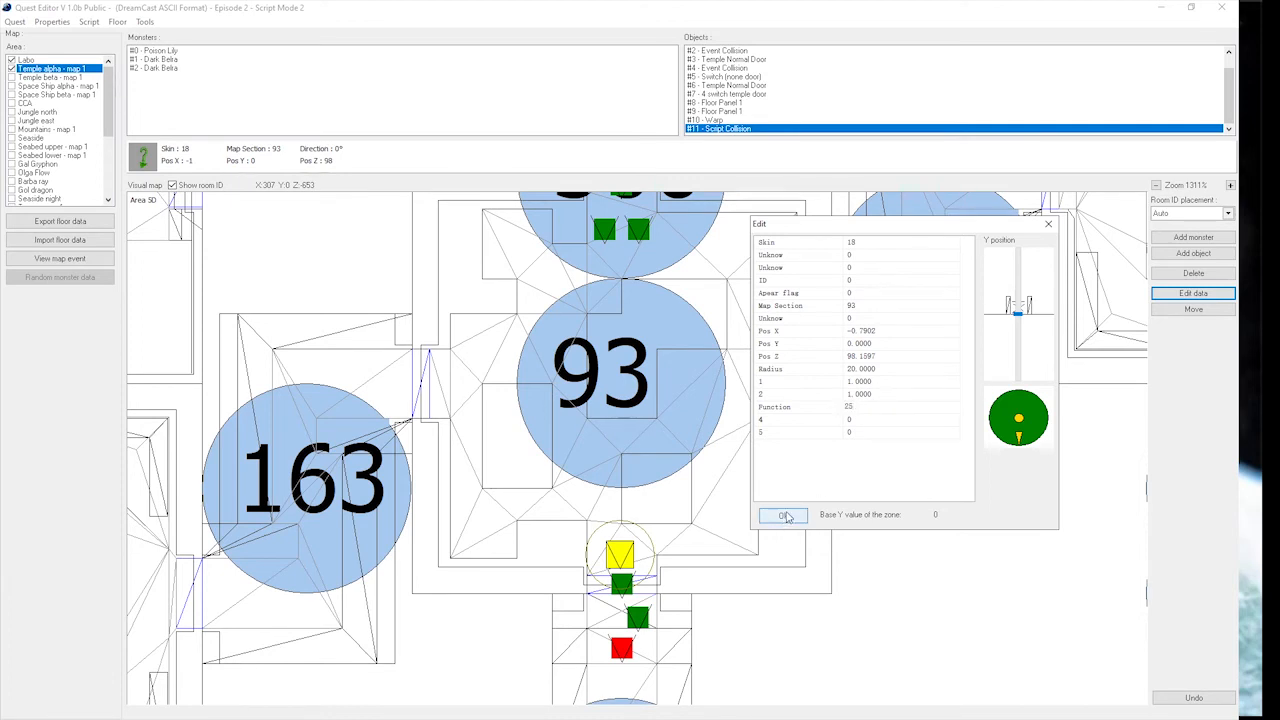
pyautogui.click(784, 516)
# Open the quest script and start a new jmpi_= command labelled 25 after the last nop line.
pyautogui.click(89, 22)
pyautogui.click(116, 37)
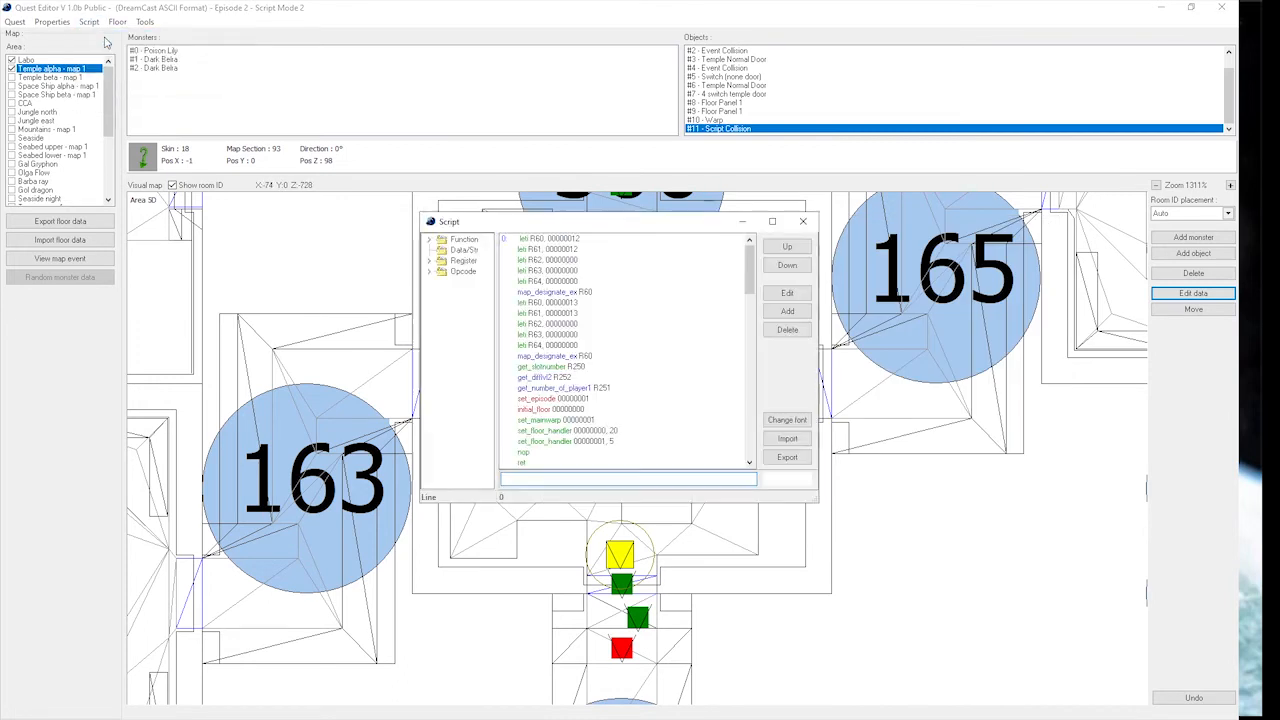
pyautogui.scroll(-2, 585, 379)
pyautogui.scroll(-15, 585, 379)
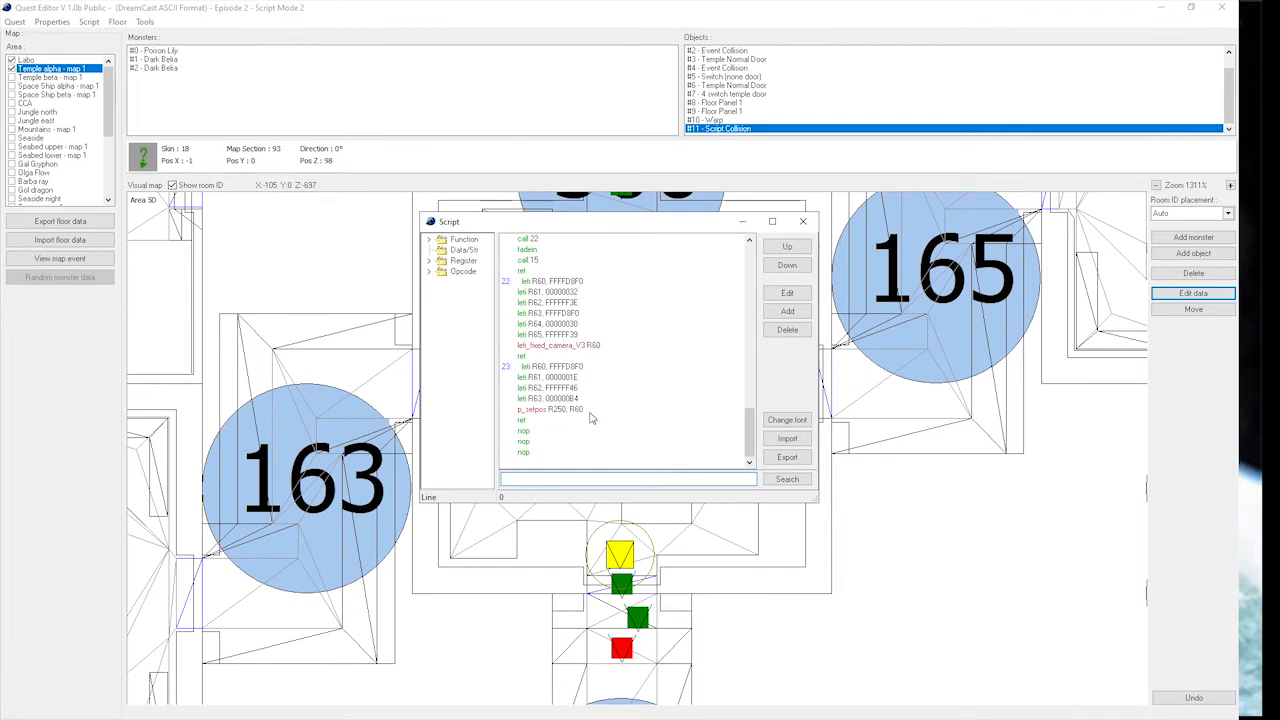
pyautogui.click(533, 454)
pyautogui.click(789, 311)
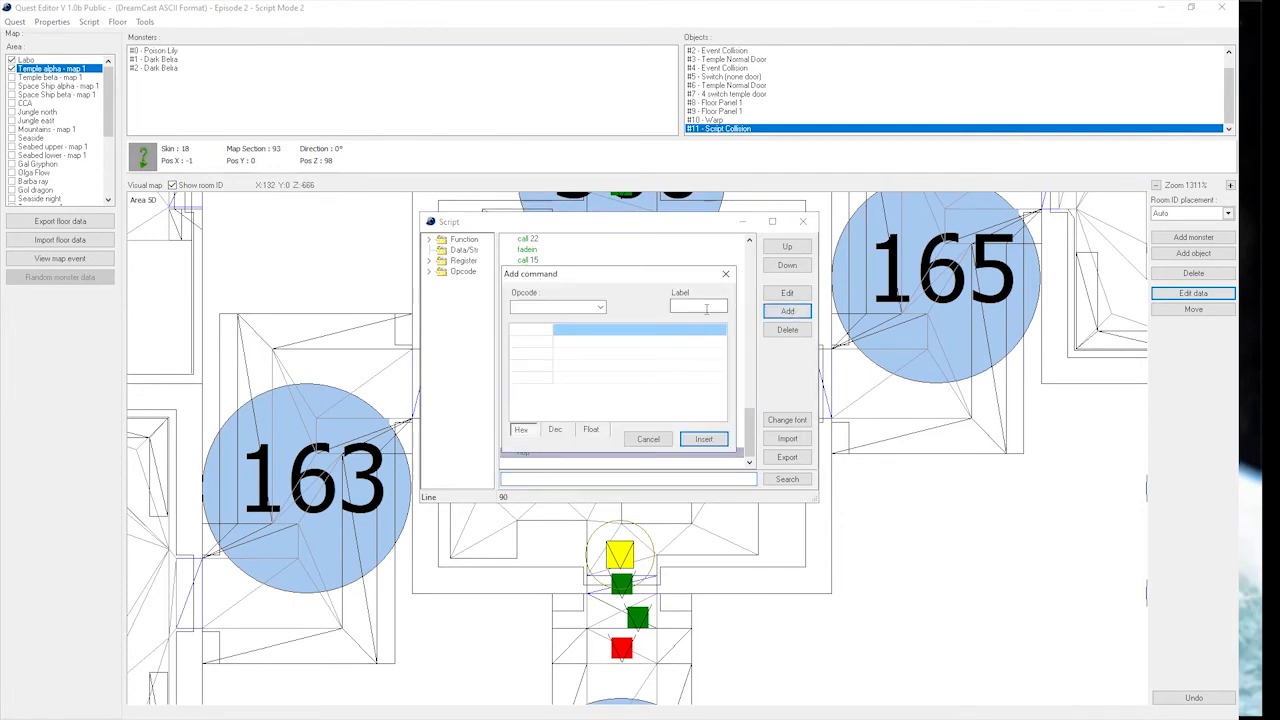
pyautogui.write('25')
pyautogui.click(549, 308)
pyautogui.write('jmp')
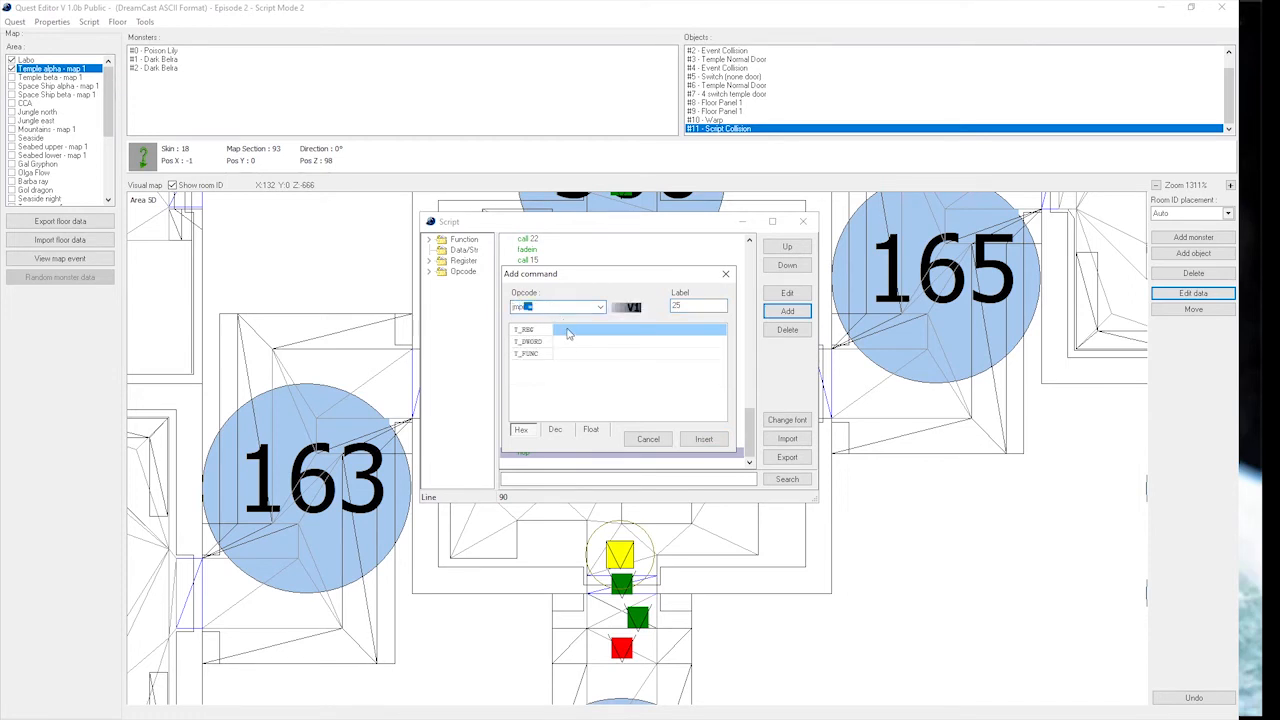
# Give the jmpi_= command register R15, value 0 and target function 26, and insert it into the script.
pyautogui.click(585, 330)
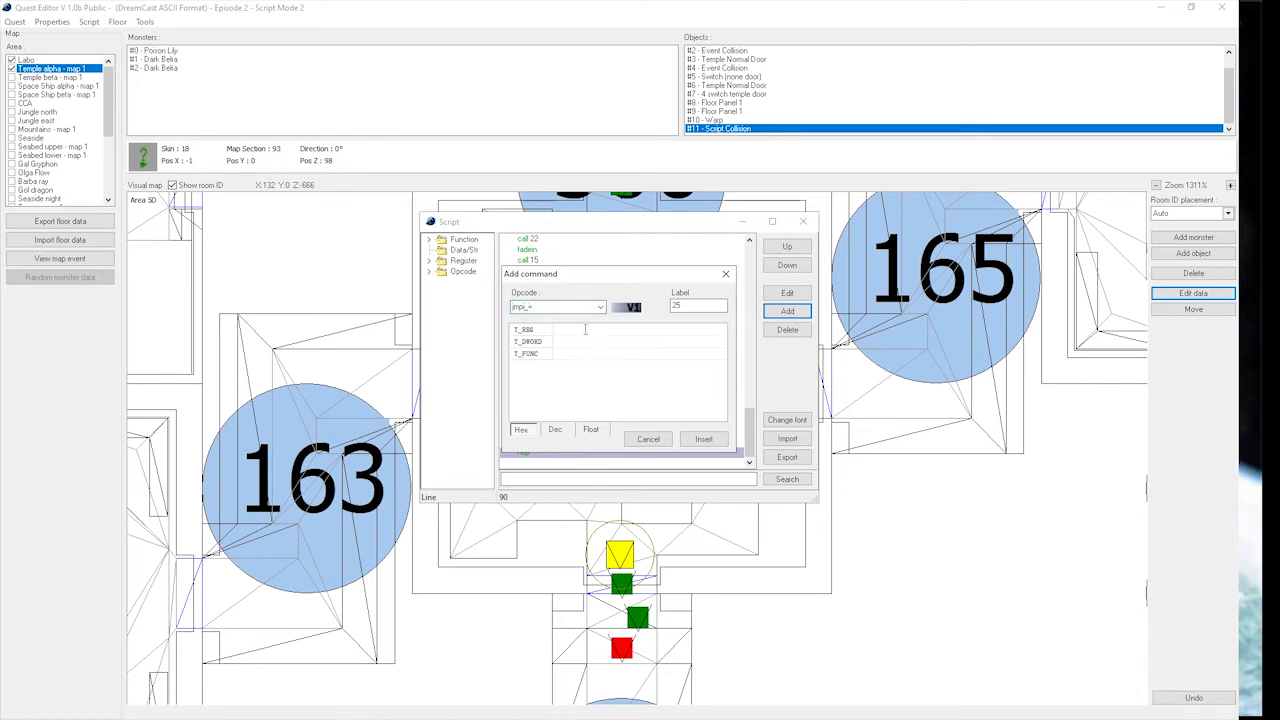
pyautogui.write('15')
pyautogui.click(568, 343)
pyautogui.write('0')
pyautogui.press('Return')
pyautogui.write('26')
pyautogui.click(704, 439)
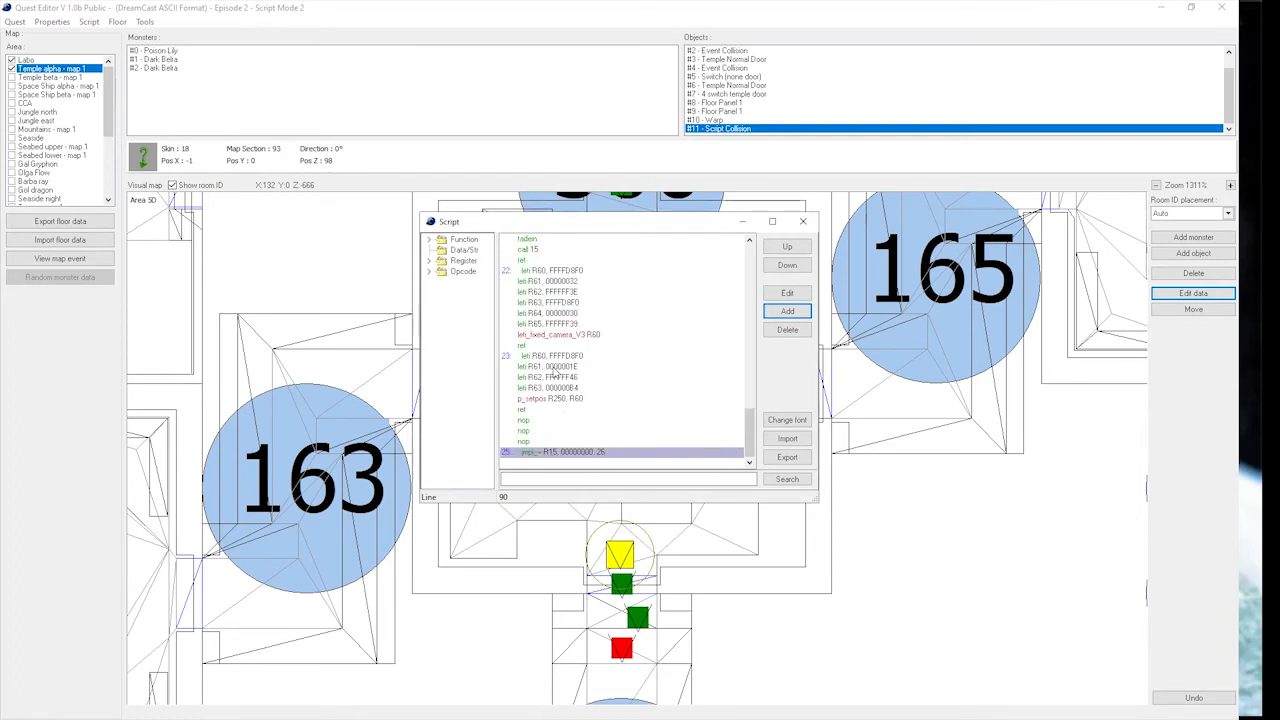
# Examine the script's register list and where R1, R3, R5 and R15 are used.
pyautogui.click(429, 261)
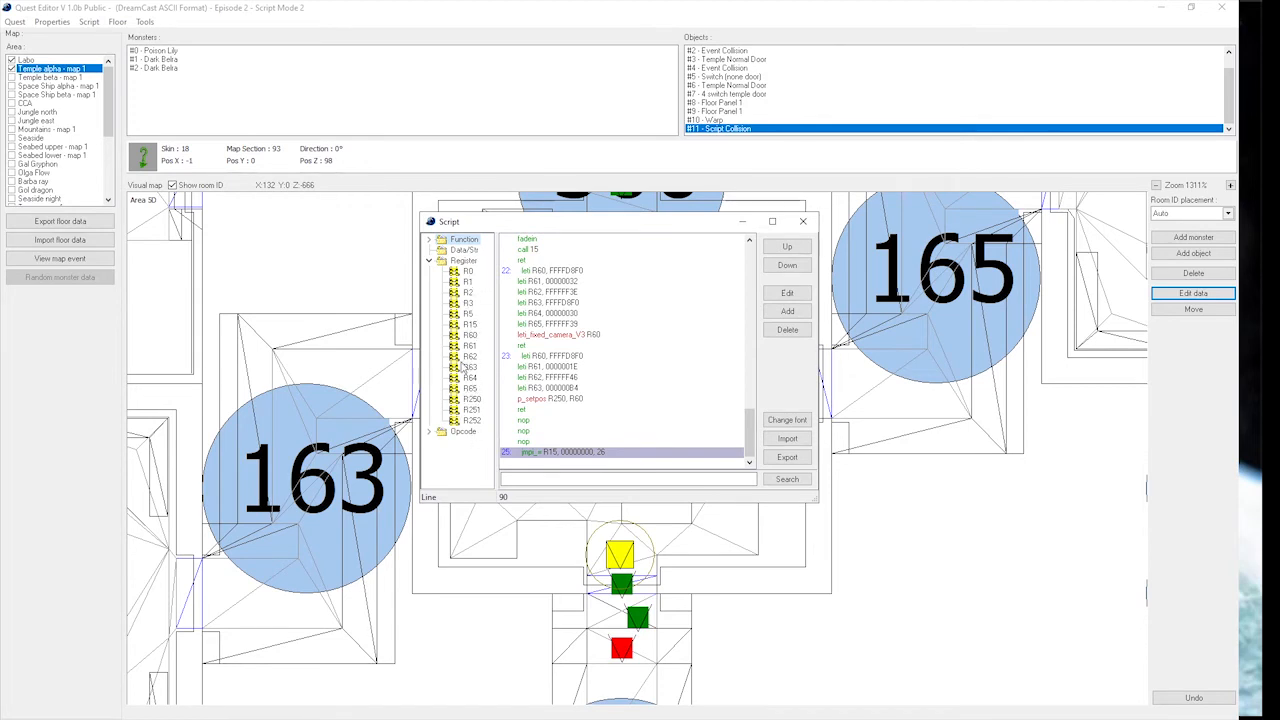
pyautogui.click(472, 326)
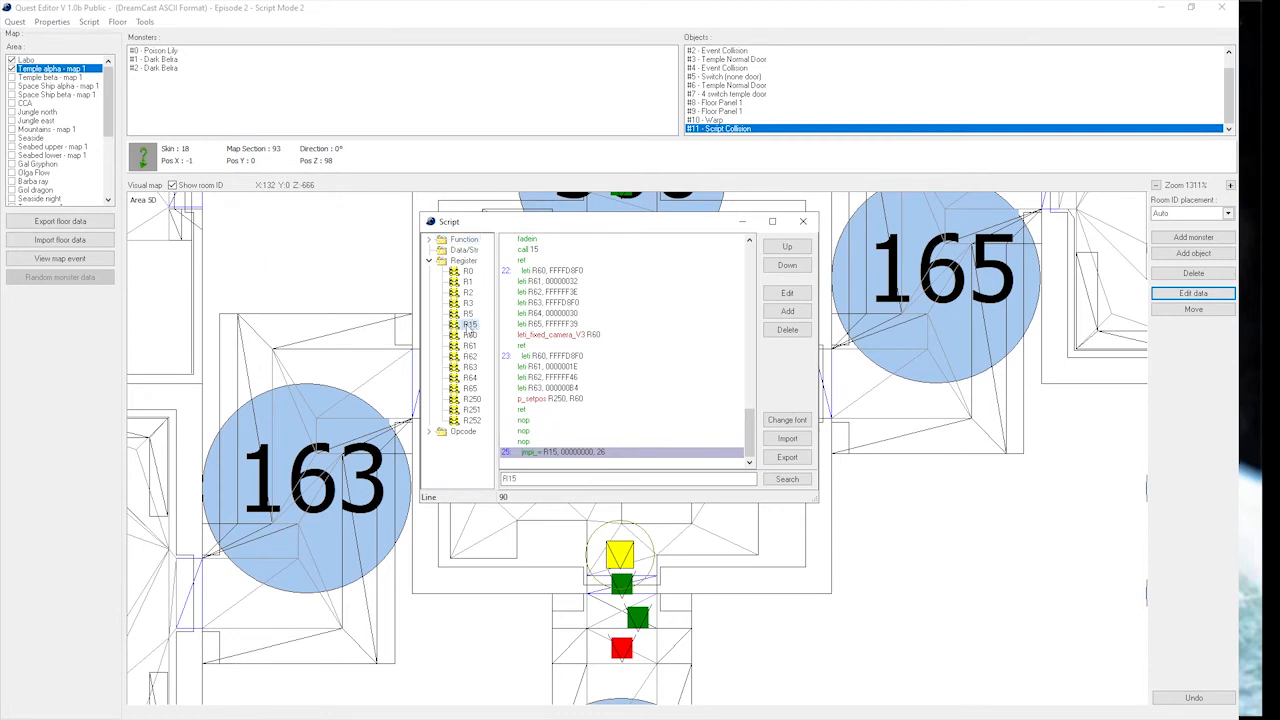
pyautogui.click(469, 282)
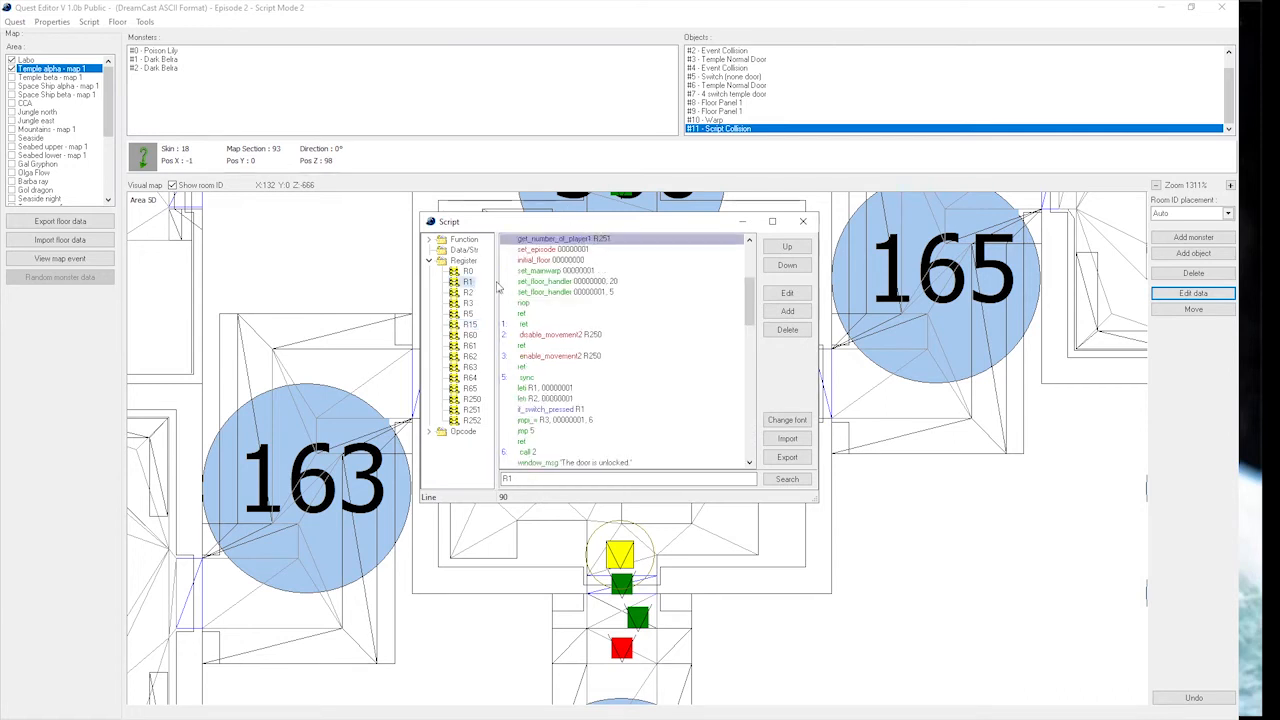
pyautogui.click(469, 303)
pyautogui.click(468, 314)
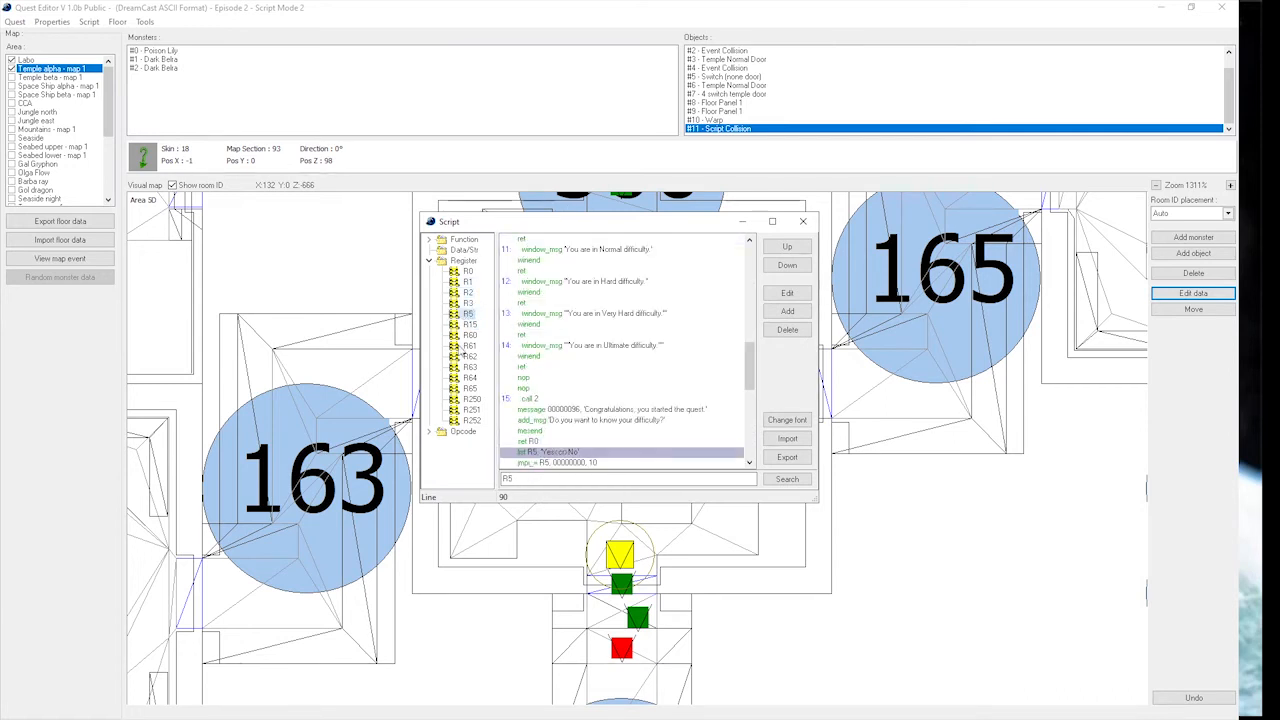
pyautogui.click(469, 324)
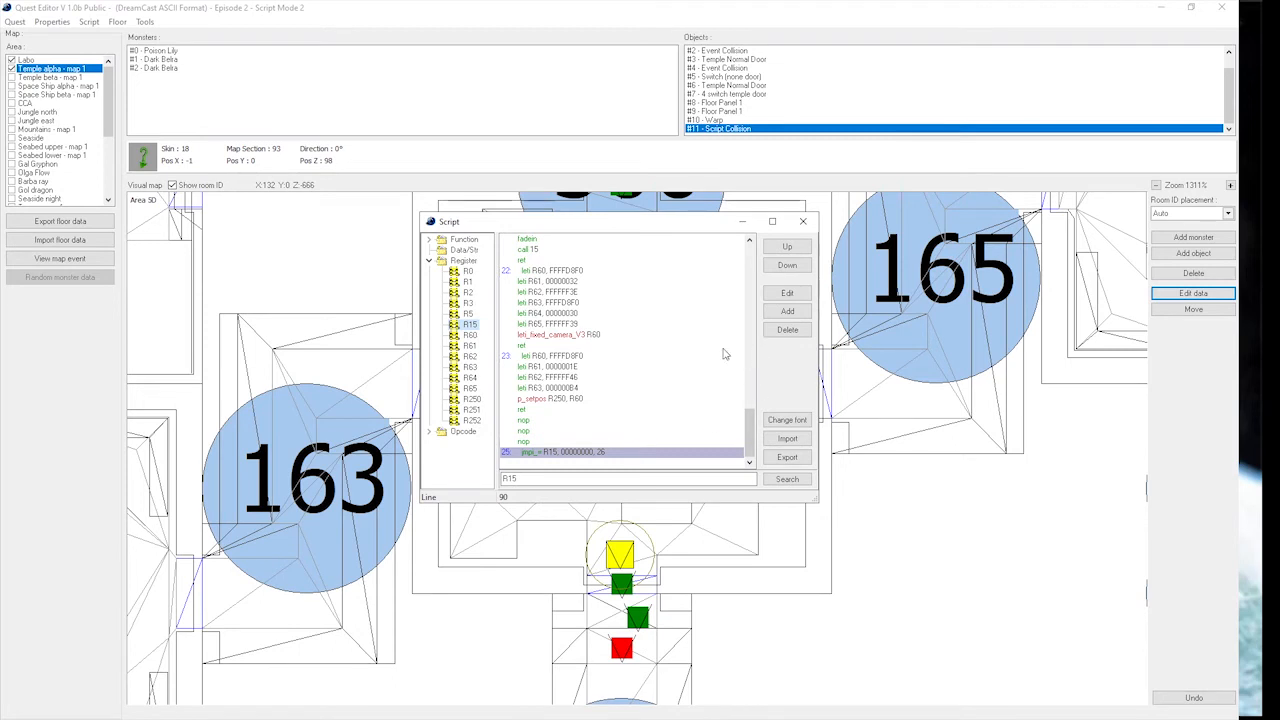
# Add a ret line after the jmpi_= command and begin function 26 with a call to function 2.
pyautogui.click(788, 315)
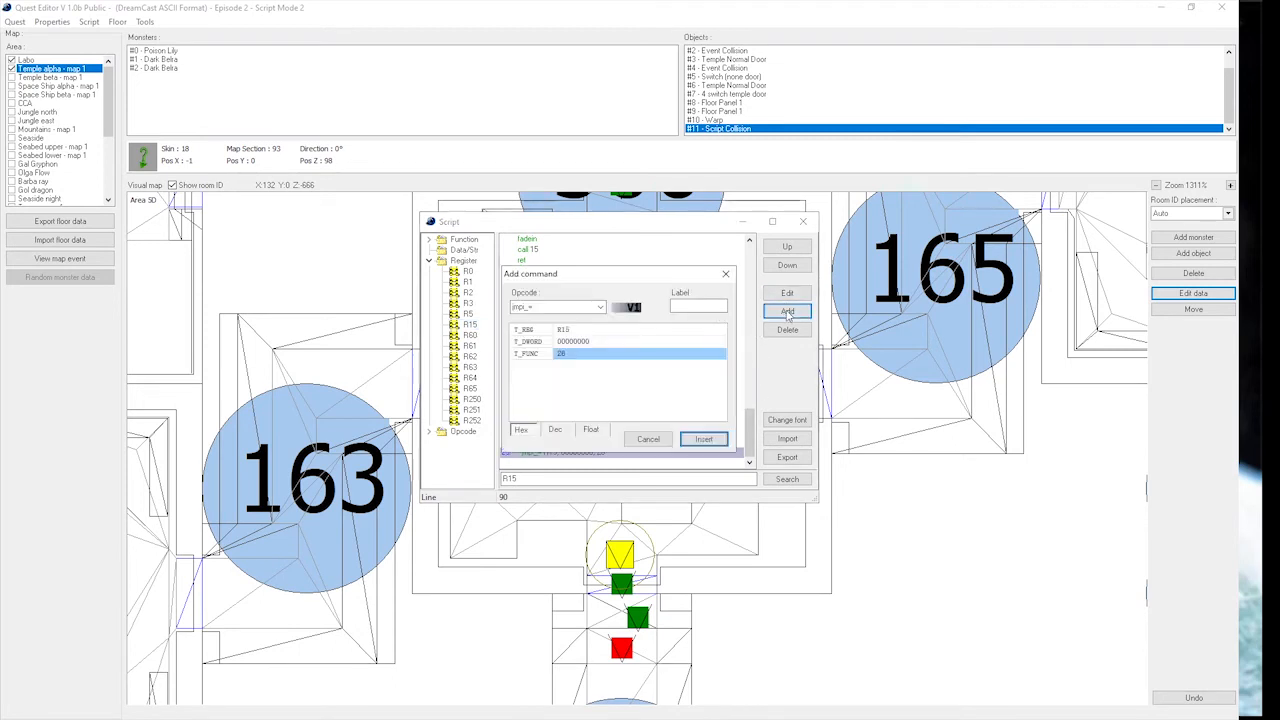
pyautogui.click(706, 441)
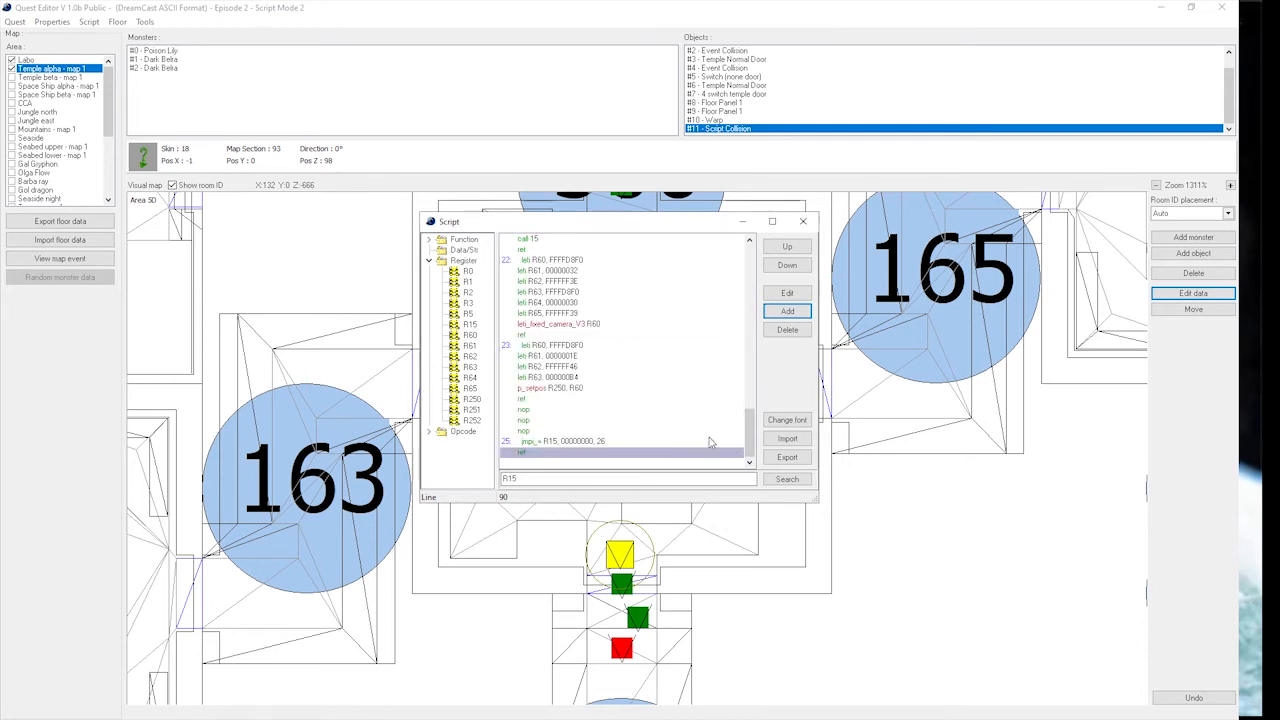
pyautogui.click(788, 312)
pyautogui.click(678, 306)
pyautogui.write('26')
pyautogui.click(558, 307)
pyautogui.moveTo(587, 280); pyautogui.dragTo(845, 306)
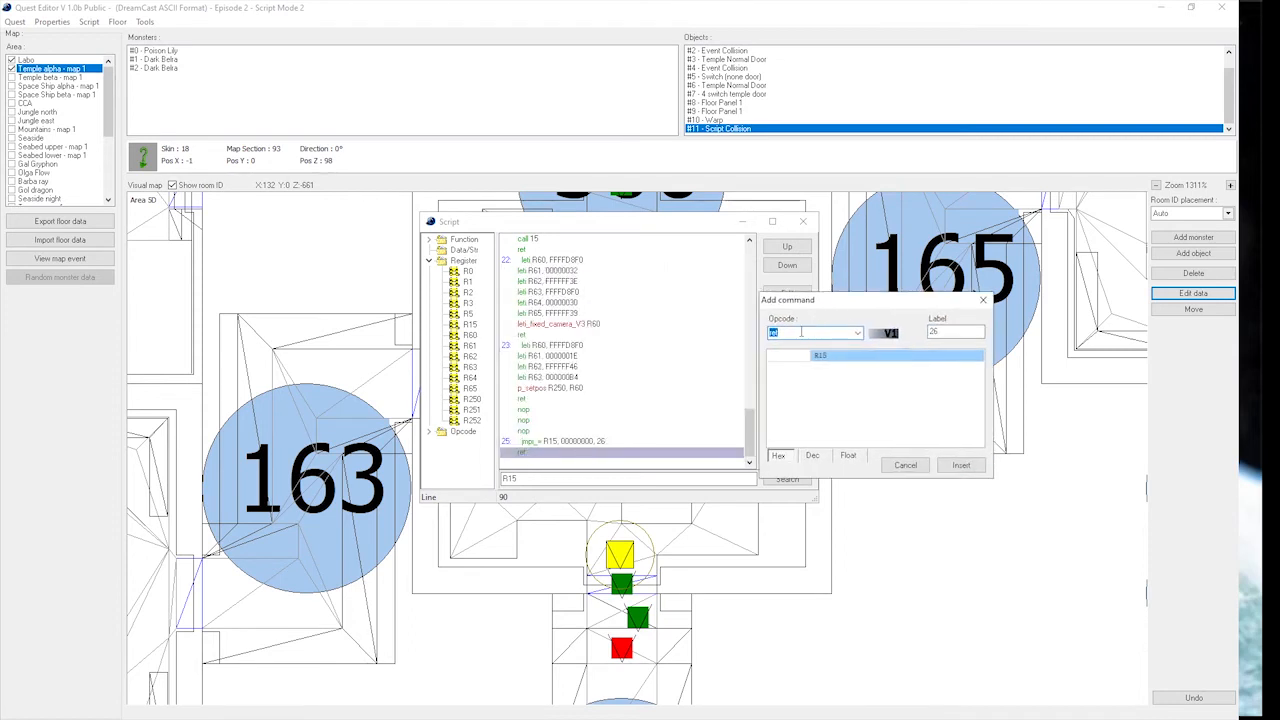
pyautogui.write('call')
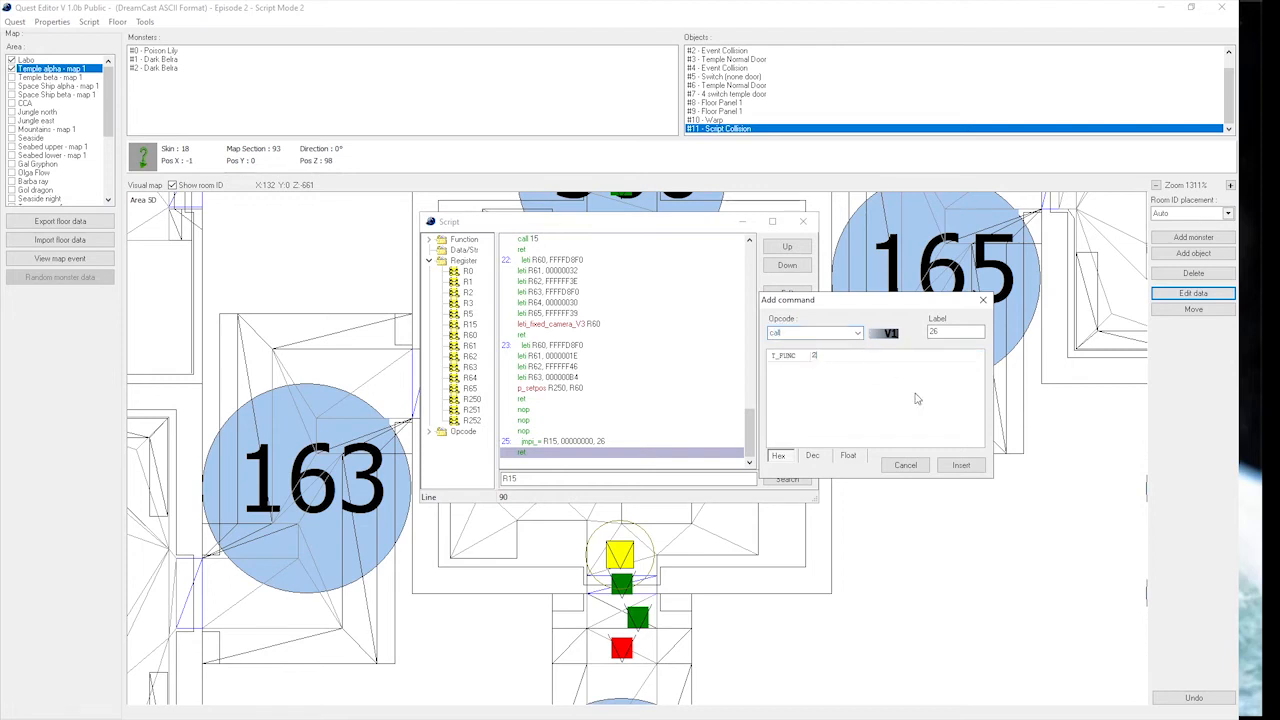
pyautogui.click(960, 465)
# Add a window_msg command reading "The left door leads to area A" after the call 2 line of function 26.
pyautogui.click(787, 311)
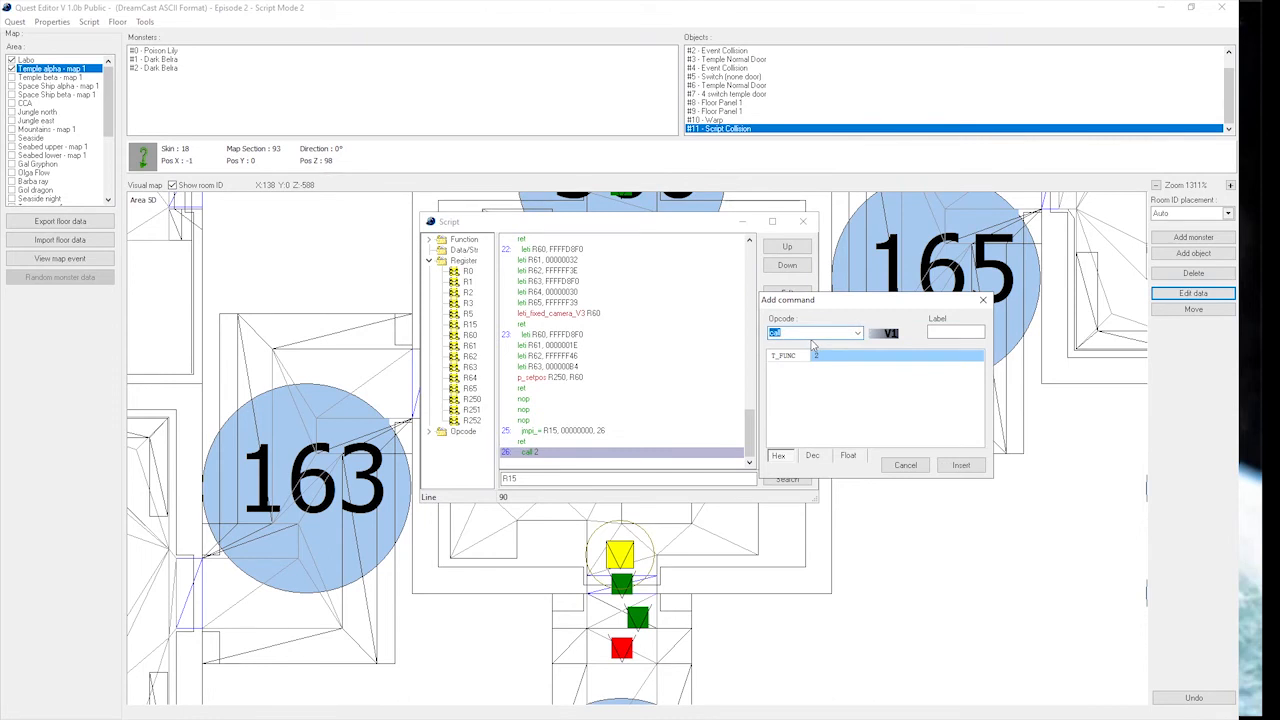
pyautogui.write('window_msg')
pyautogui.click(815, 356)
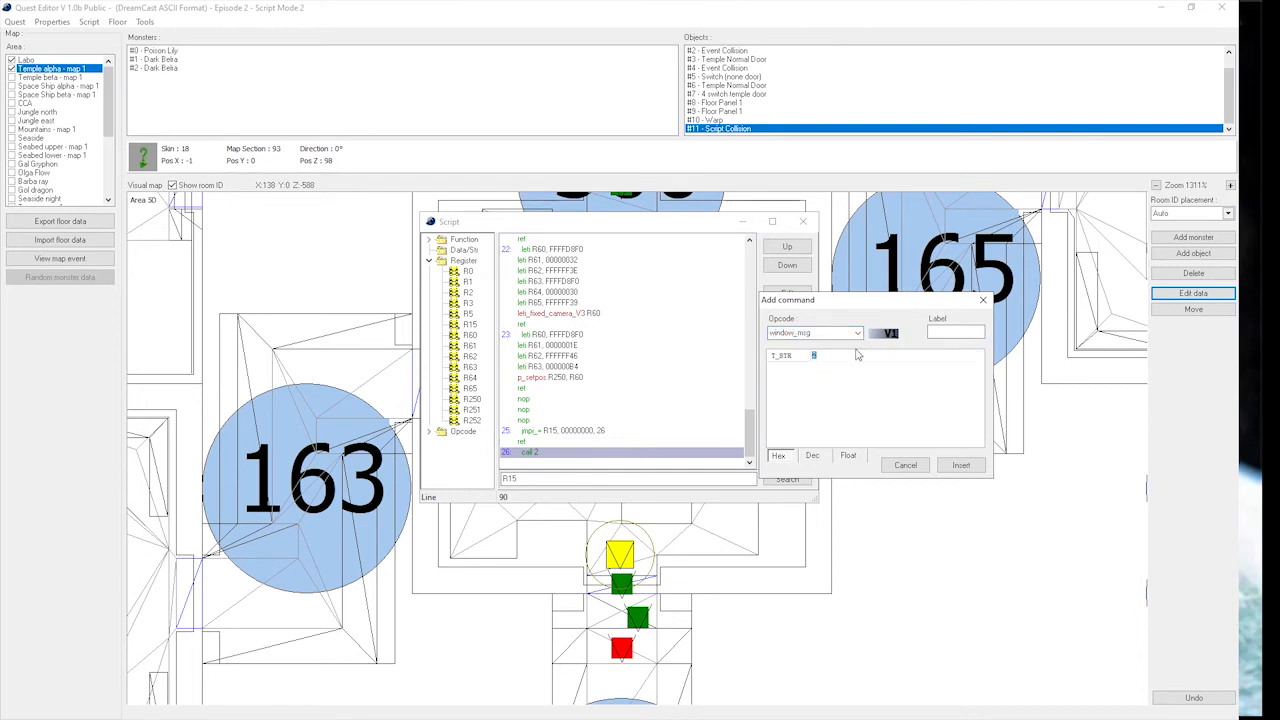
pyautogui.write('The Right')
pyautogui.press('BackSpace')
pyautogui.press('BackSpace')
pyautogui.press('BackSpace')
pyautogui.write('left door leads')
pyautogui.click(961, 465)
# Add a second window_msg command with the text "The right door leads to area B".
pyautogui.click(809, 313)
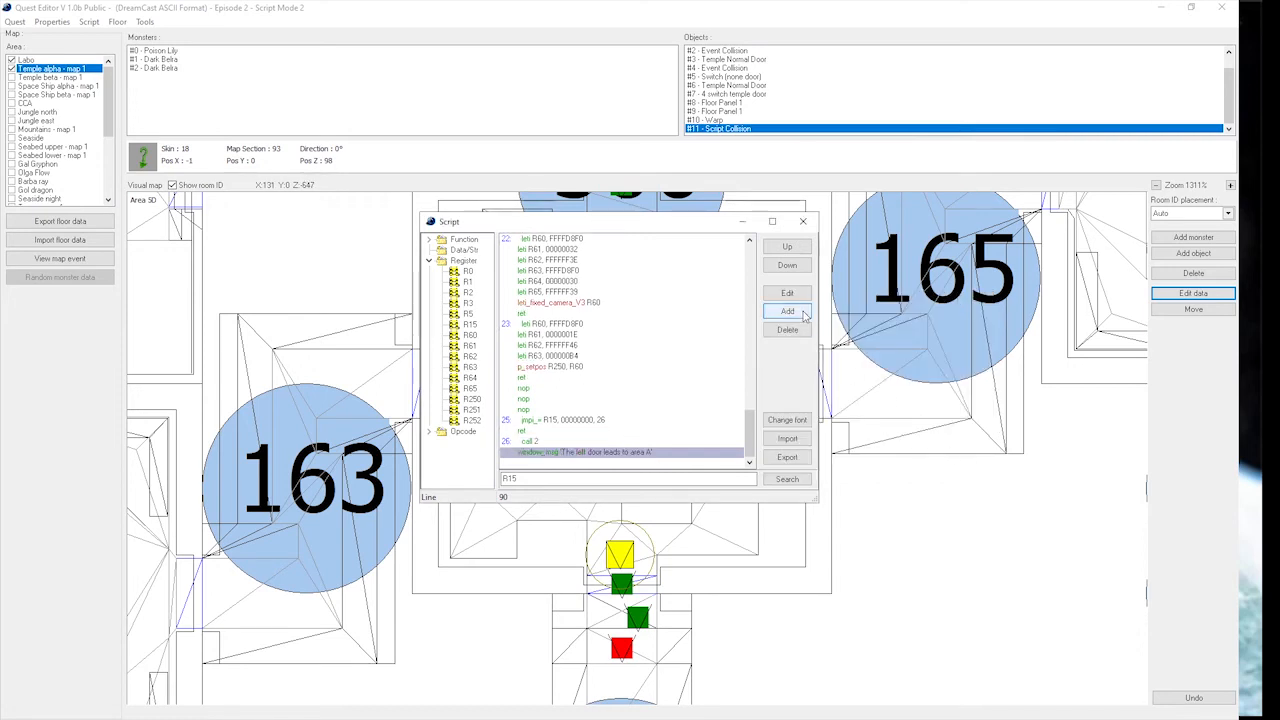
pyautogui.write('add_win')
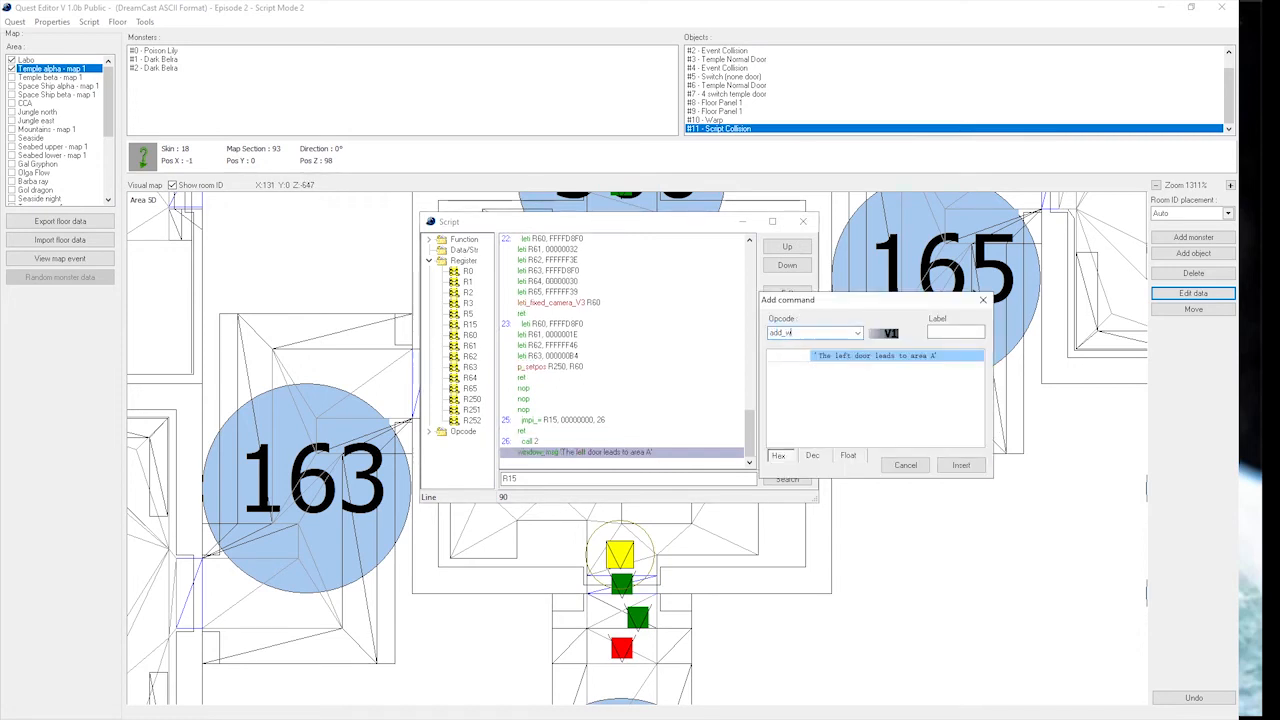
pyautogui.write('window_msg')
pyautogui.click(856, 358)
pyautogui.write('The right doo')
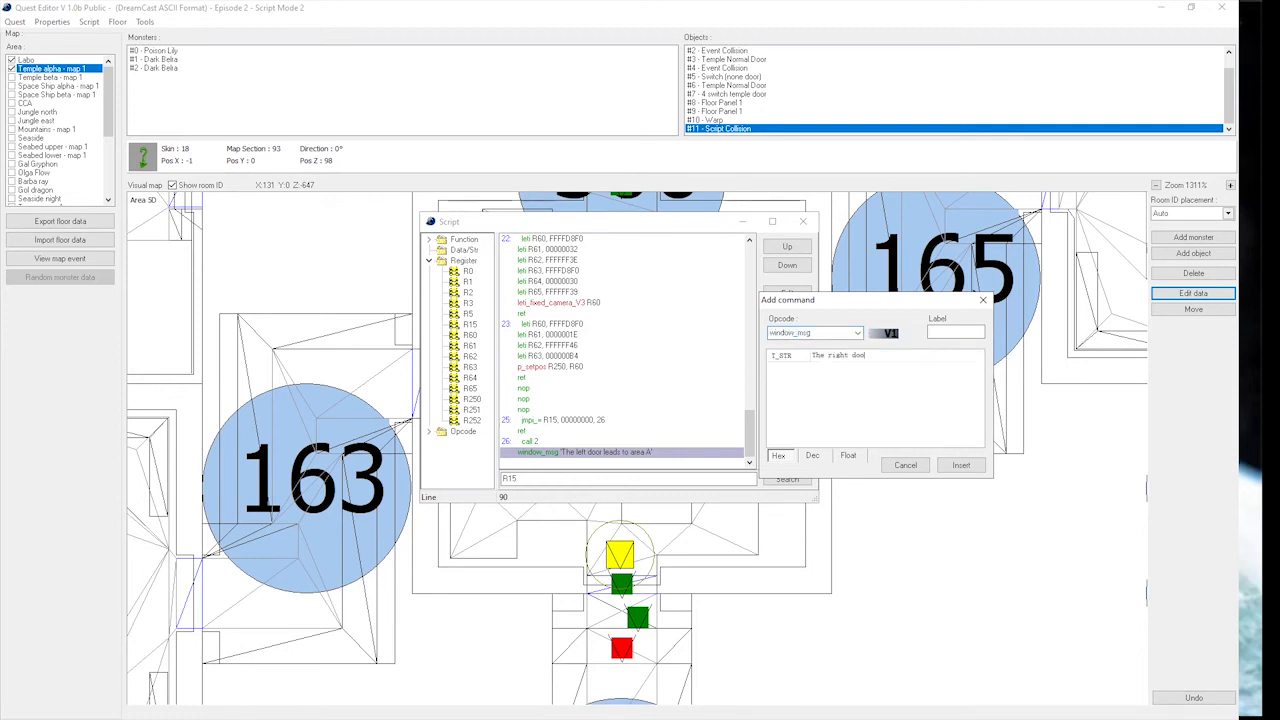
pyautogui.write('r leads to area B')
pyautogui.click(960, 465)
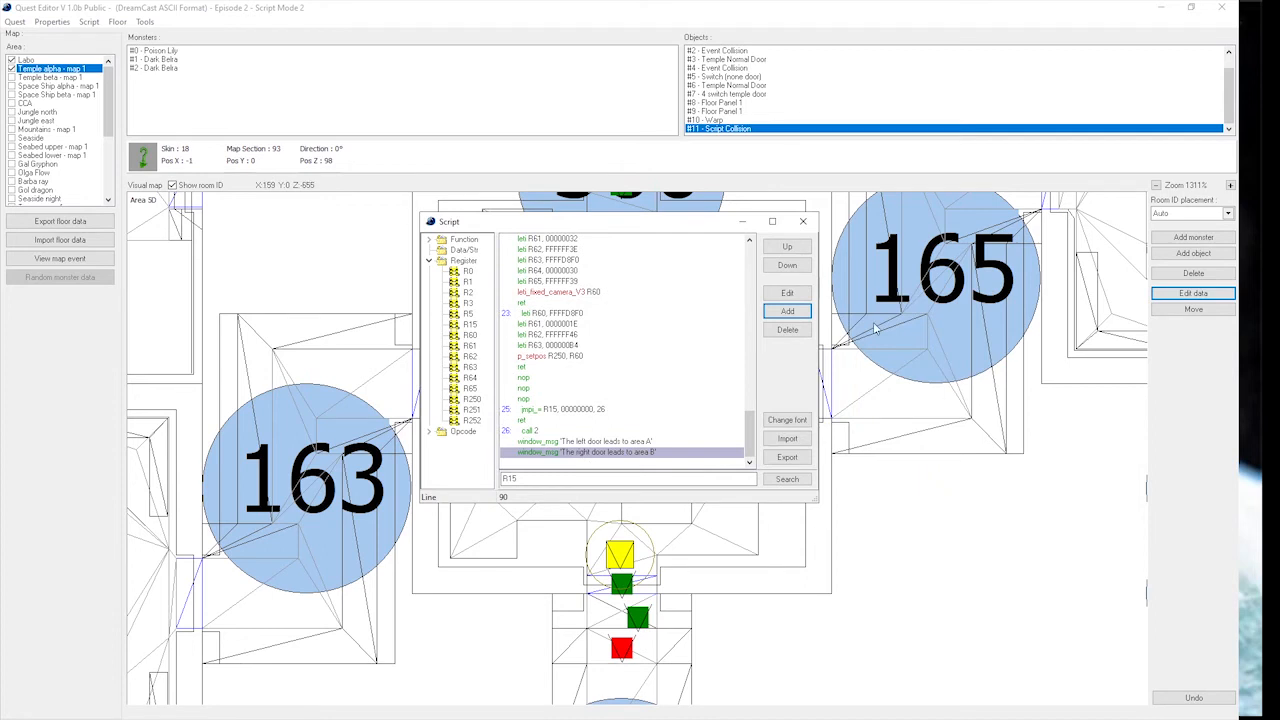
# Add a third window_msg command with the text "The door in front of you leads to a warp.".
pyautogui.click(806, 312)
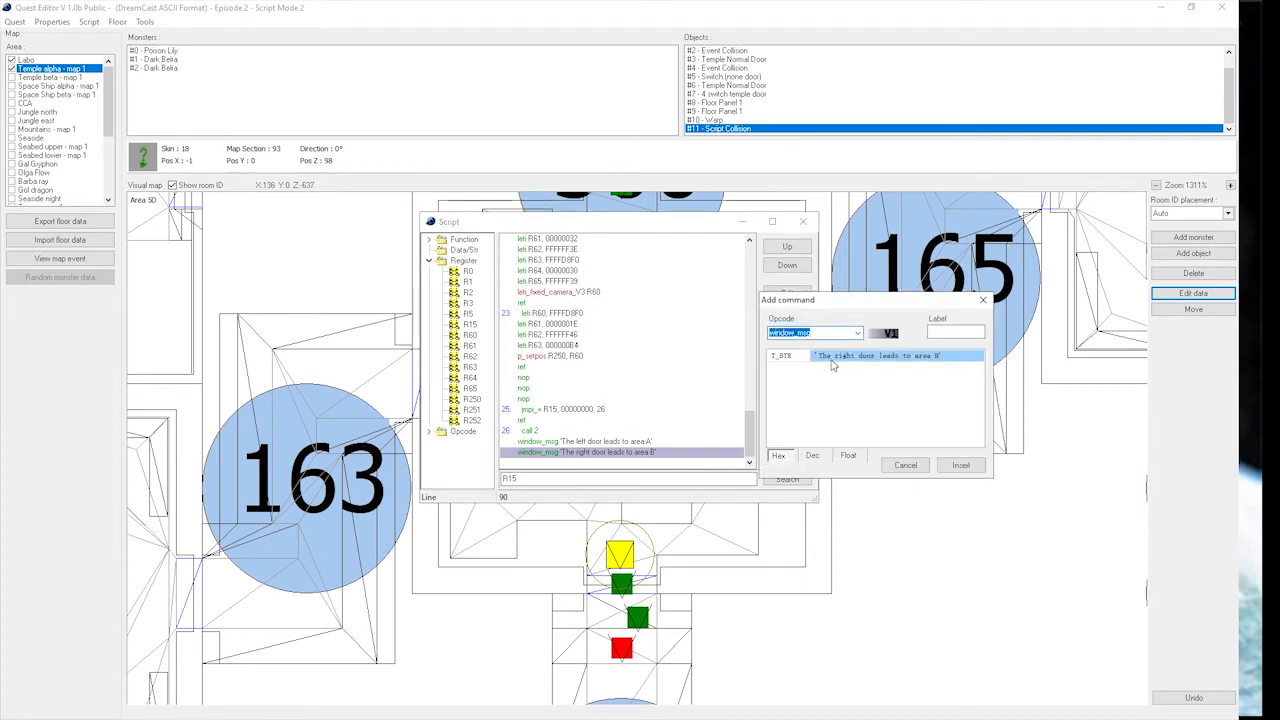
pyautogui.click(828, 360)
pyautogui.write('The door')
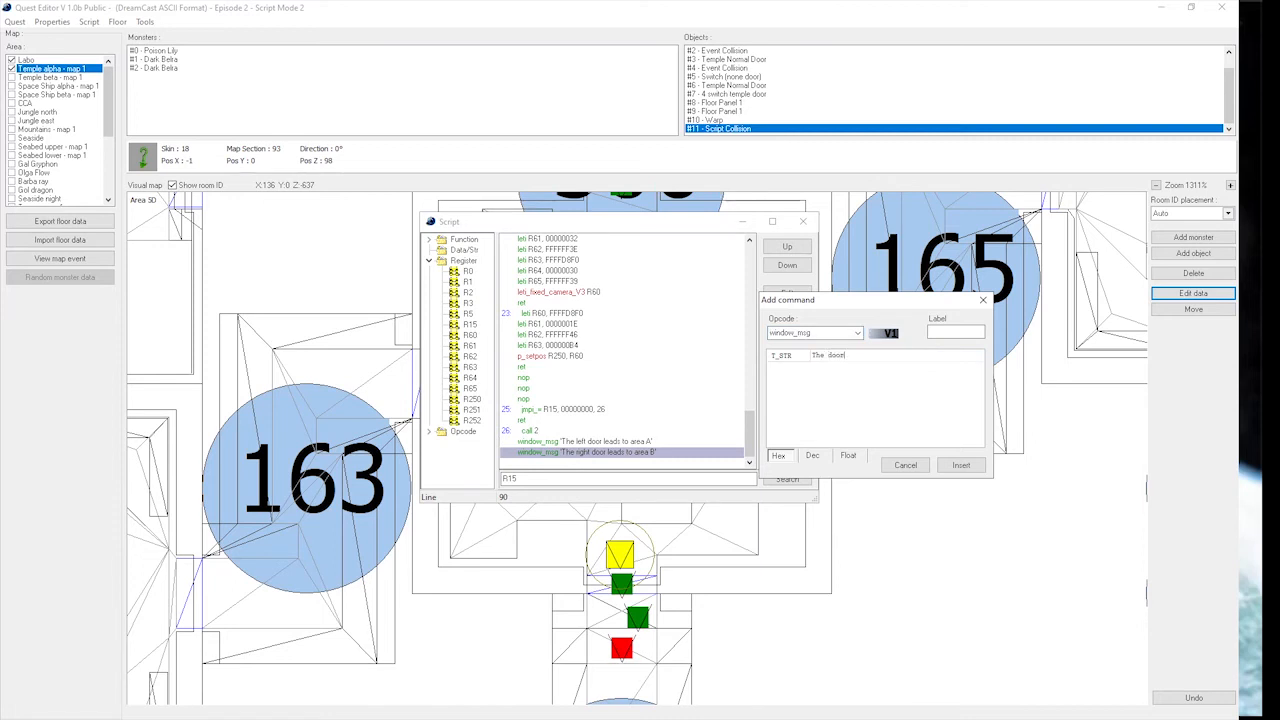
pyautogui.write(' in front of you leads to a warp')
pyautogui.click(960, 465)
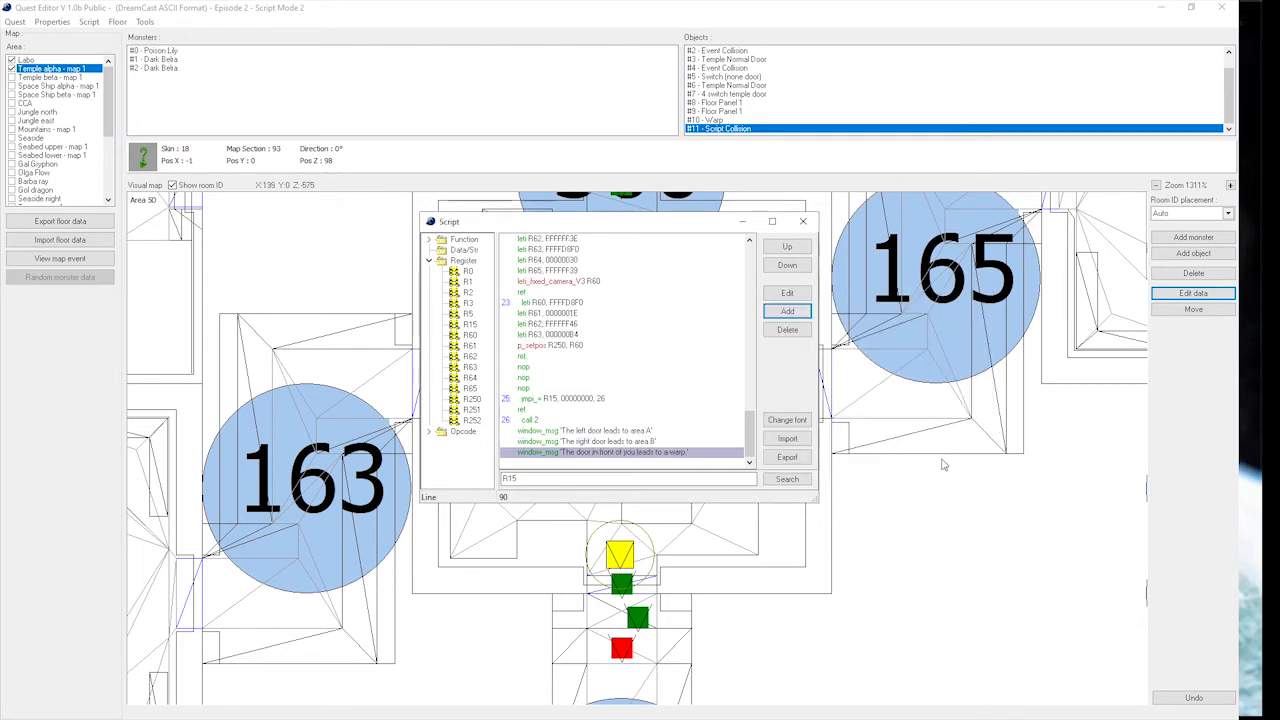
# Add a winend command after the messages, followed by a call to function 3.
pyautogui.click(788, 311)
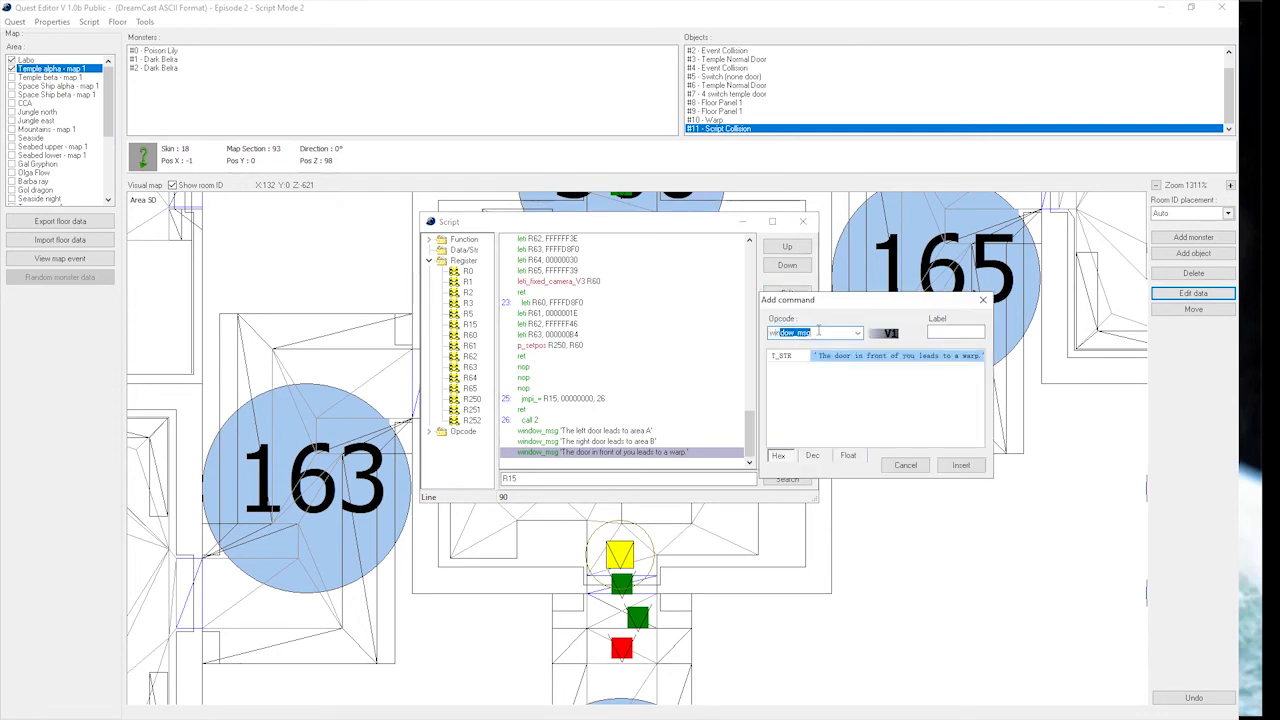
pyautogui.write('n_e')
pyautogui.write('en')
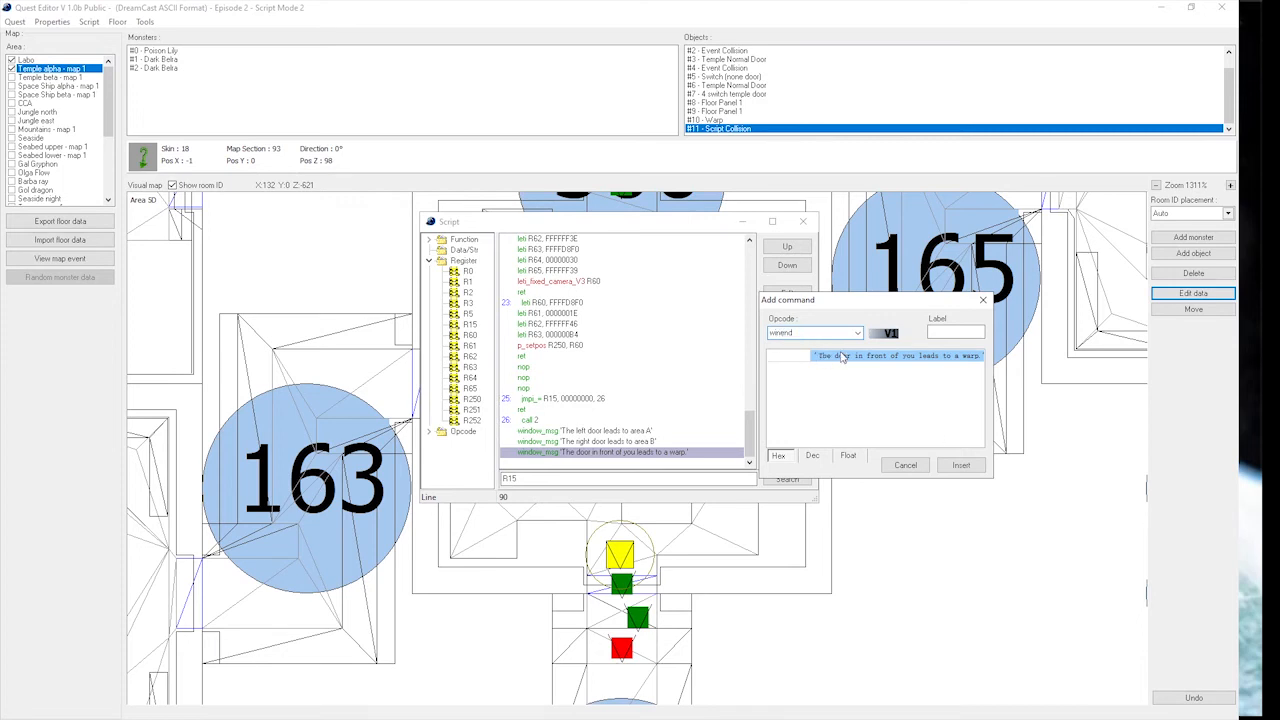
pyautogui.click(960, 465)
pyautogui.click(786, 312)
pyautogui.write('ca')
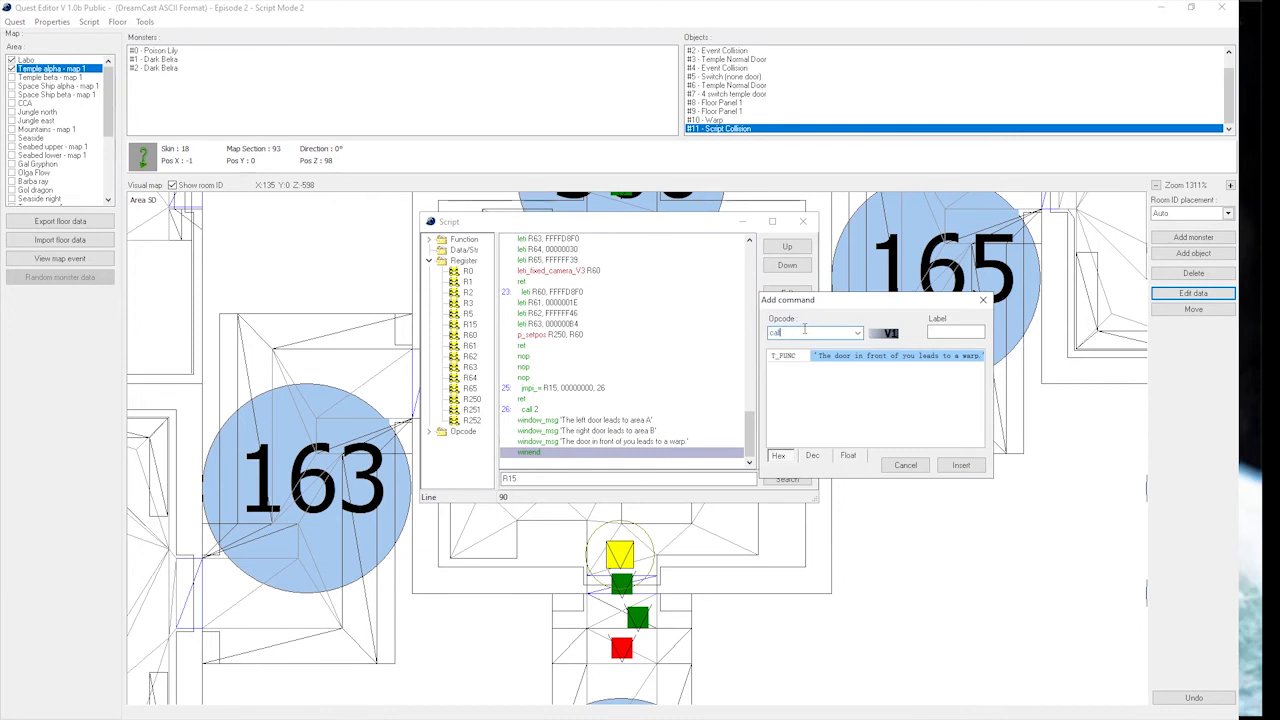
pyautogui.write('ll')
pyautogui.press('Tab')
pyautogui.write('2')
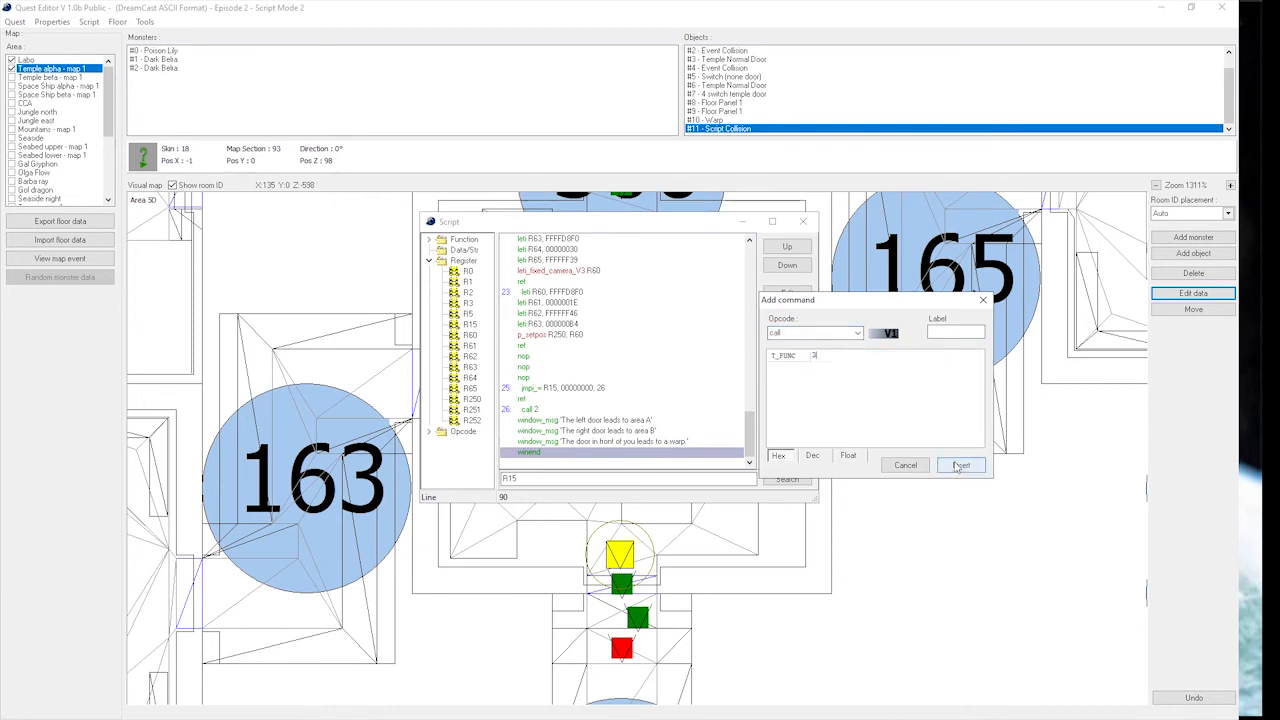
pyautogui.click(960, 465)
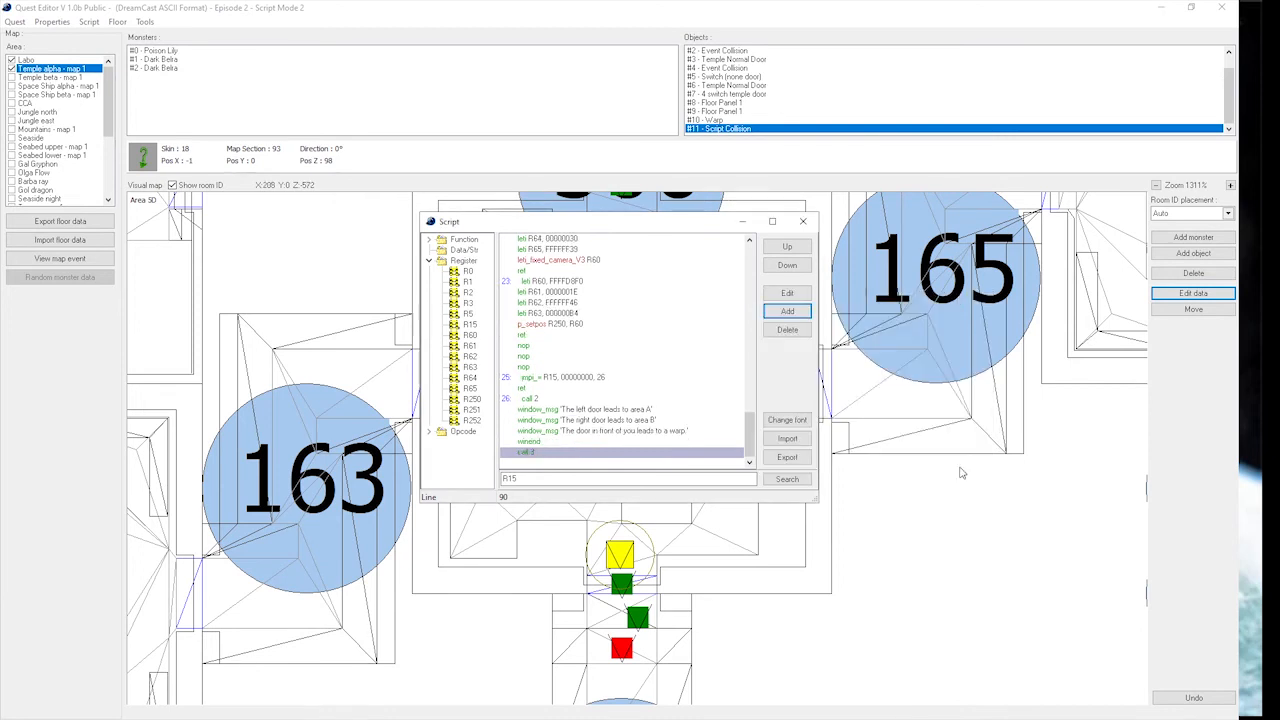
# Close function 26 with a ret line after the call to function 3.
pyautogui.click(787, 311)
pyautogui.write('ret')
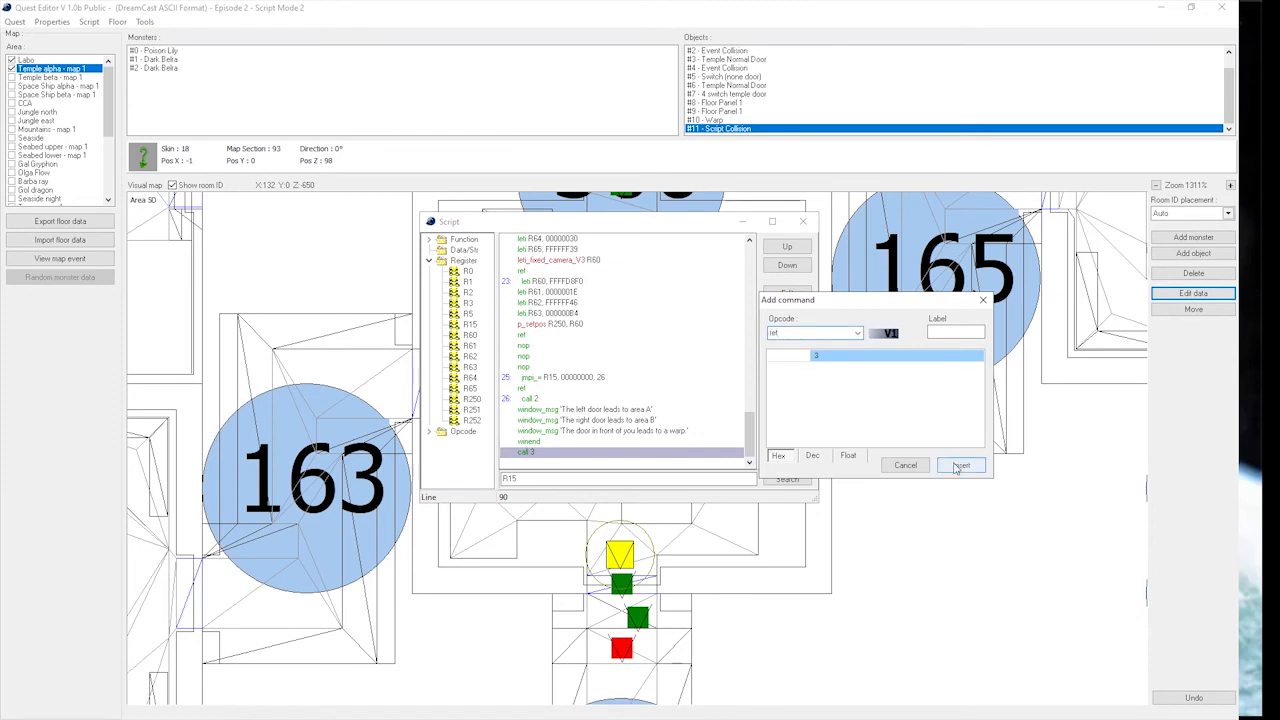
pyautogui.press('Return')
pyautogui.scroll(2, 621, 366)
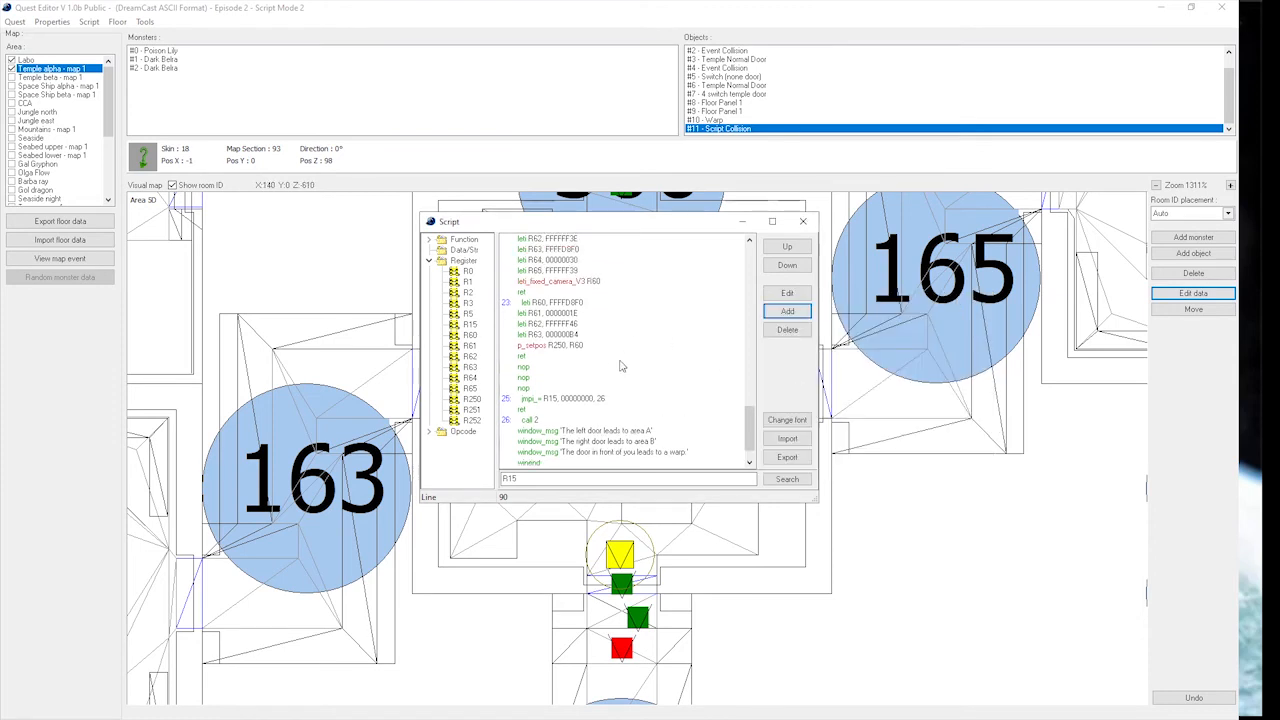
pyautogui.scroll(-2, 621, 366)
pyautogui.scroll(-1, 621, 366)
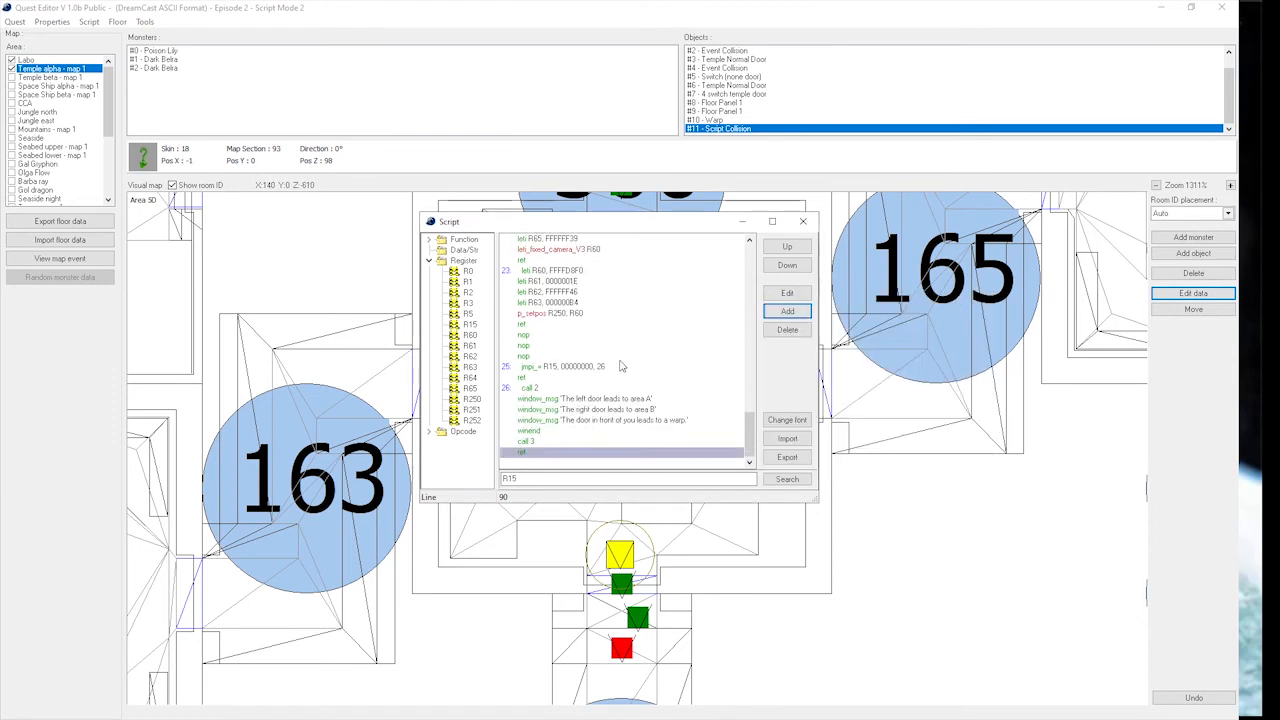
# Insert a leti command that sets R15 to 1 between function 26's call 3 and ret lines.
pyautogui.click(595, 441)
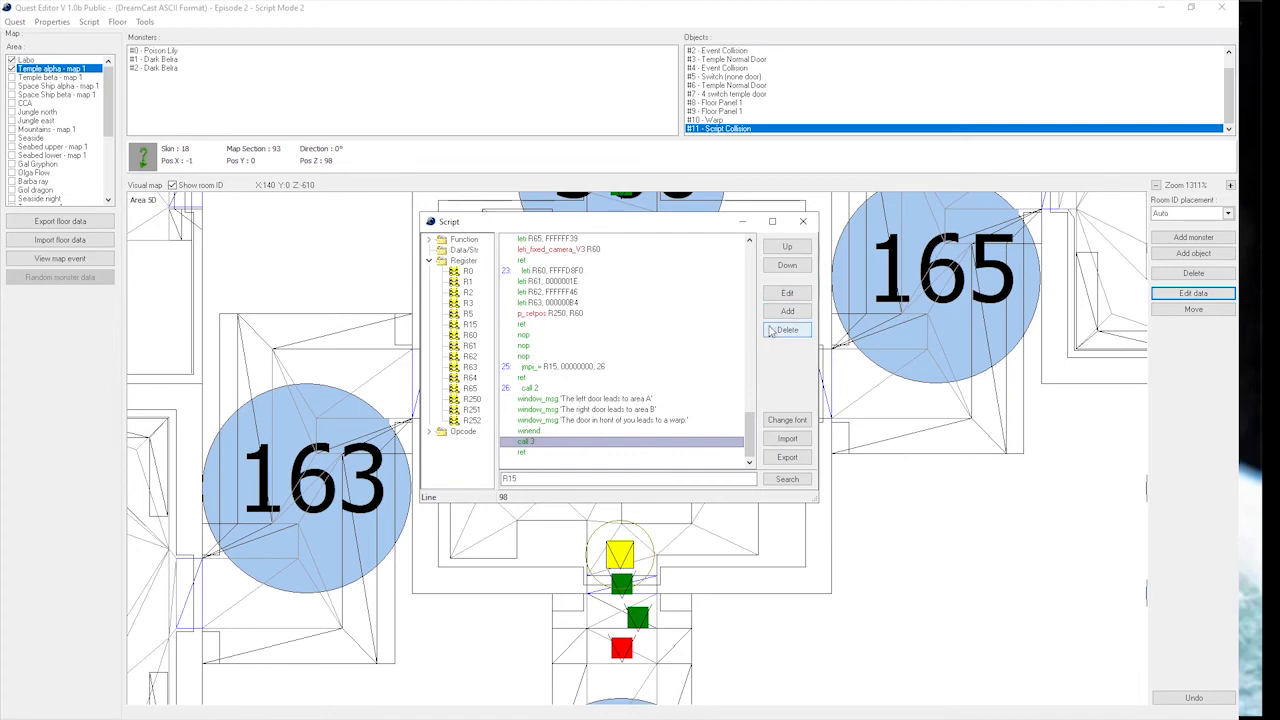
pyautogui.click(526, 367)
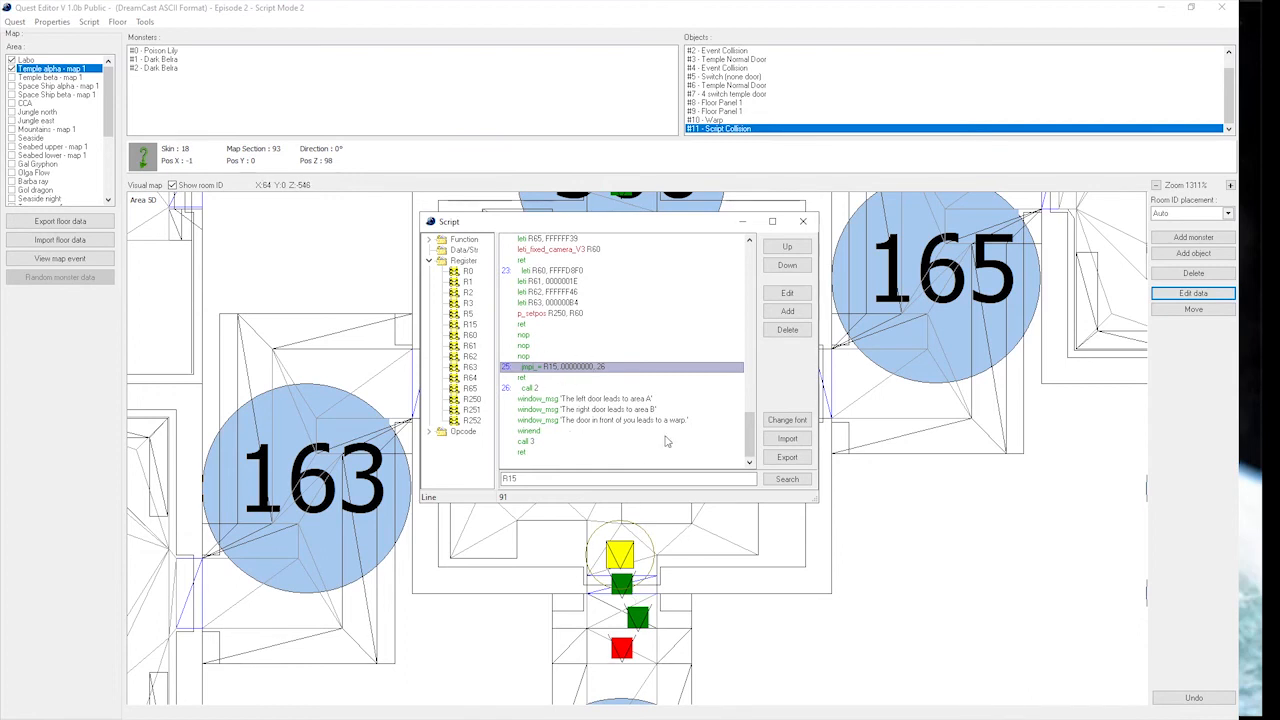
pyautogui.click(590, 431)
pyautogui.click(594, 441)
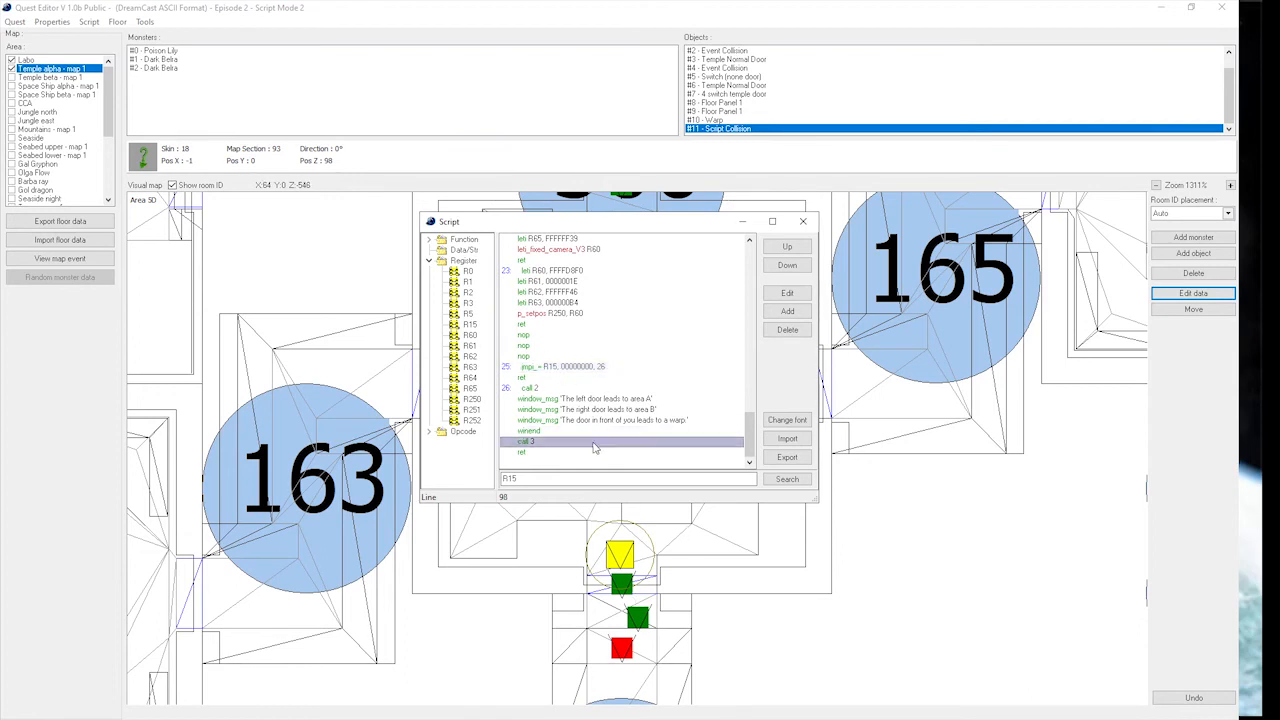
pyautogui.click(788, 311)
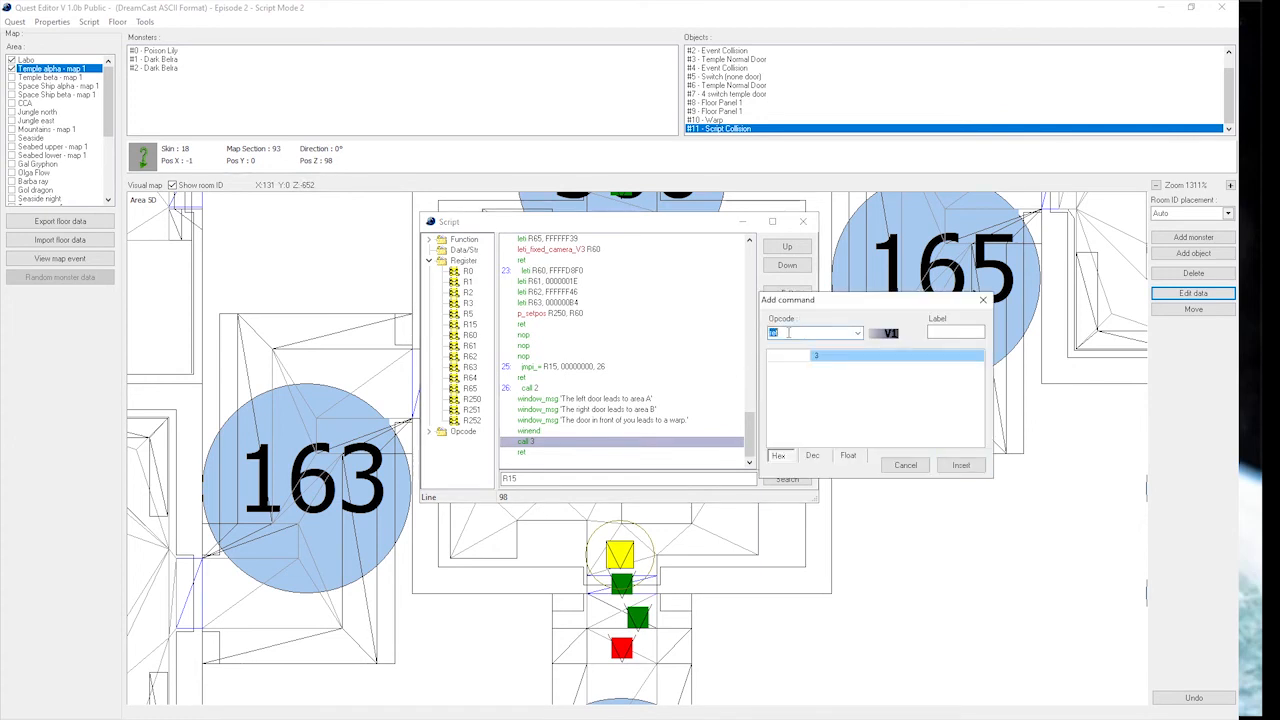
pyautogui.write('leti')
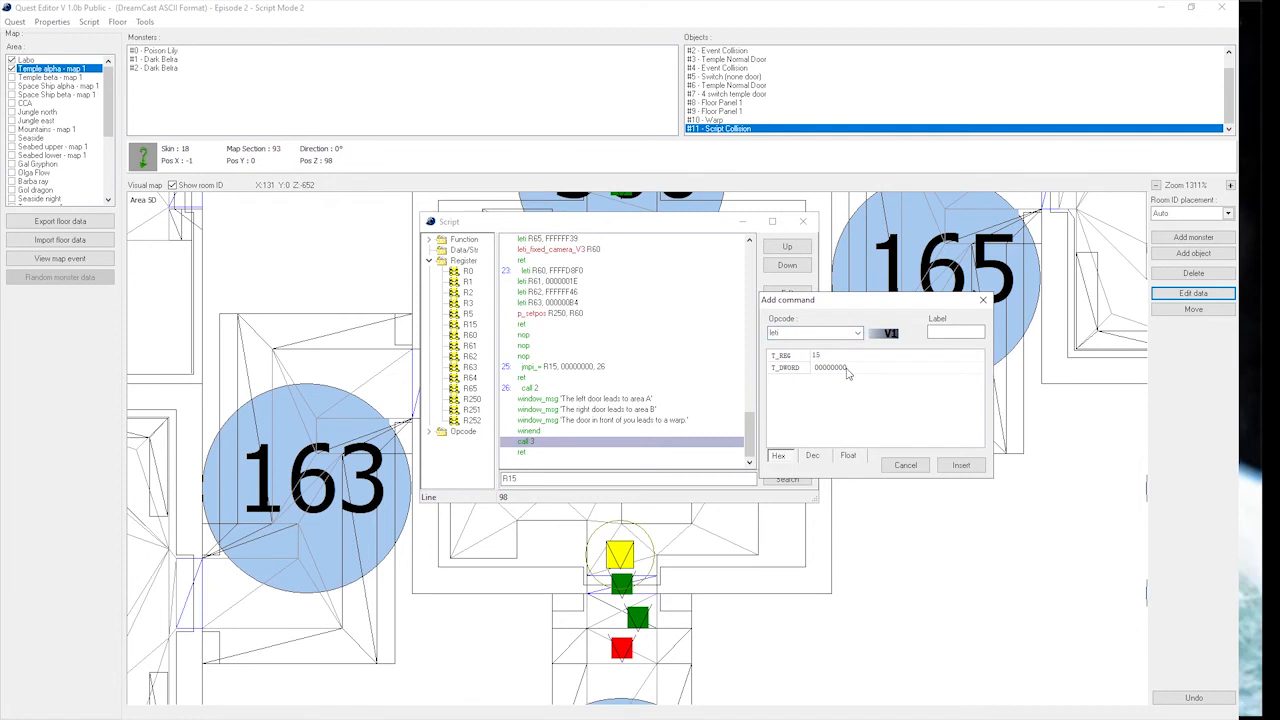
pyautogui.click(878, 369)
pyautogui.click(893, 369)
pyautogui.write('1')
pyautogui.click(961, 465)
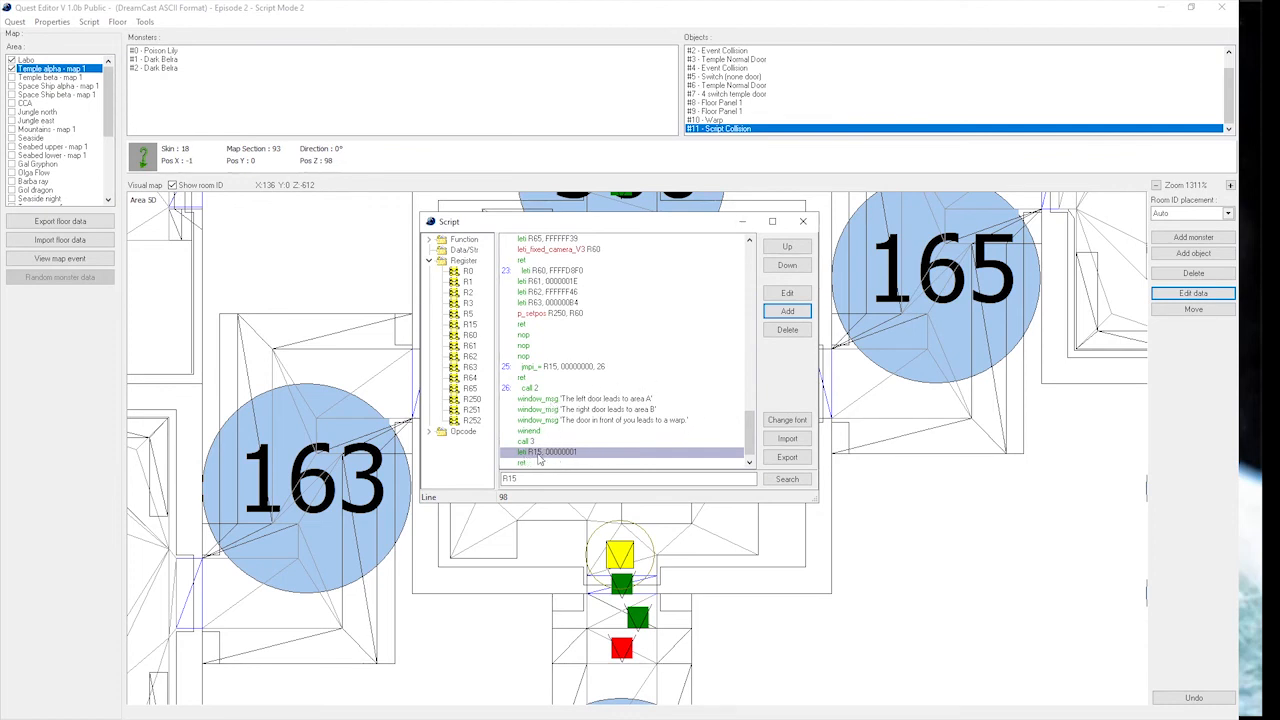
# Examine how functions 25 and 26 use R15 and what the called functions 2 and 3 contain.
pyautogui.click(573, 460)
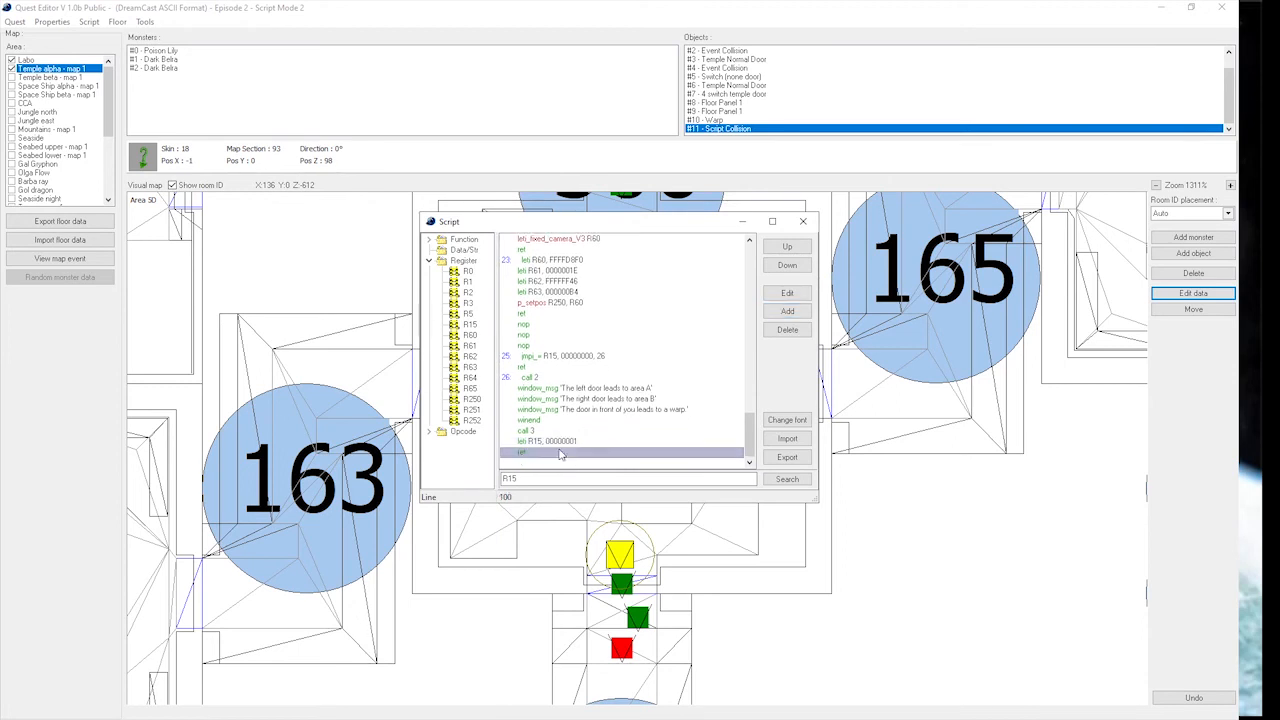
pyautogui.click(560, 356)
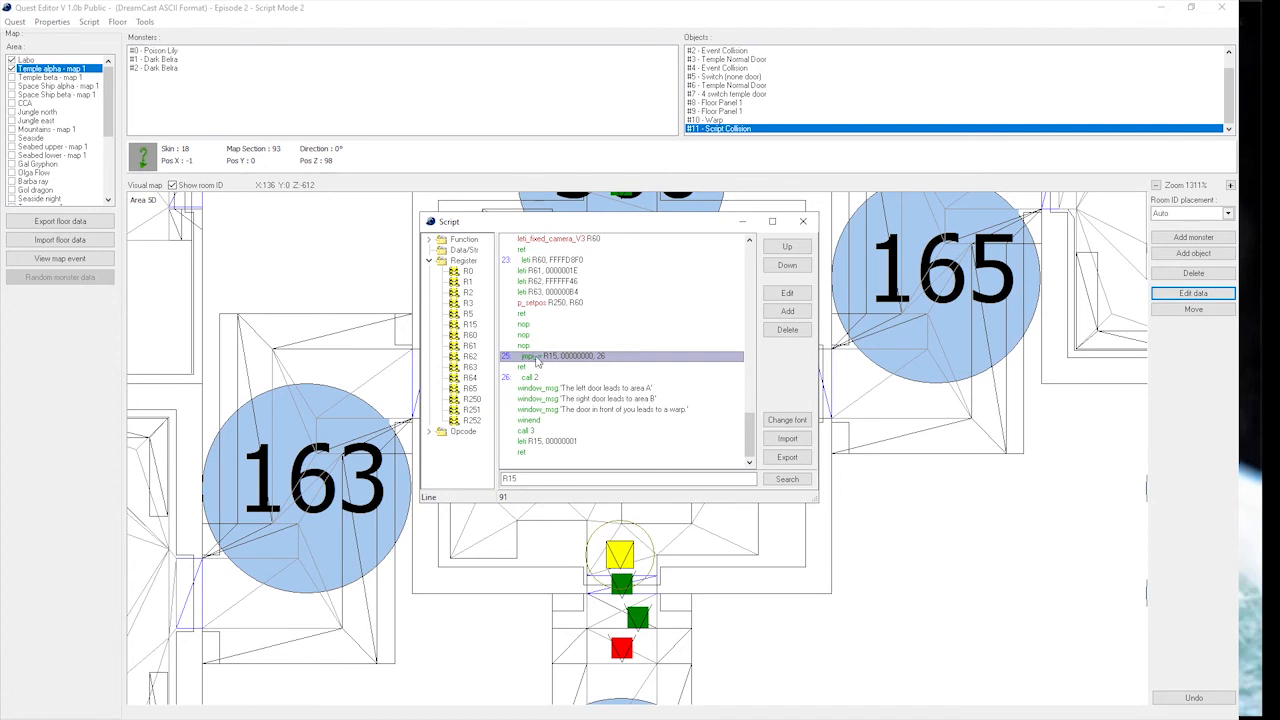
pyautogui.click(566, 442)
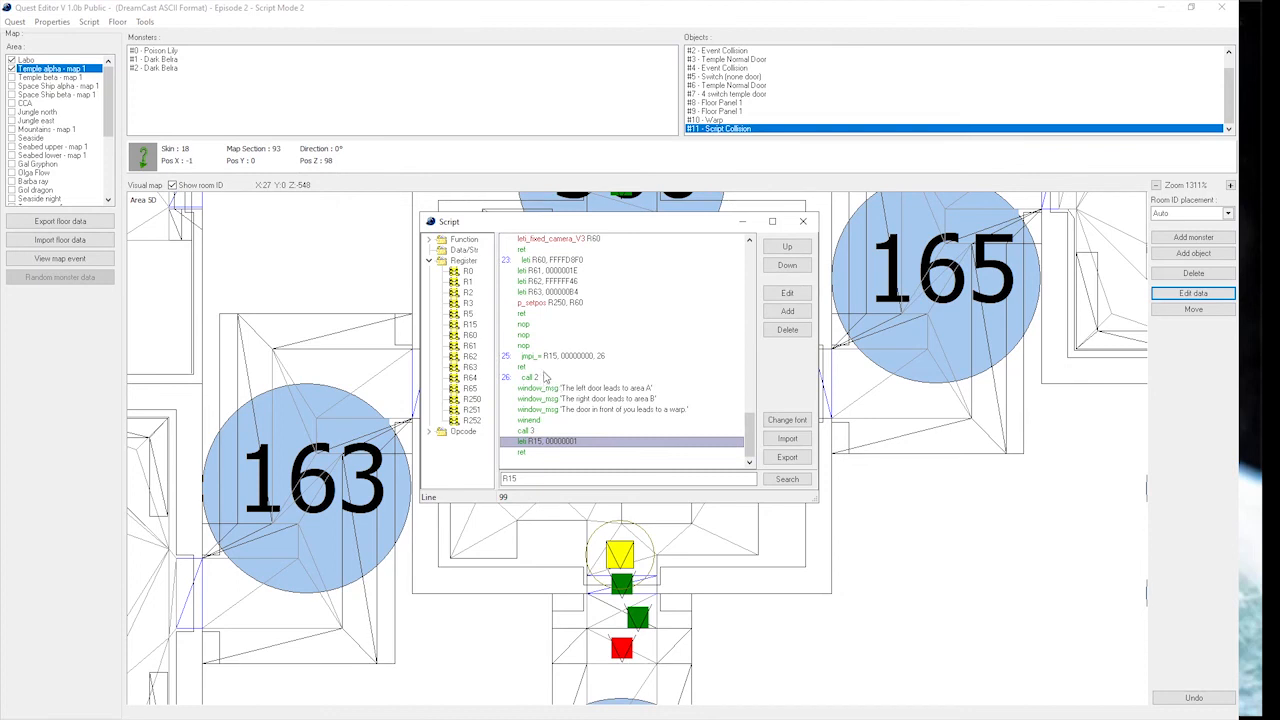
pyautogui.click(545, 376)
pyautogui.click(564, 432)
pyautogui.scroll(10, 628, 423)
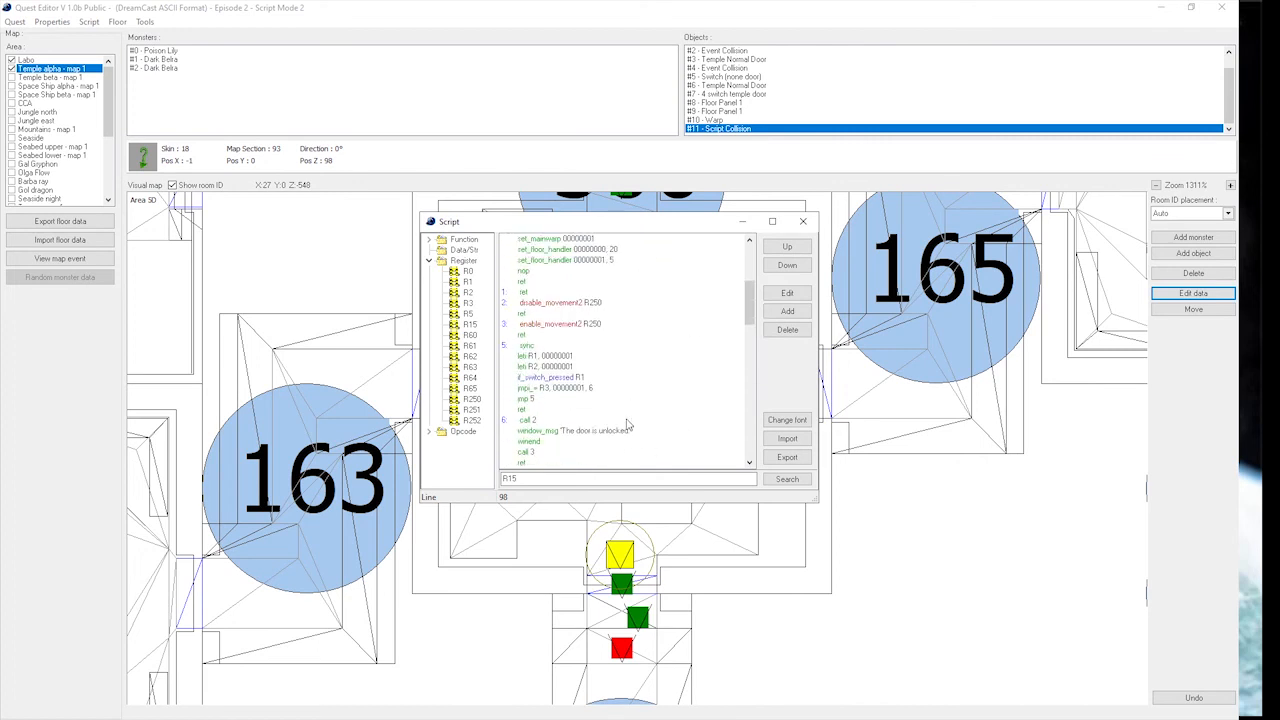
pyautogui.scroll(2, 628, 423)
pyautogui.click(577, 366)
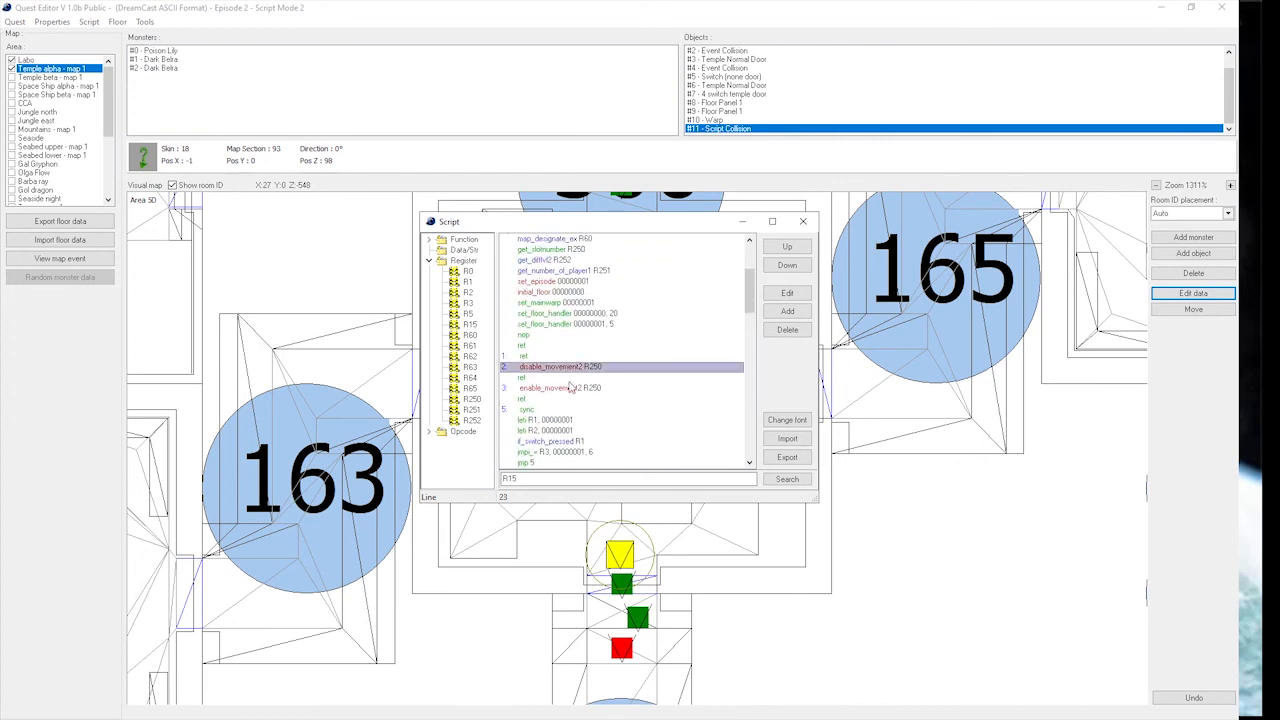
pyautogui.click(571, 388)
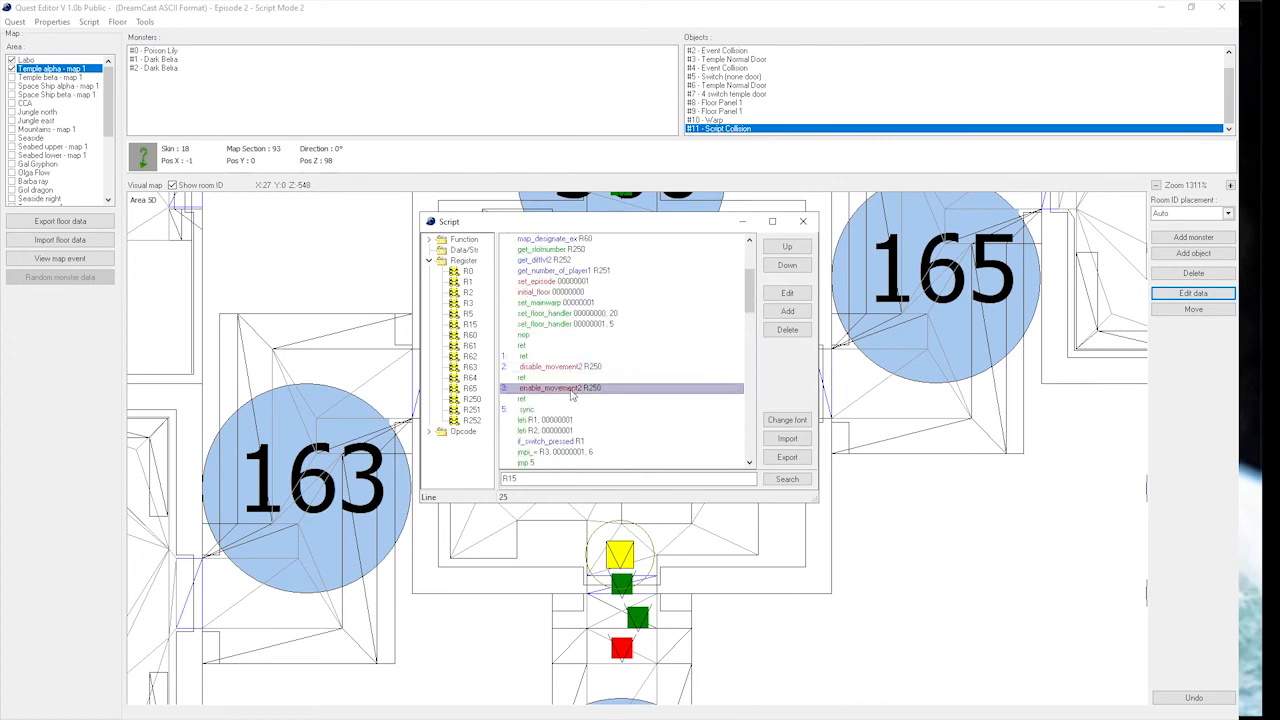
# Insert a hud_hide command after the disable_movement2 line in function 2.
pyautogui.click(588, 367)
pyautogui.click(789, 311)
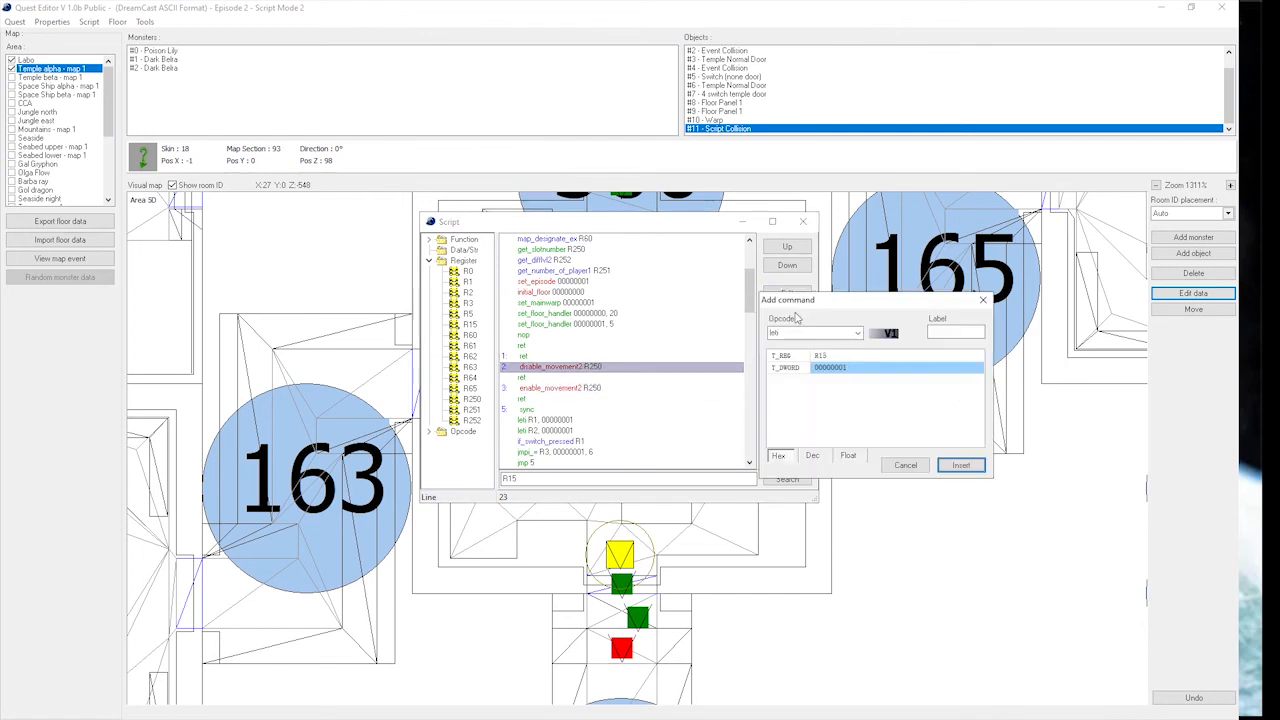
pyautogui.click(800, 334)
pyautogui.write('li')
pyautogui.write('hud_hide')
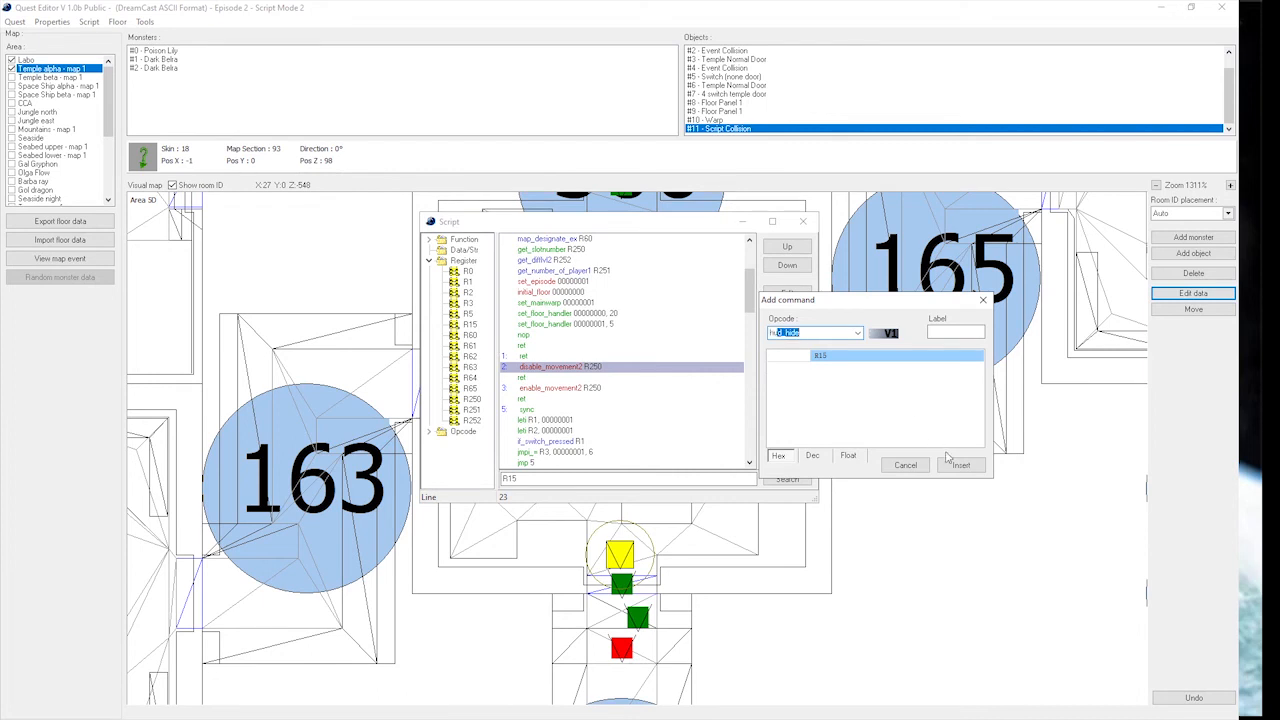
pyautogui.click(961, 465)
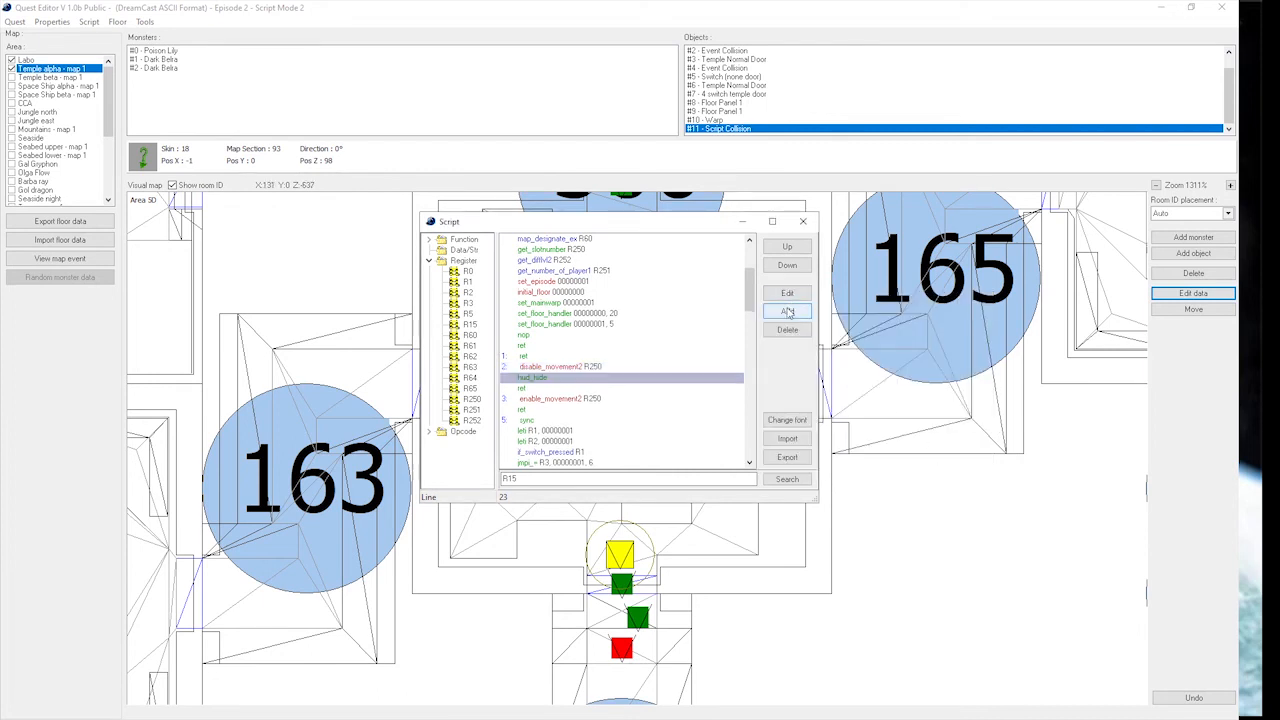
# Add a p_action_disable command below the hud_hide line in function 2.
pyautogui.click(787, 311)
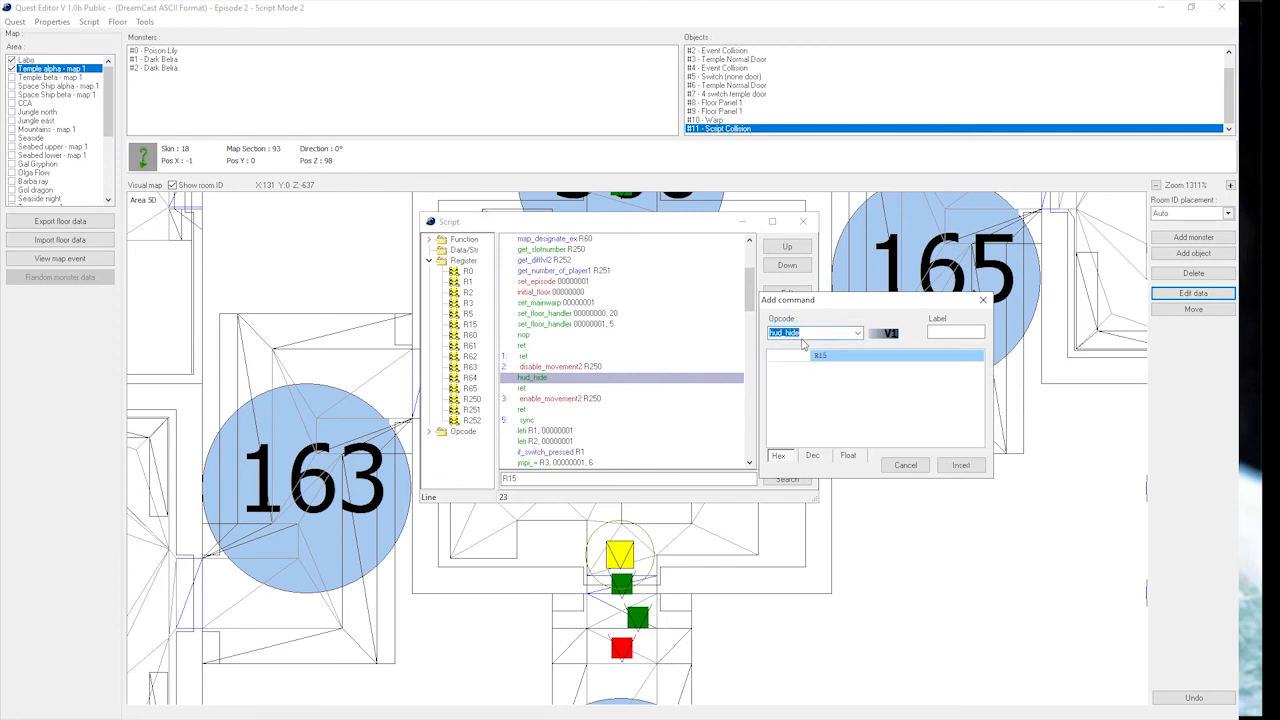
pyautogui.write('p_action_disable')
pyautogui.click(960, 465)
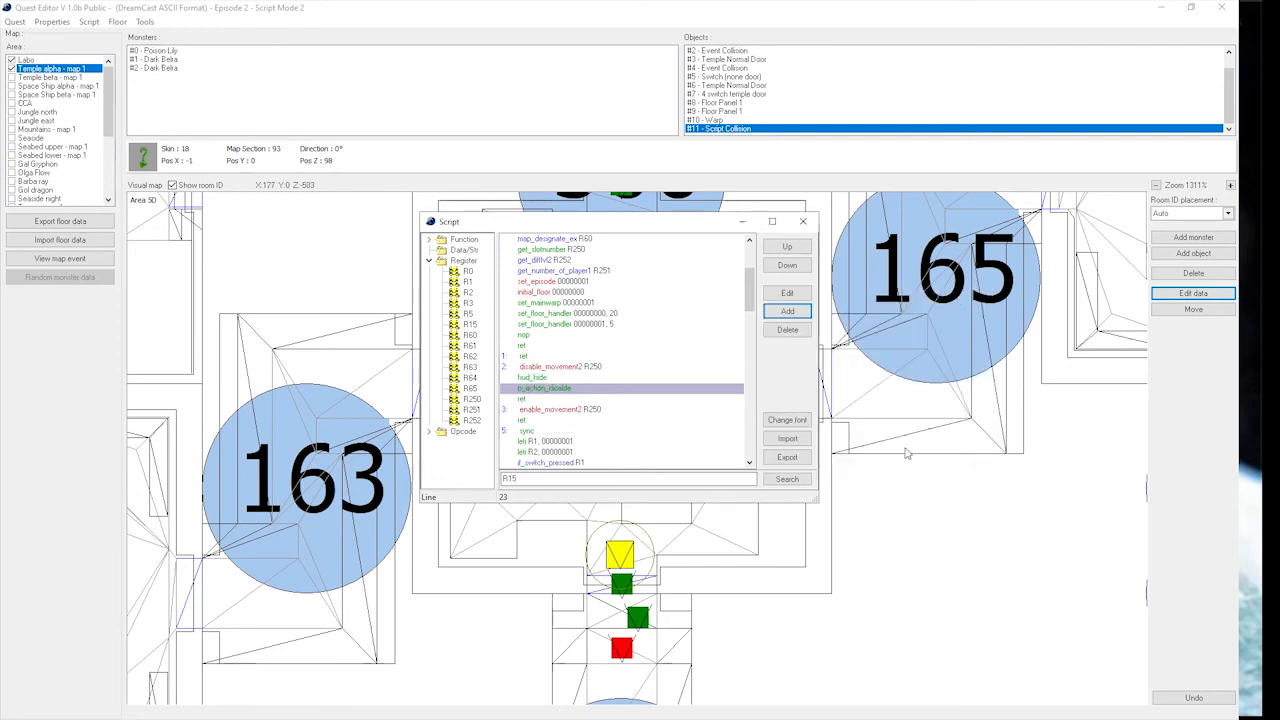
# Insert a hud_show command after the enable_movement2 line in function 3.
pyautogui.click(555, 410)
pyautogui.click(787, 311)
pyautogui.click(810, 333)
pyautogui.write('show')
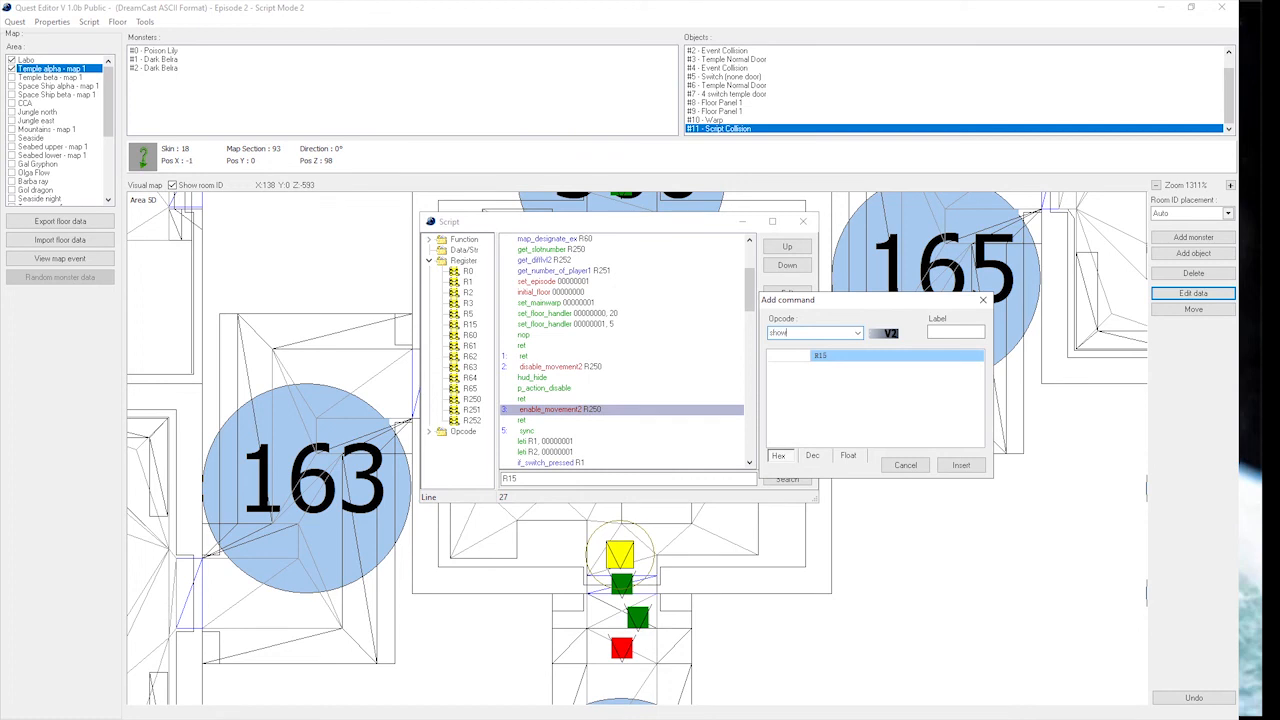
pyautogui.press('BackSpace')
pyautogui.press('BackSpace')
pyautogui.press('BackSpace')
pyautogui.write('hud_show')
pyautogui.click(960, 466)
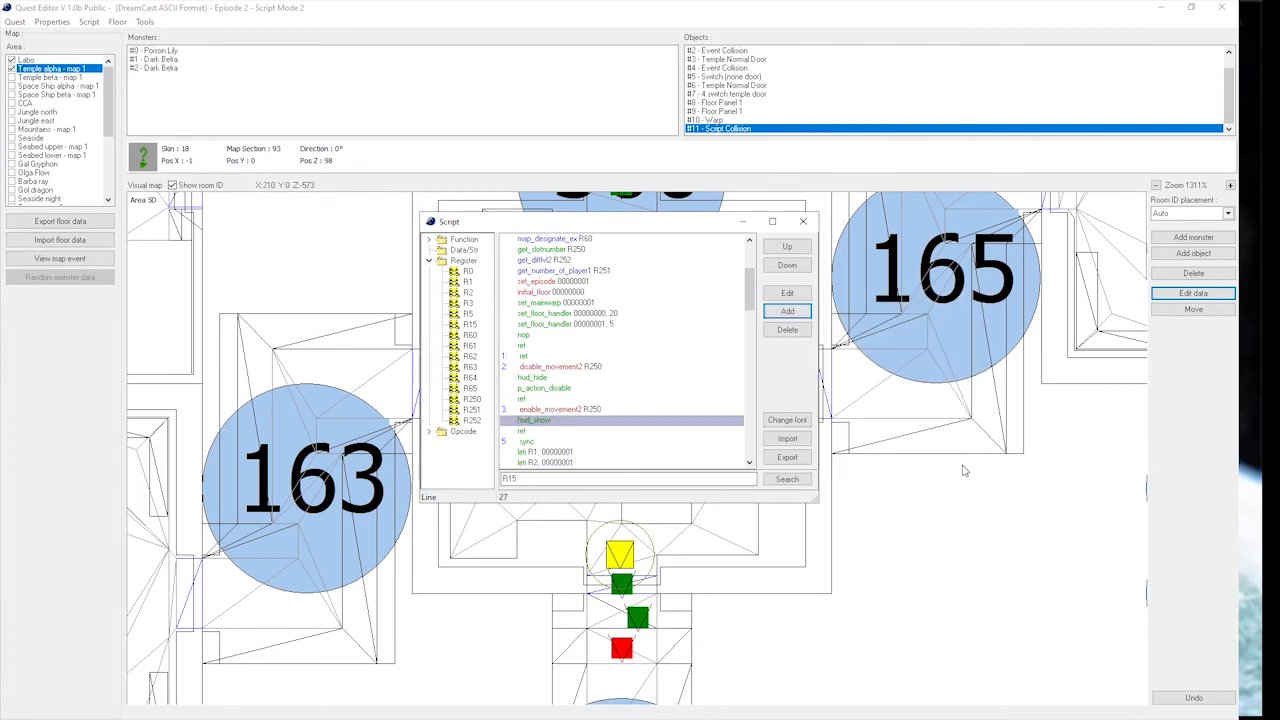
# Add a p_action_enable command below the hud_show line in function 3.
pyautogui.click(788, 311)
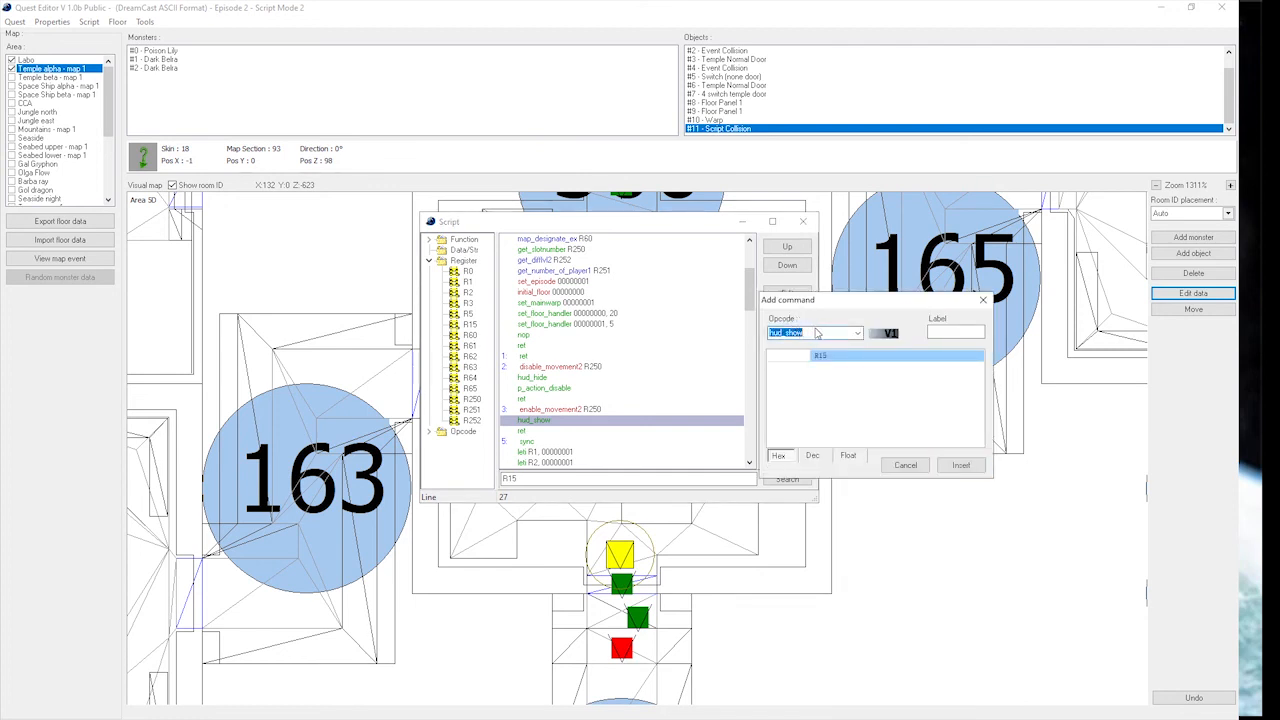
pyautogui.write('p_action_e')
pyautogui.click(961, 465)
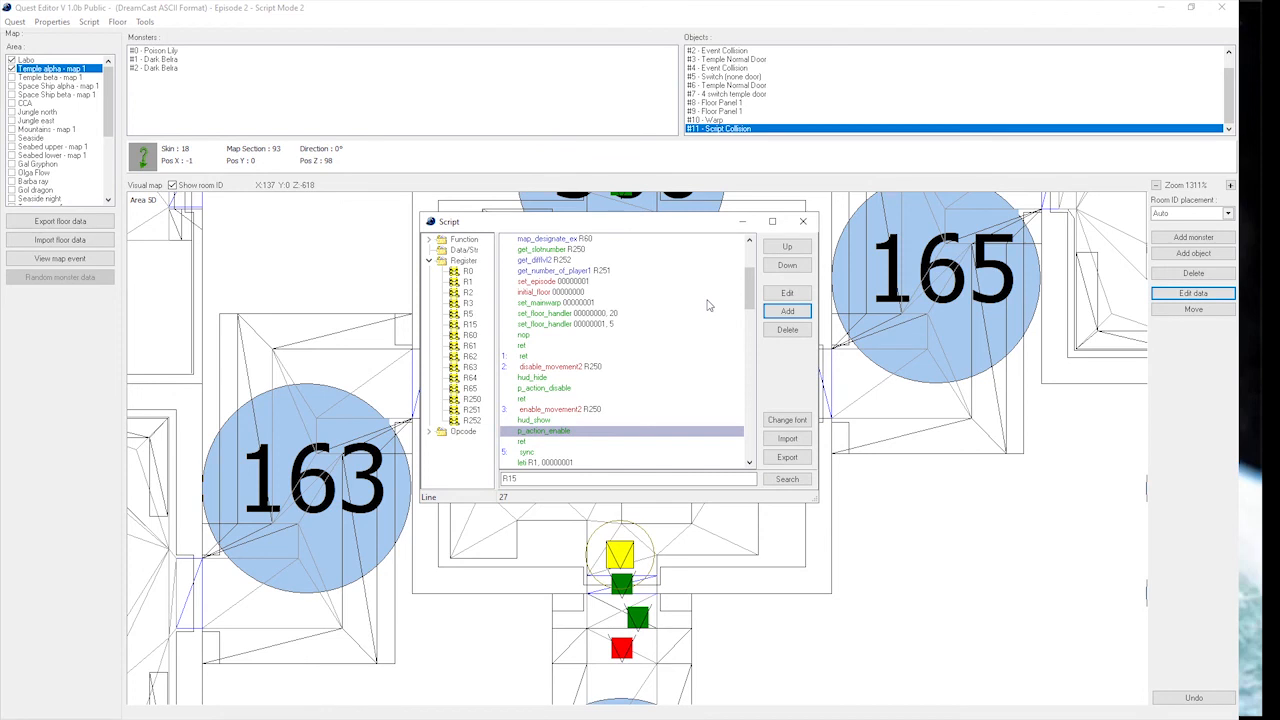
# Review the commands in functions 2 and 3 and the functions below that call them.
pyautogui.scroll(-2, 706, 304)
pyautogui.moveTo(592, 299)
pyautogui.mouseDown()
pyautogui.moveTo(592, 367)
pyautogui.moveTo(591, 297)
pyautogui.mouseUp()
pyautogui.scroll(-2, 591, 306)
pyautogui.scroll(2, 590, 307)
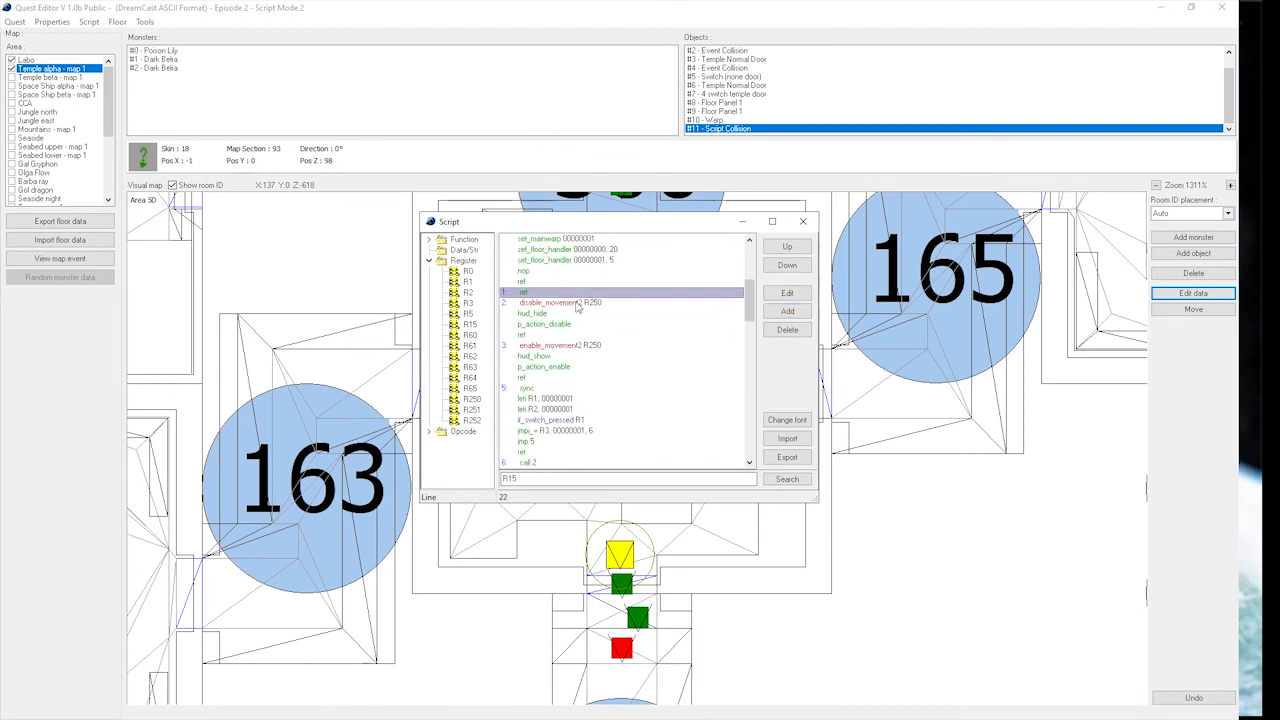
pyautogui.click(577, 304)
pyautogui.scroll(-2, 576, 318)
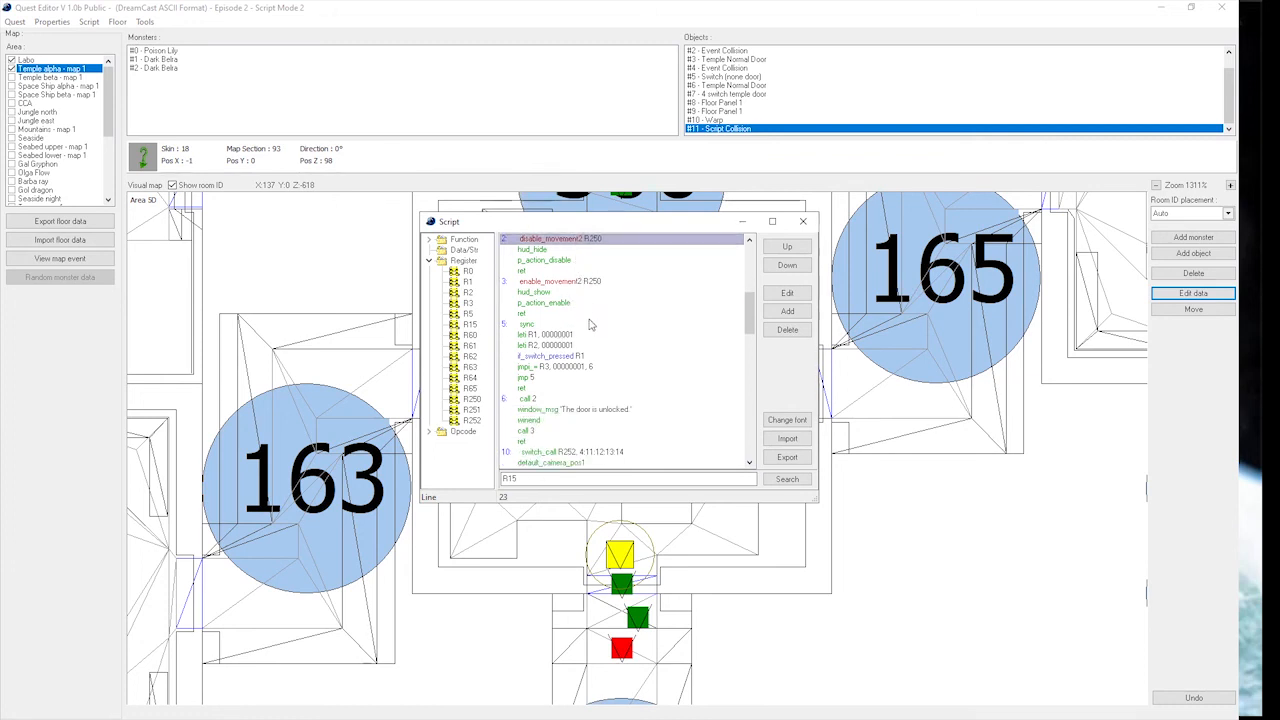
pyautogui.scroll(1, 590, 322)
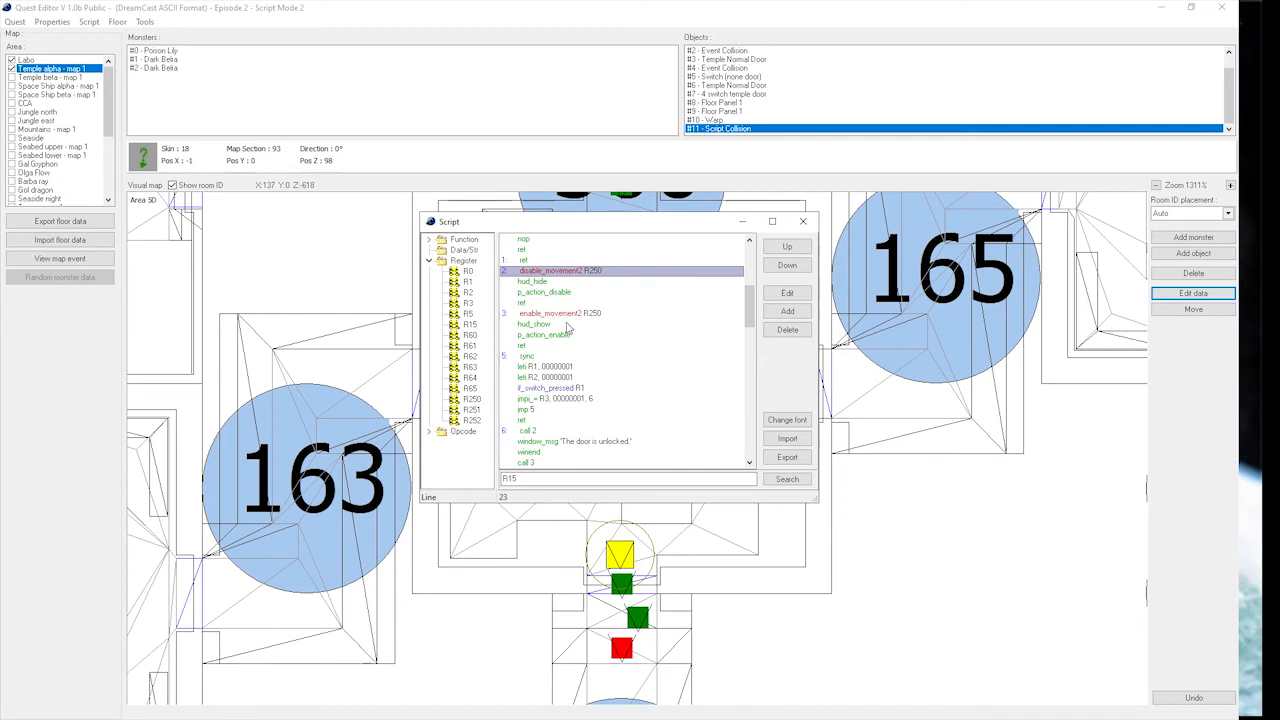
pyautogui.click(533, 316)
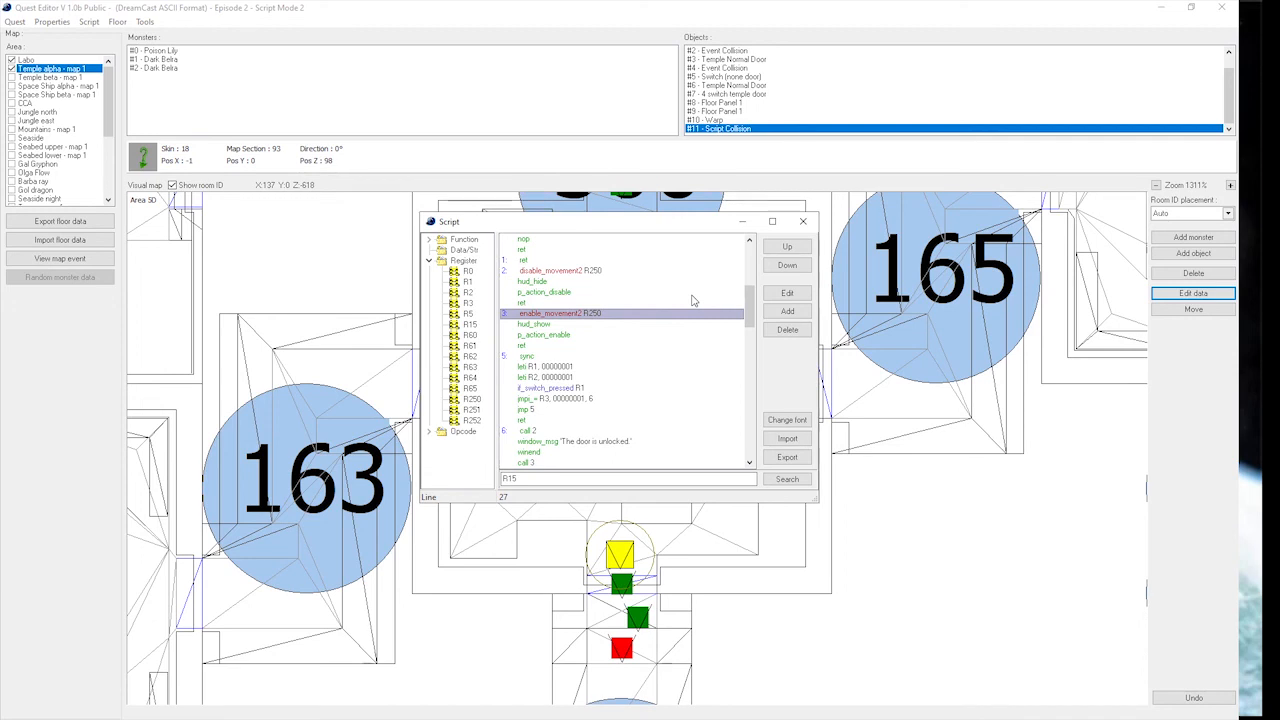
pyautogui.scroll(-1, 693, 300)
pyautogui.scroll(-3, 693, 300)
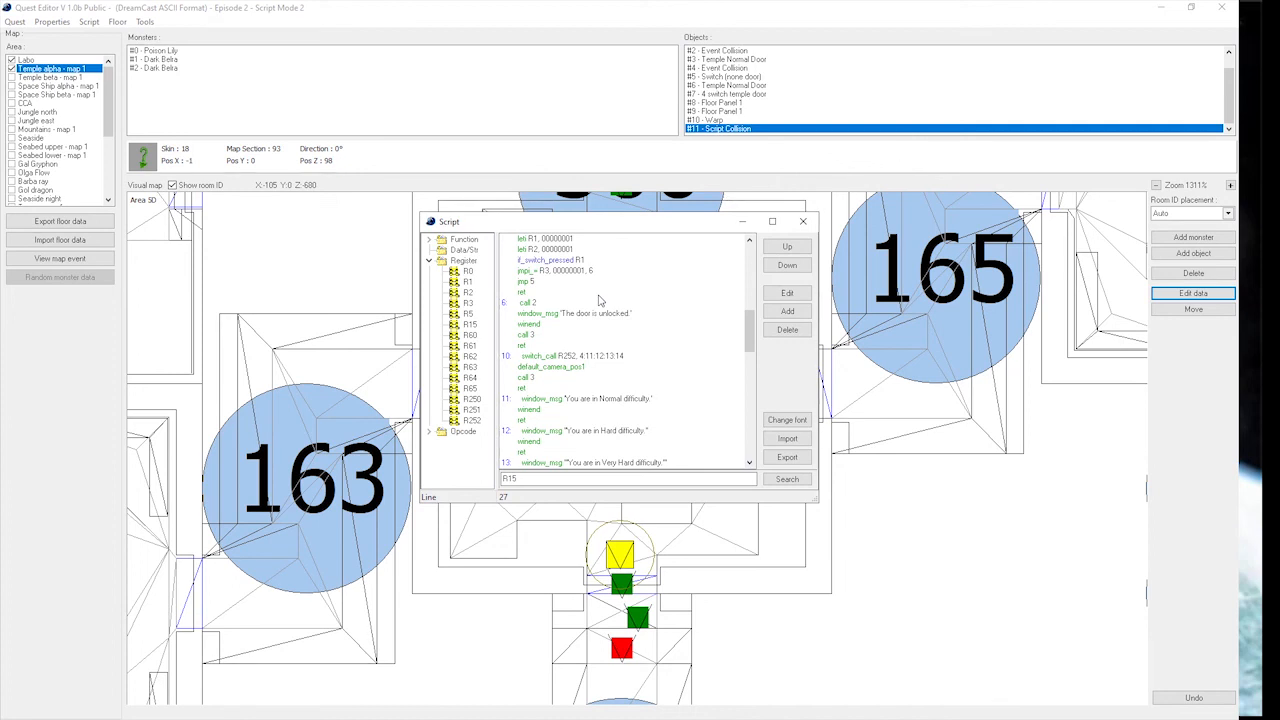
pyautogui.scroll(3, 600, 300)
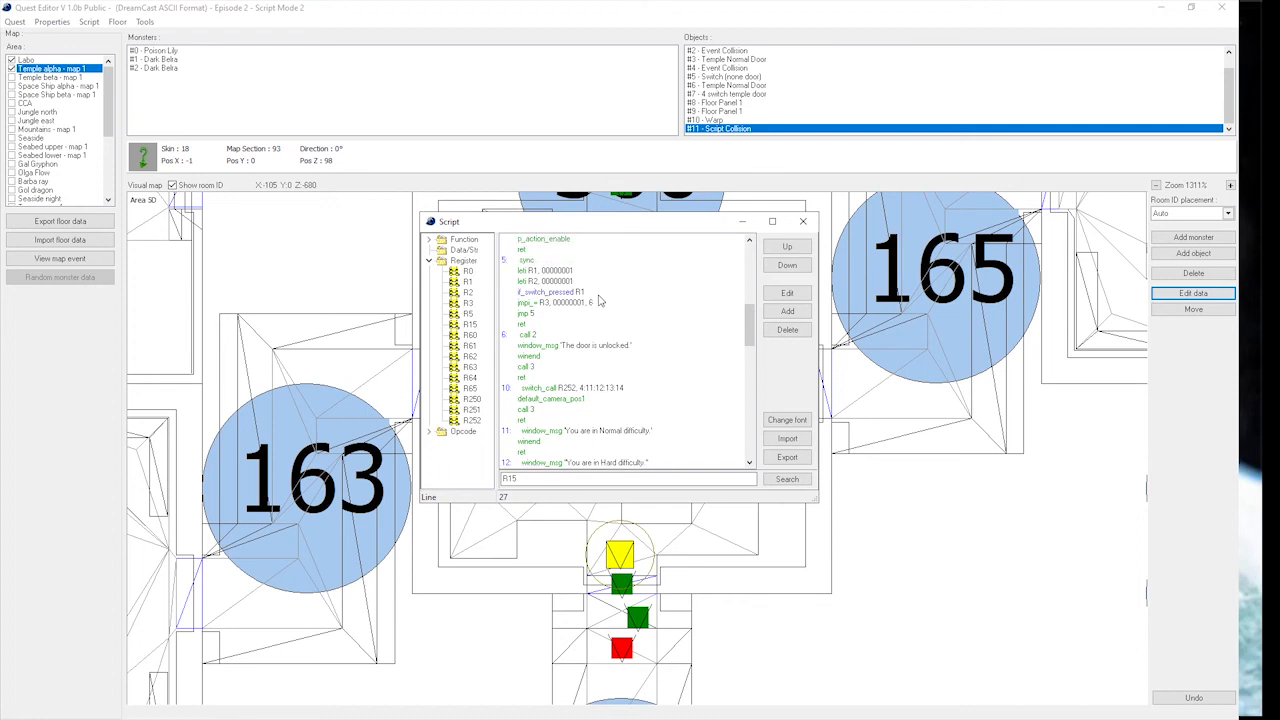
pyautogui.scroll(2, 623, 303)
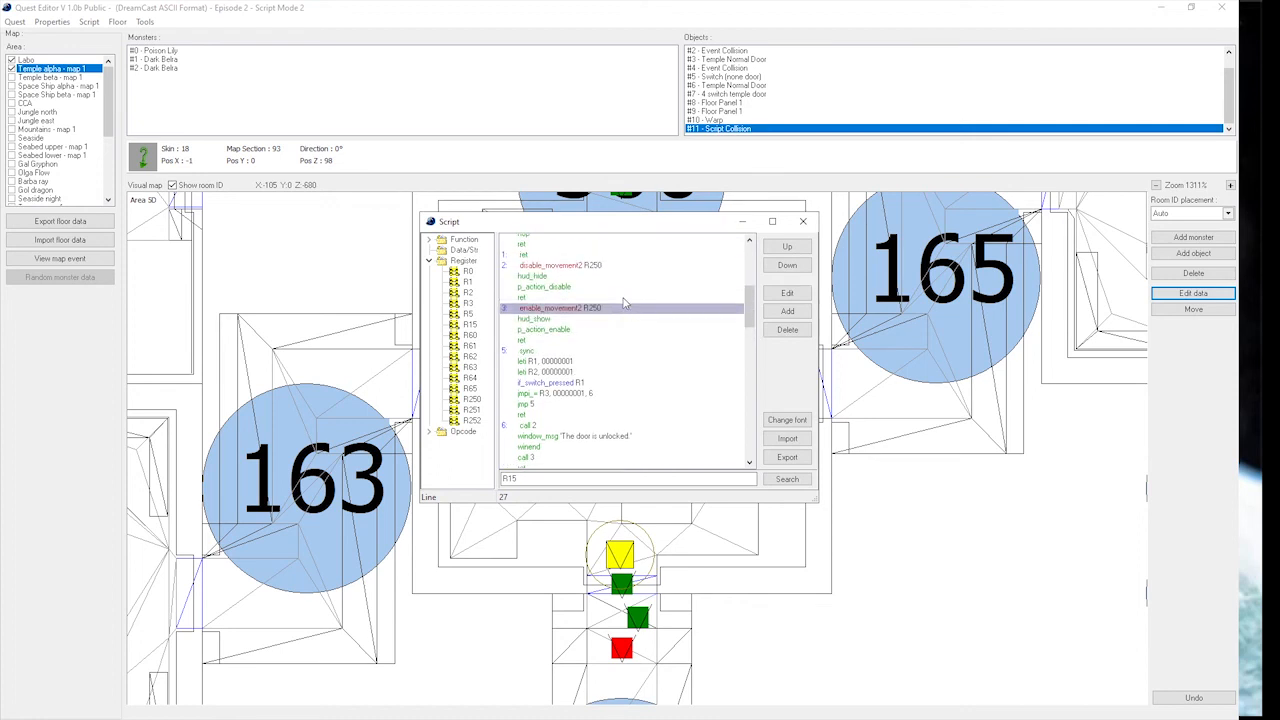